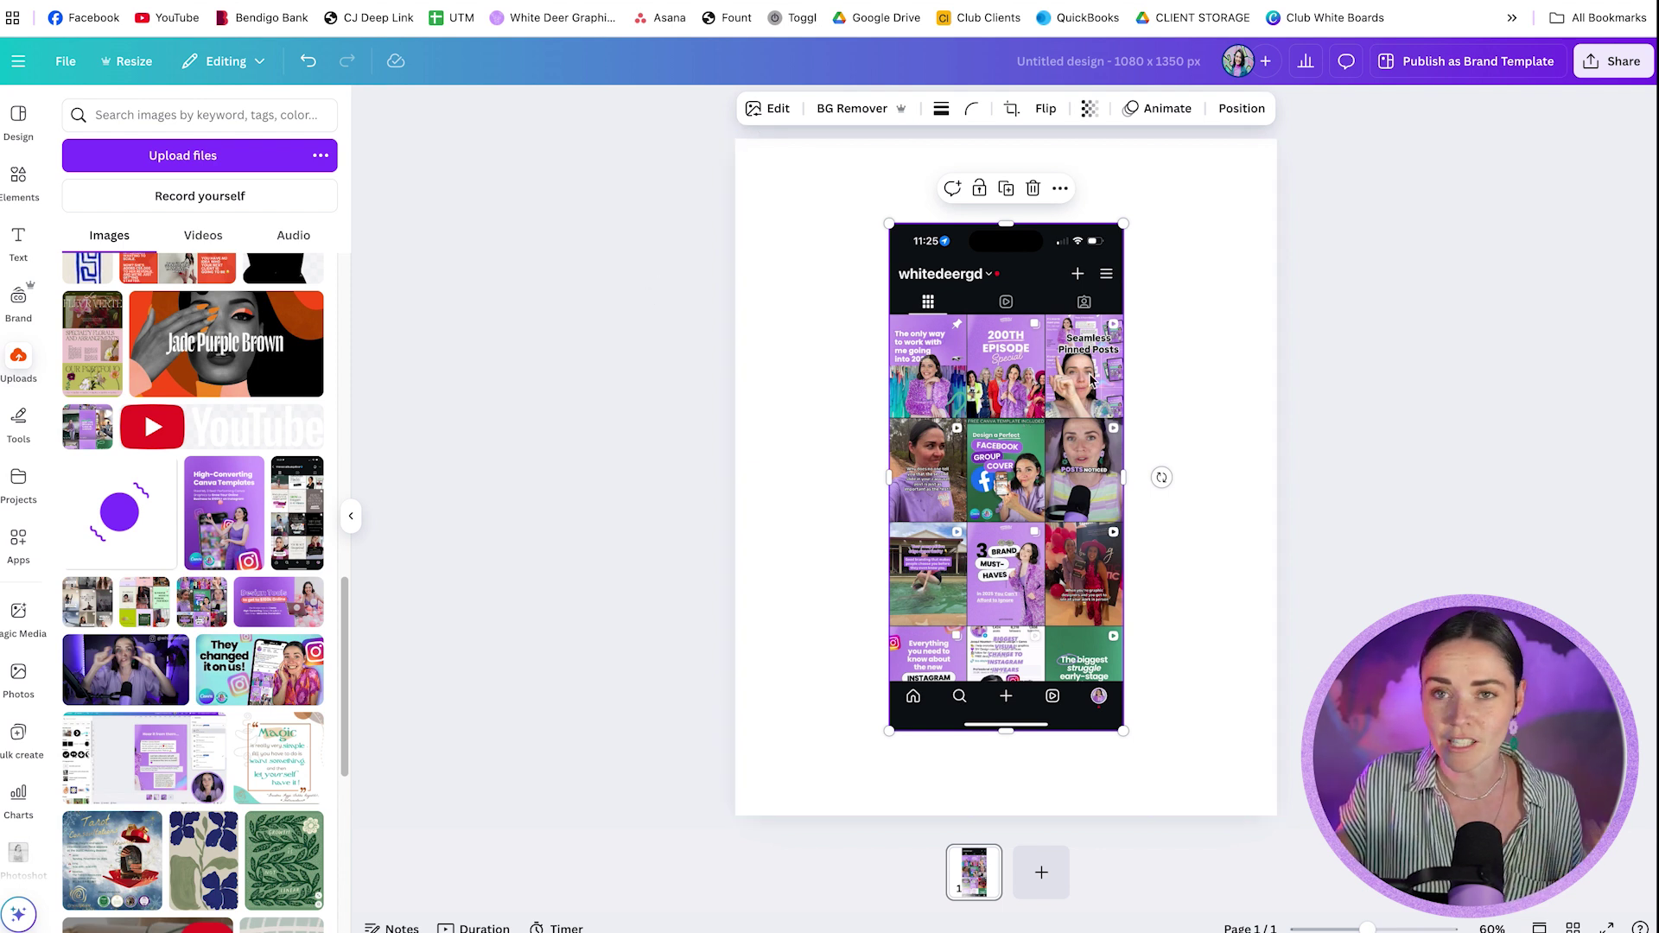
Place the Instagram profile screenshot into the upright, tilted phone from the Smartphones mockups in the Mockups app
left_click(757, 111)
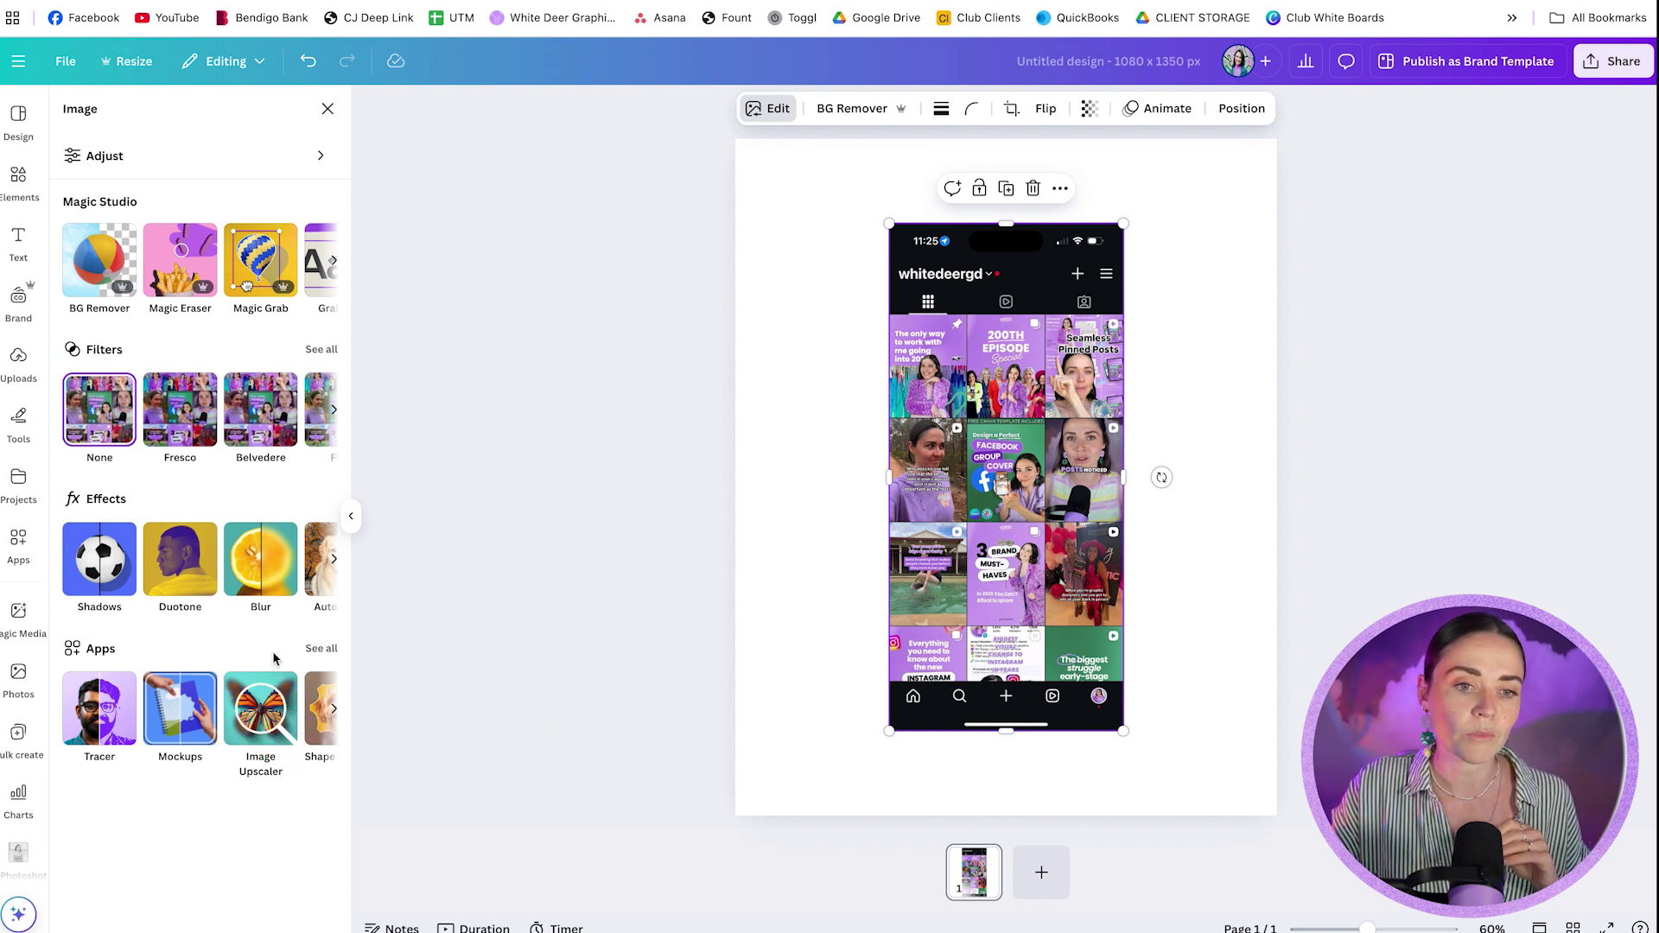
left_click(322, 651)
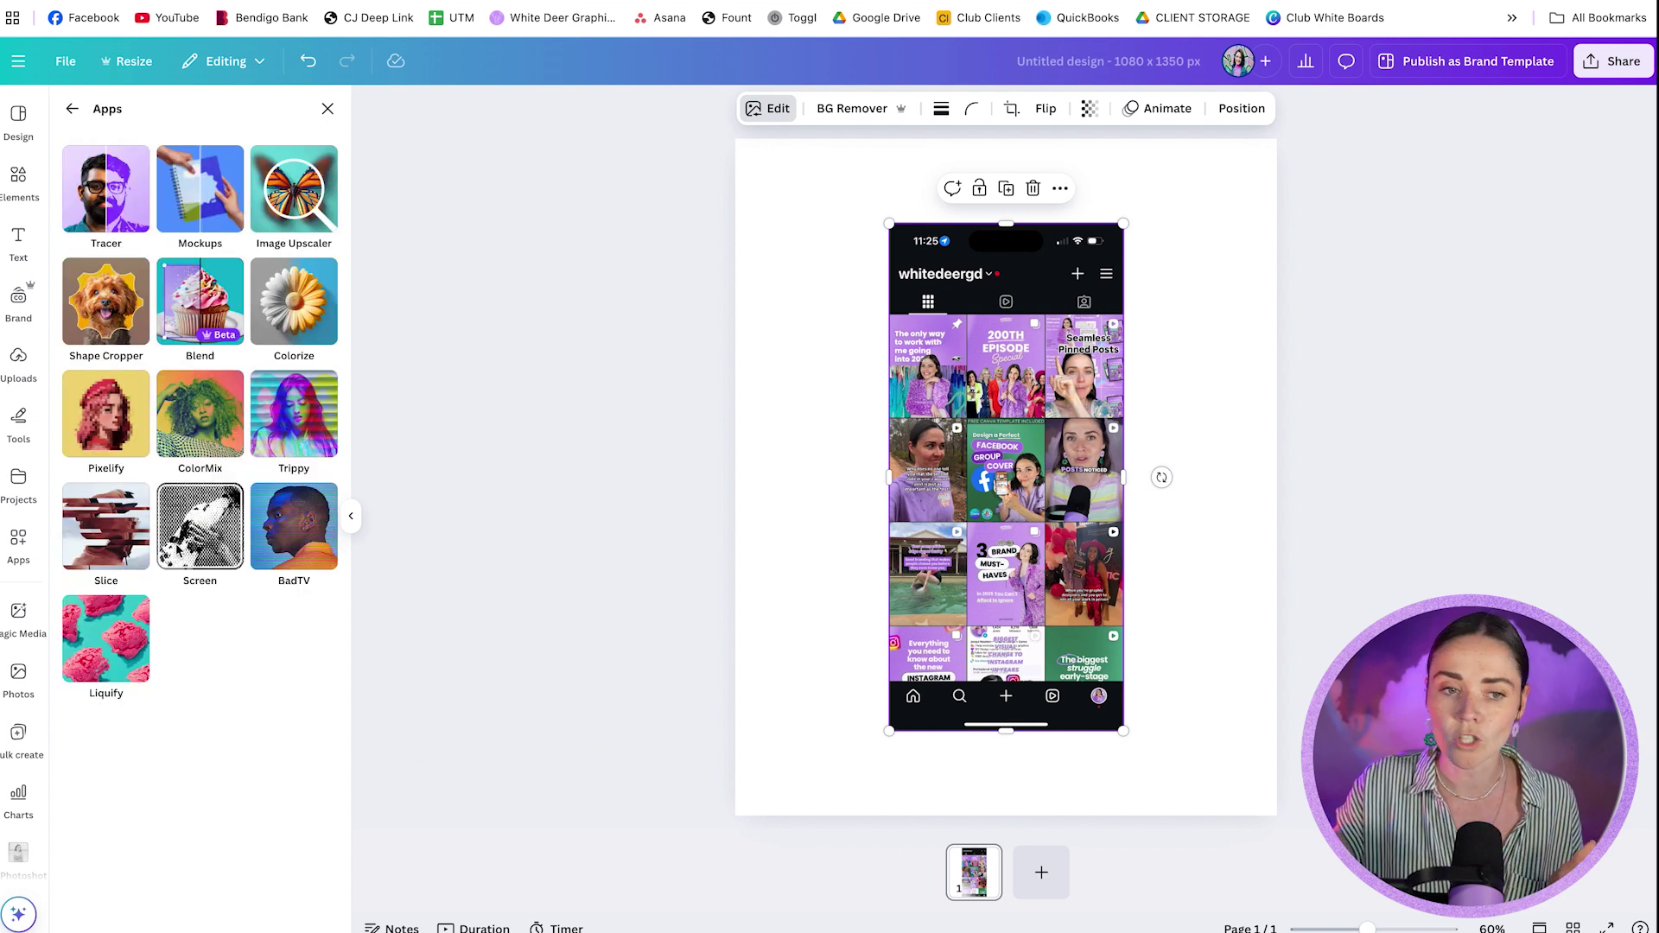
left_click(200, 177)
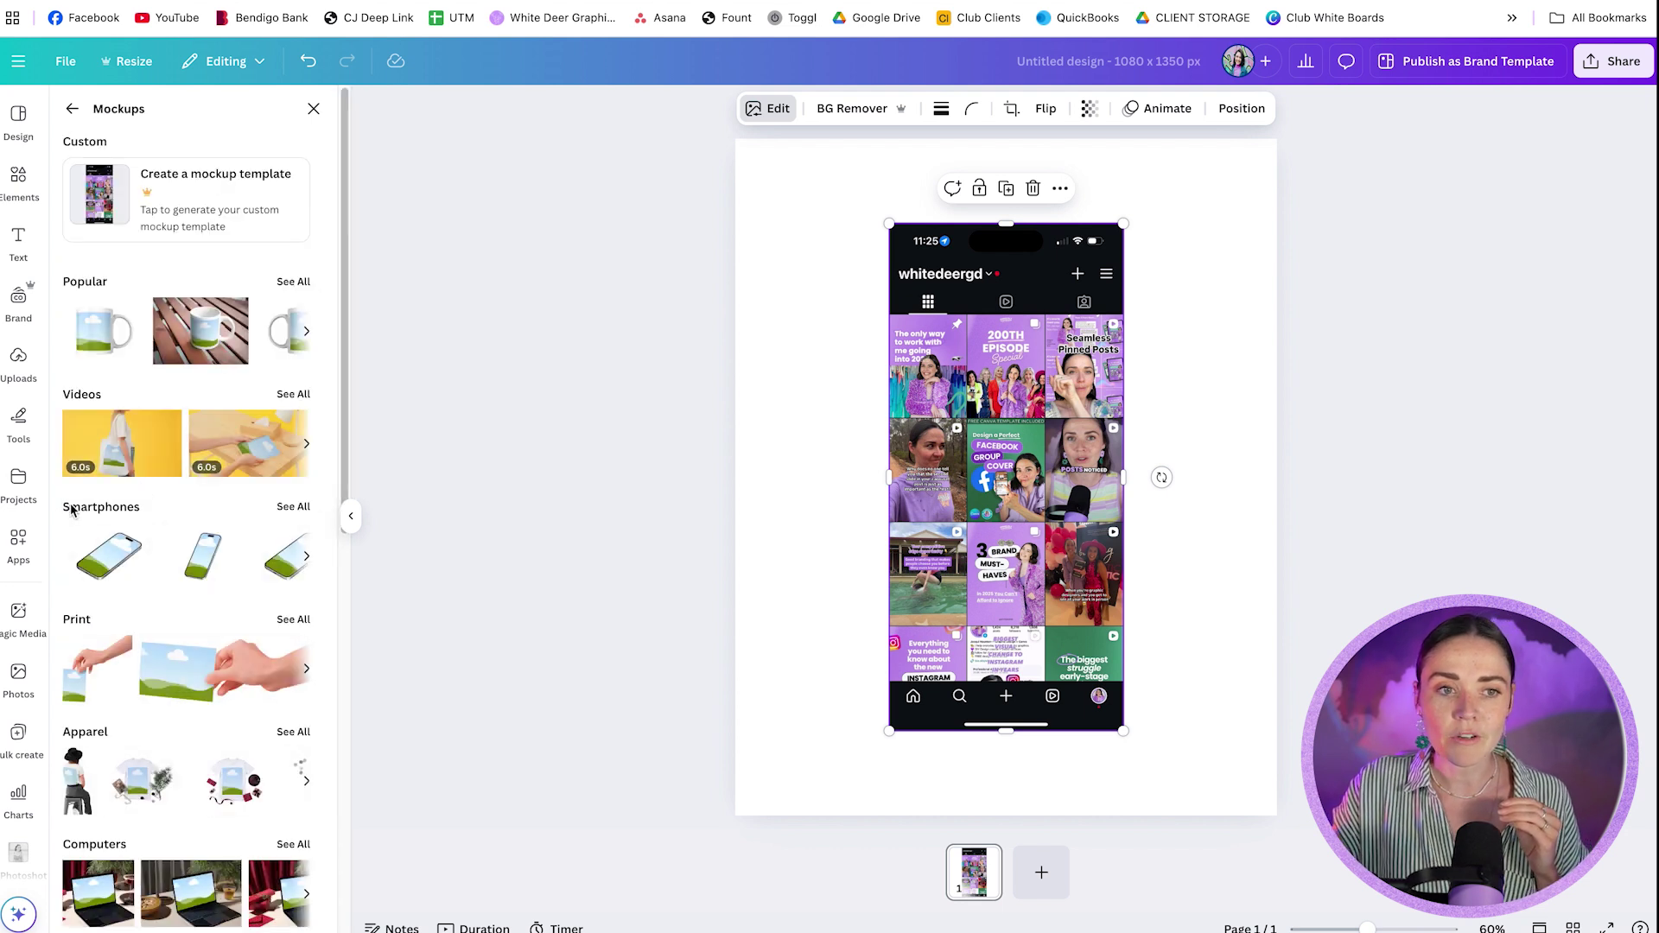
left_click(293, 508)
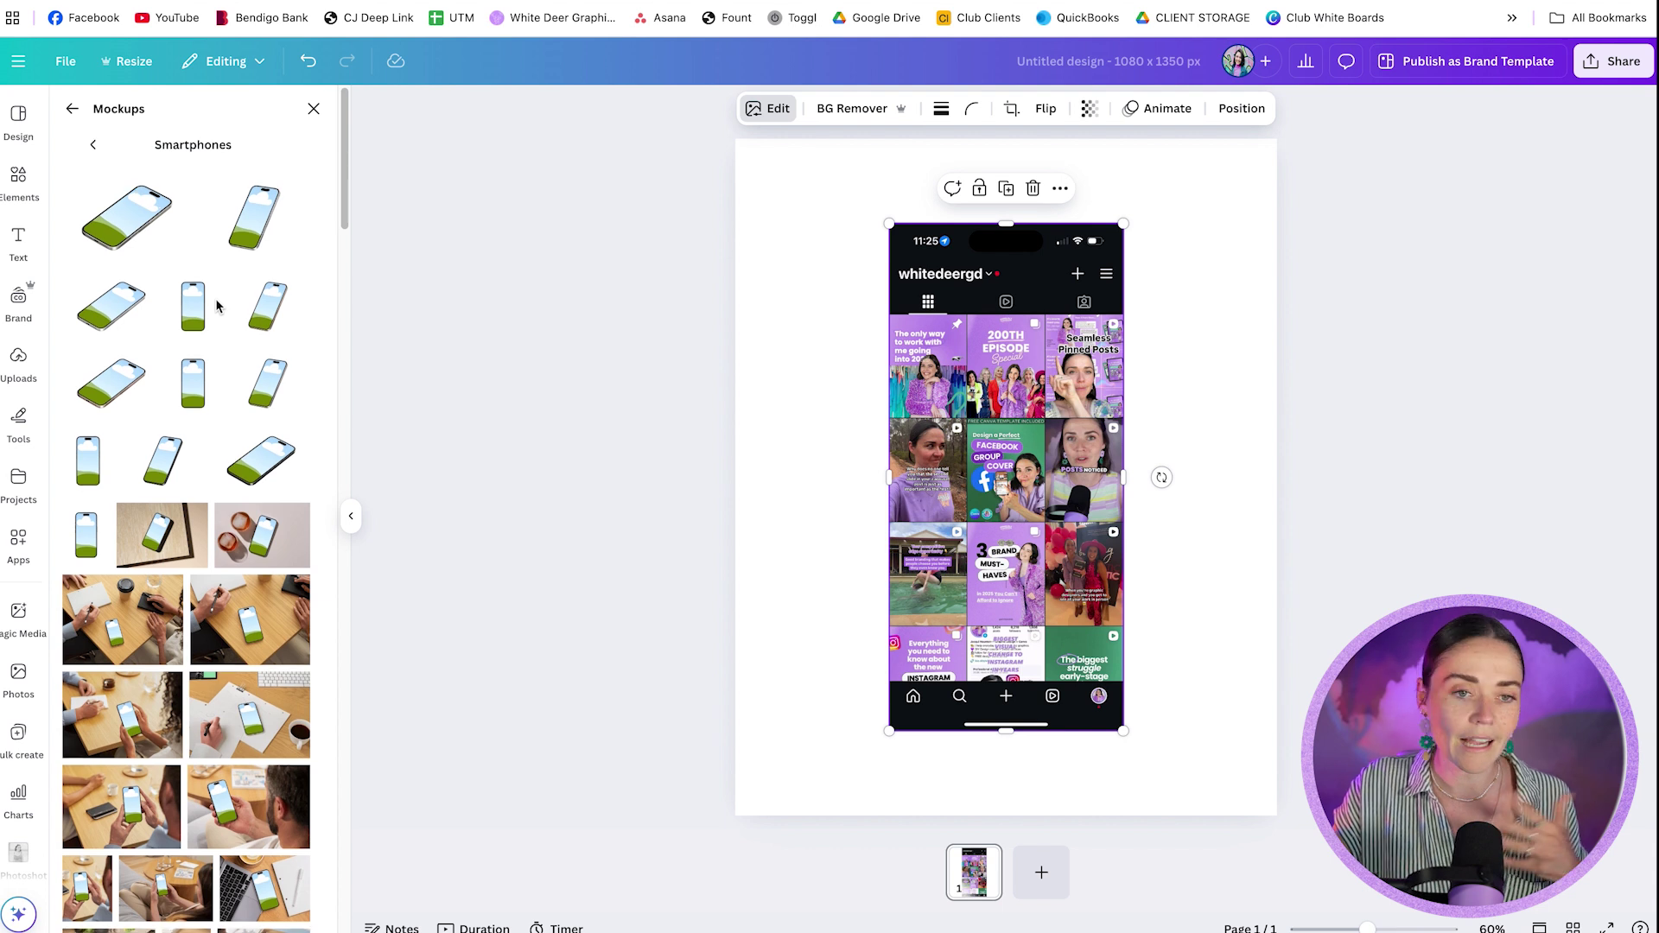
scroll(216, 305, "down", 9)
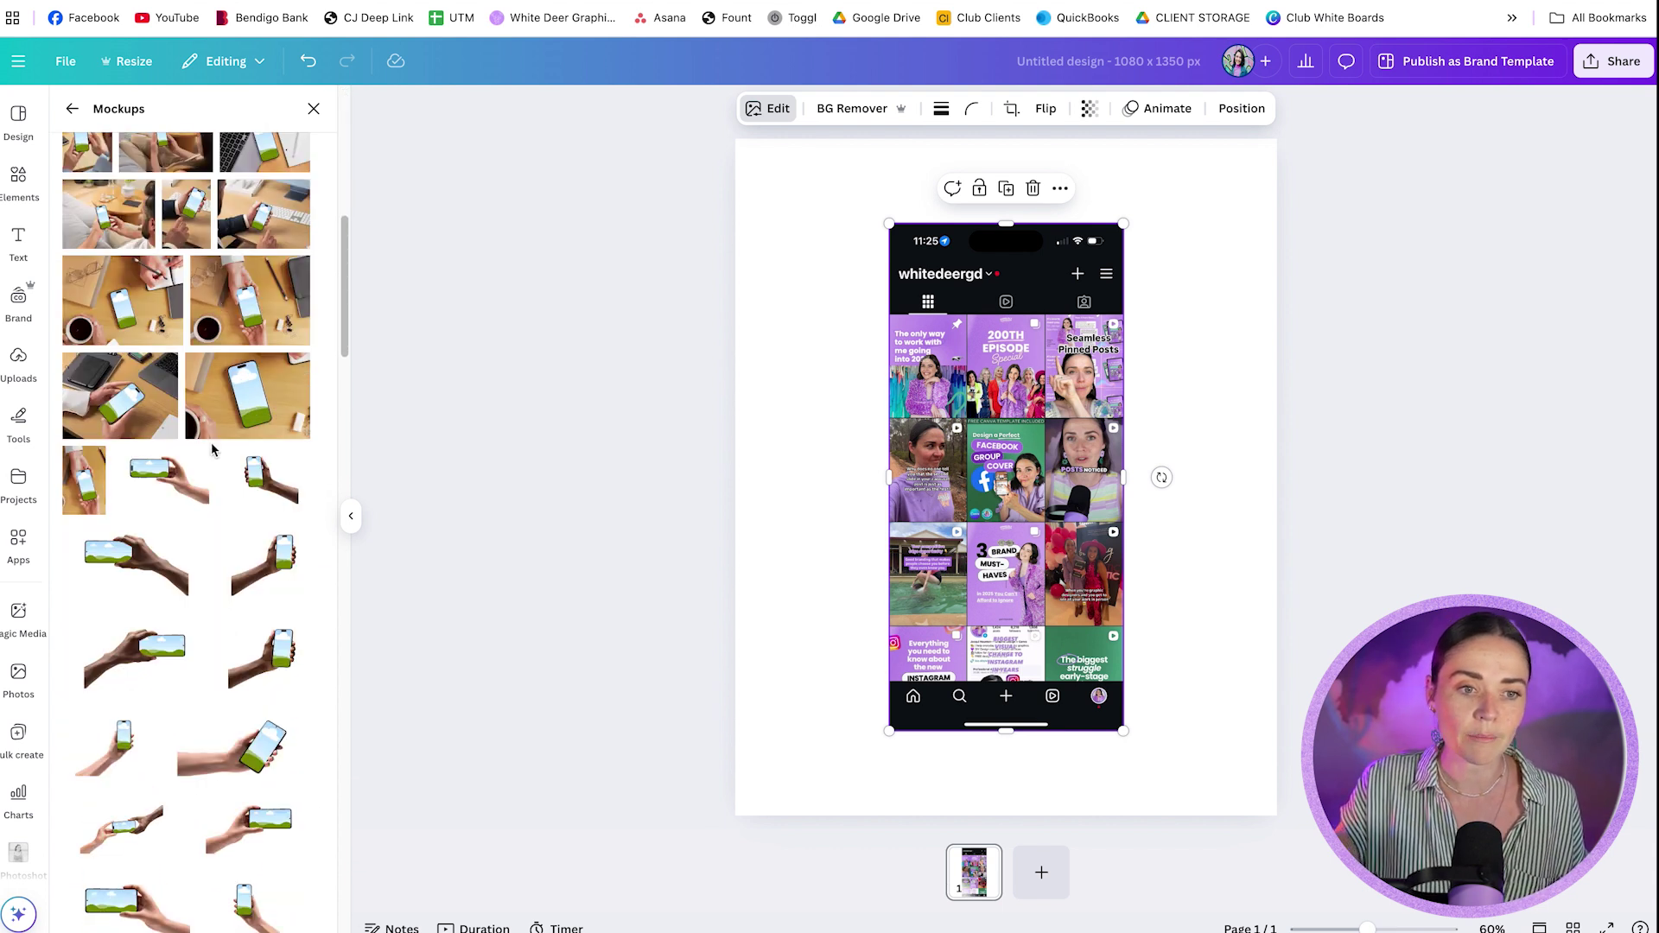
scroll(211, 449, "up", 9)
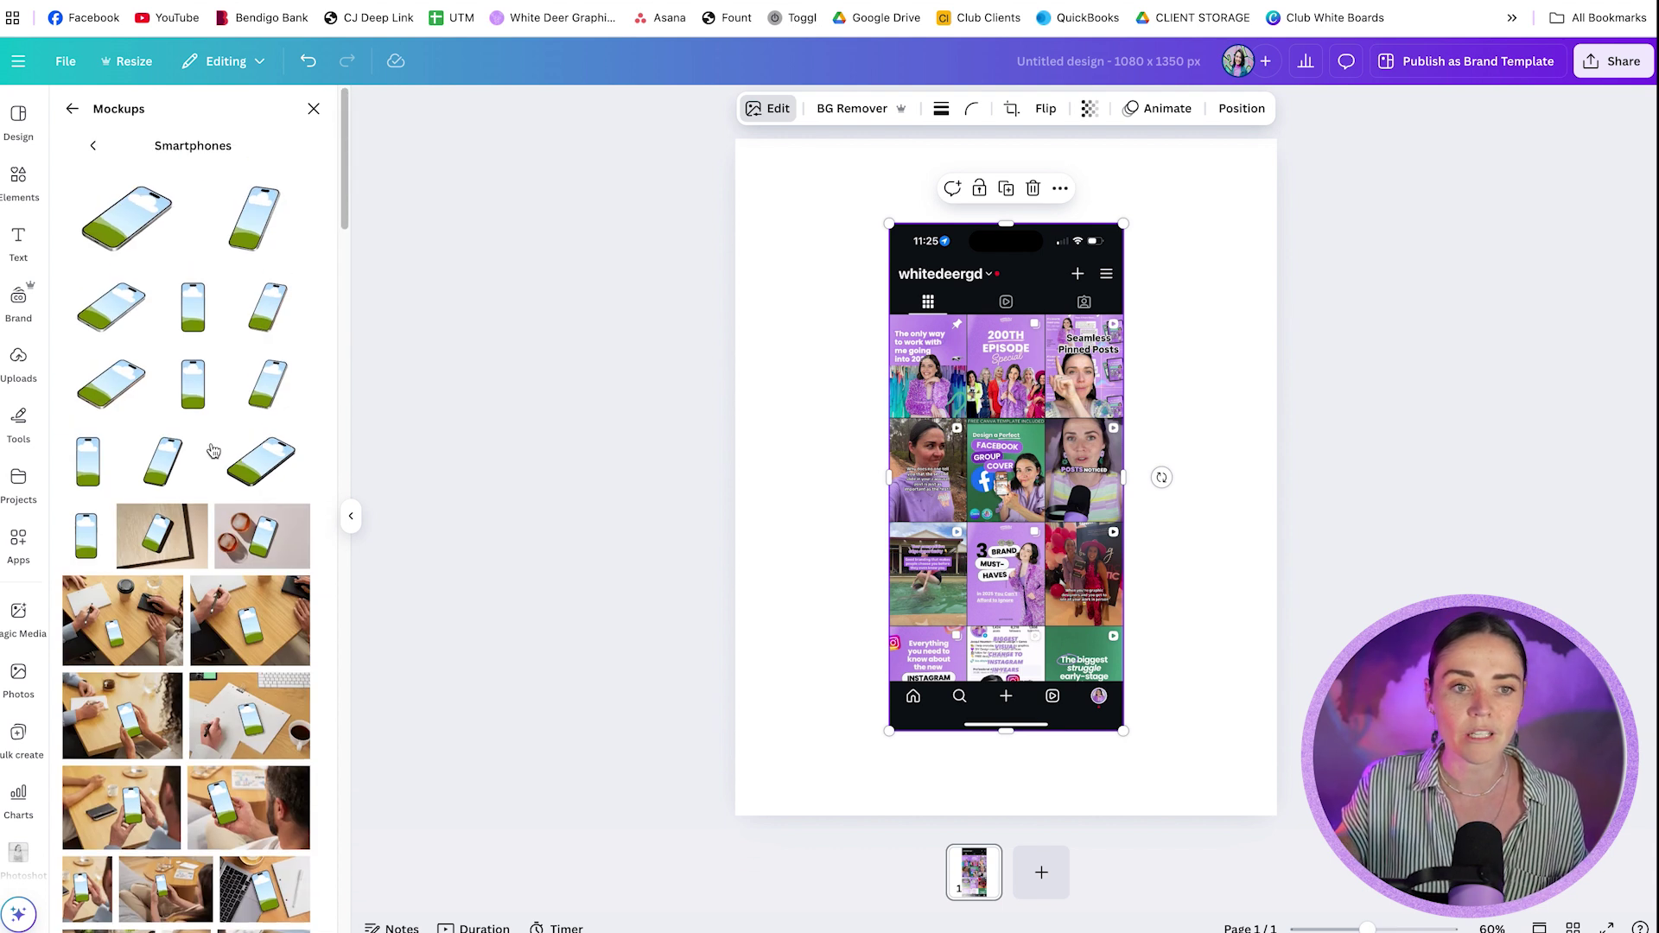
left_click(255, 230)
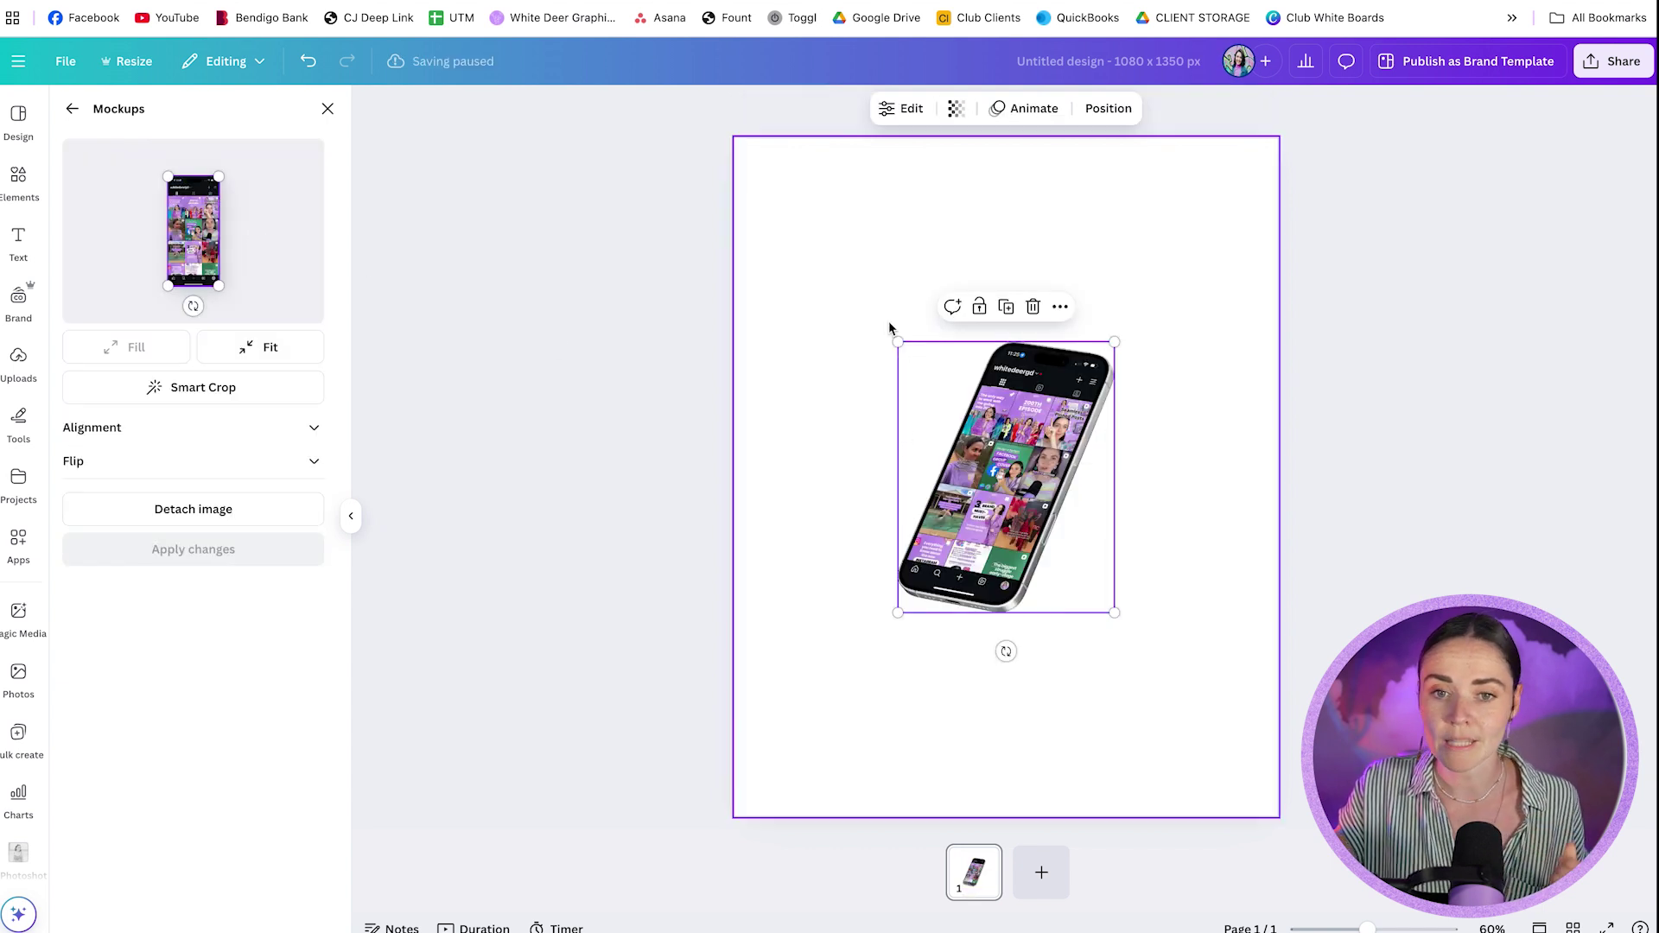
Enlarge the tilted phone mockup and position it in the upper part of the page
left_click_drag(897, 342, 748, 159)
left_click_drag(955, 405, 1005, 445)
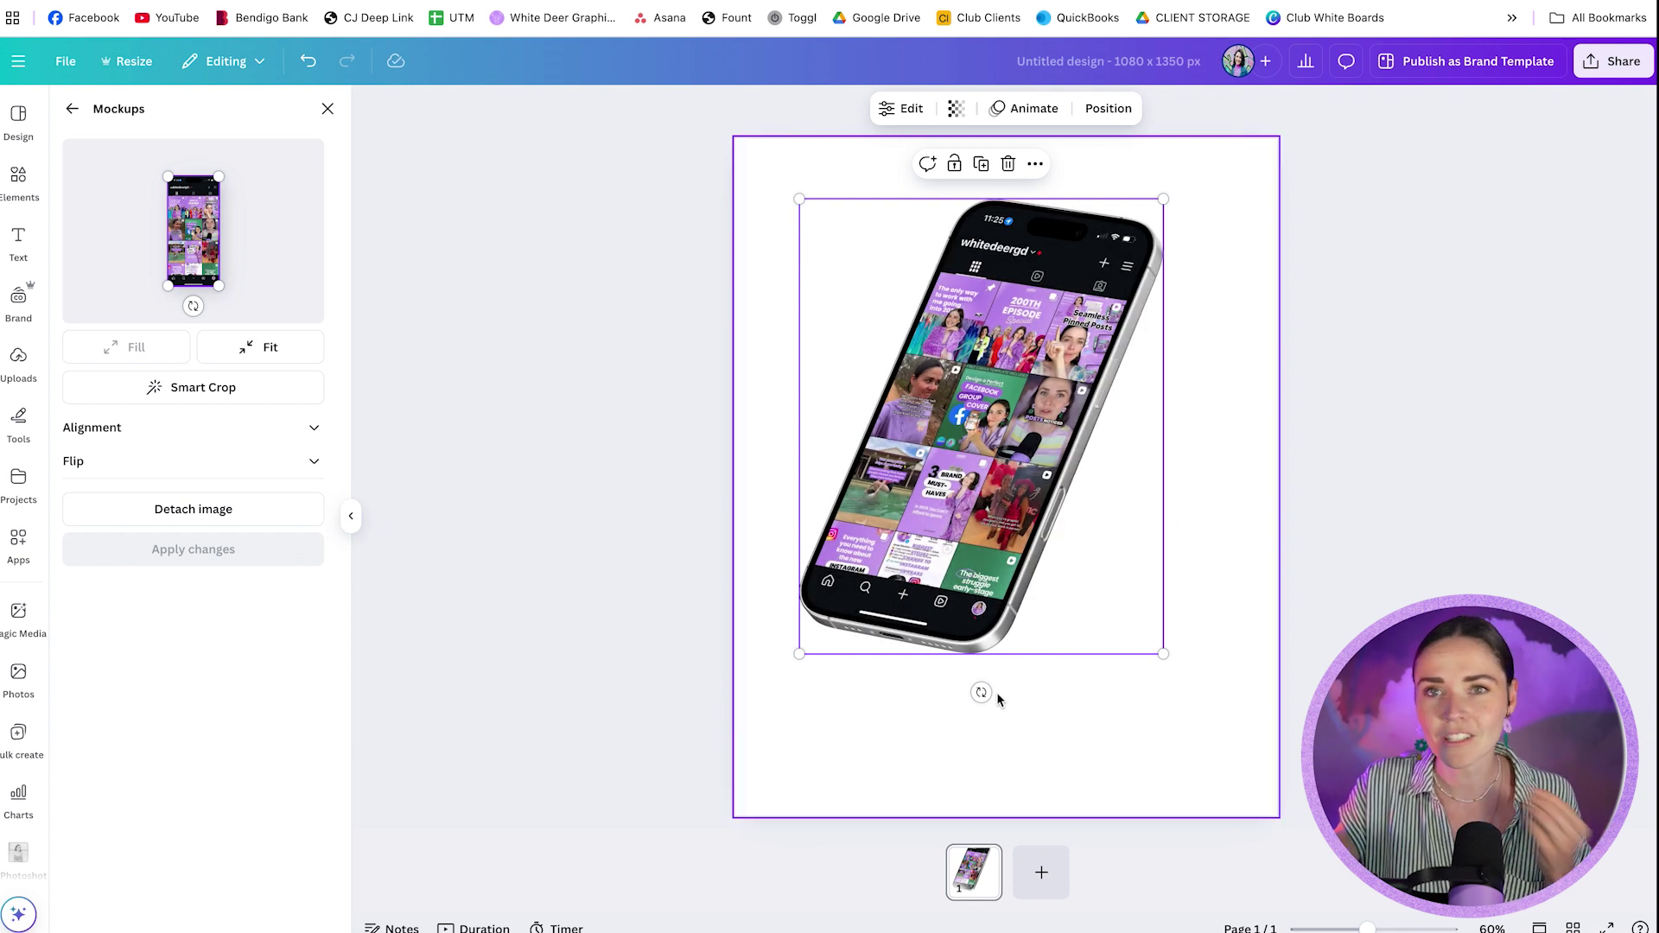
left_click(73, 109)
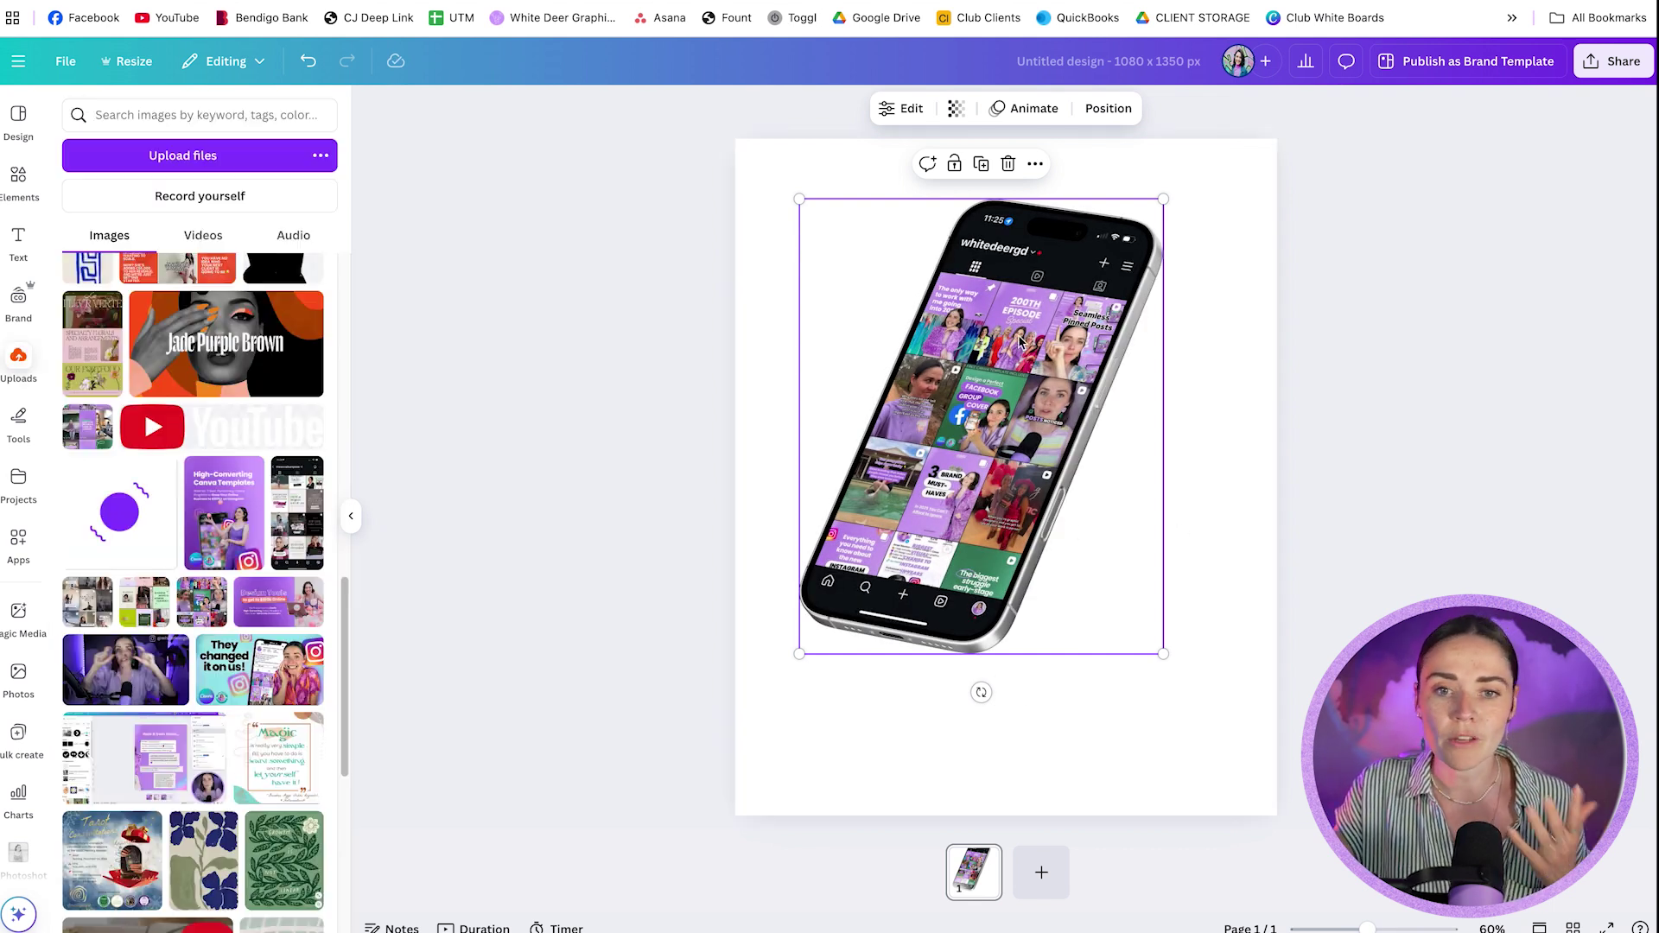
left_click(901, 108)
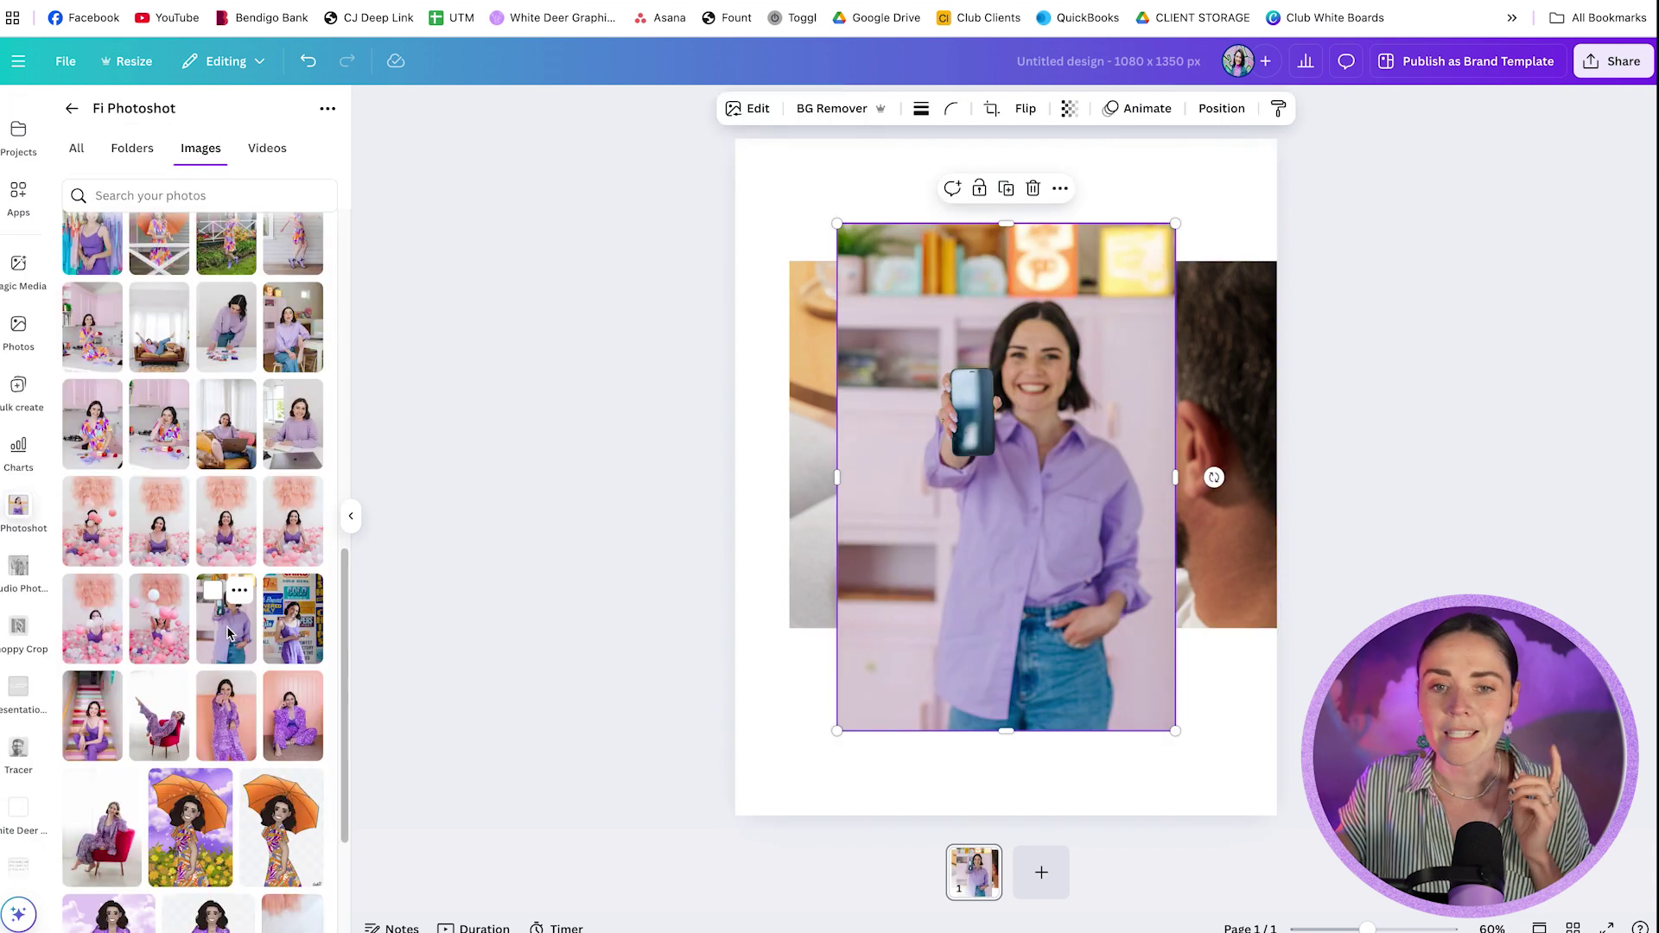
Remove the leftover photo behind the portrait of the woman holding a phone and shift the portrait slightly left on the page
left_click(1246, 397)
left_click_drag(1246, 397, 1244, 398)
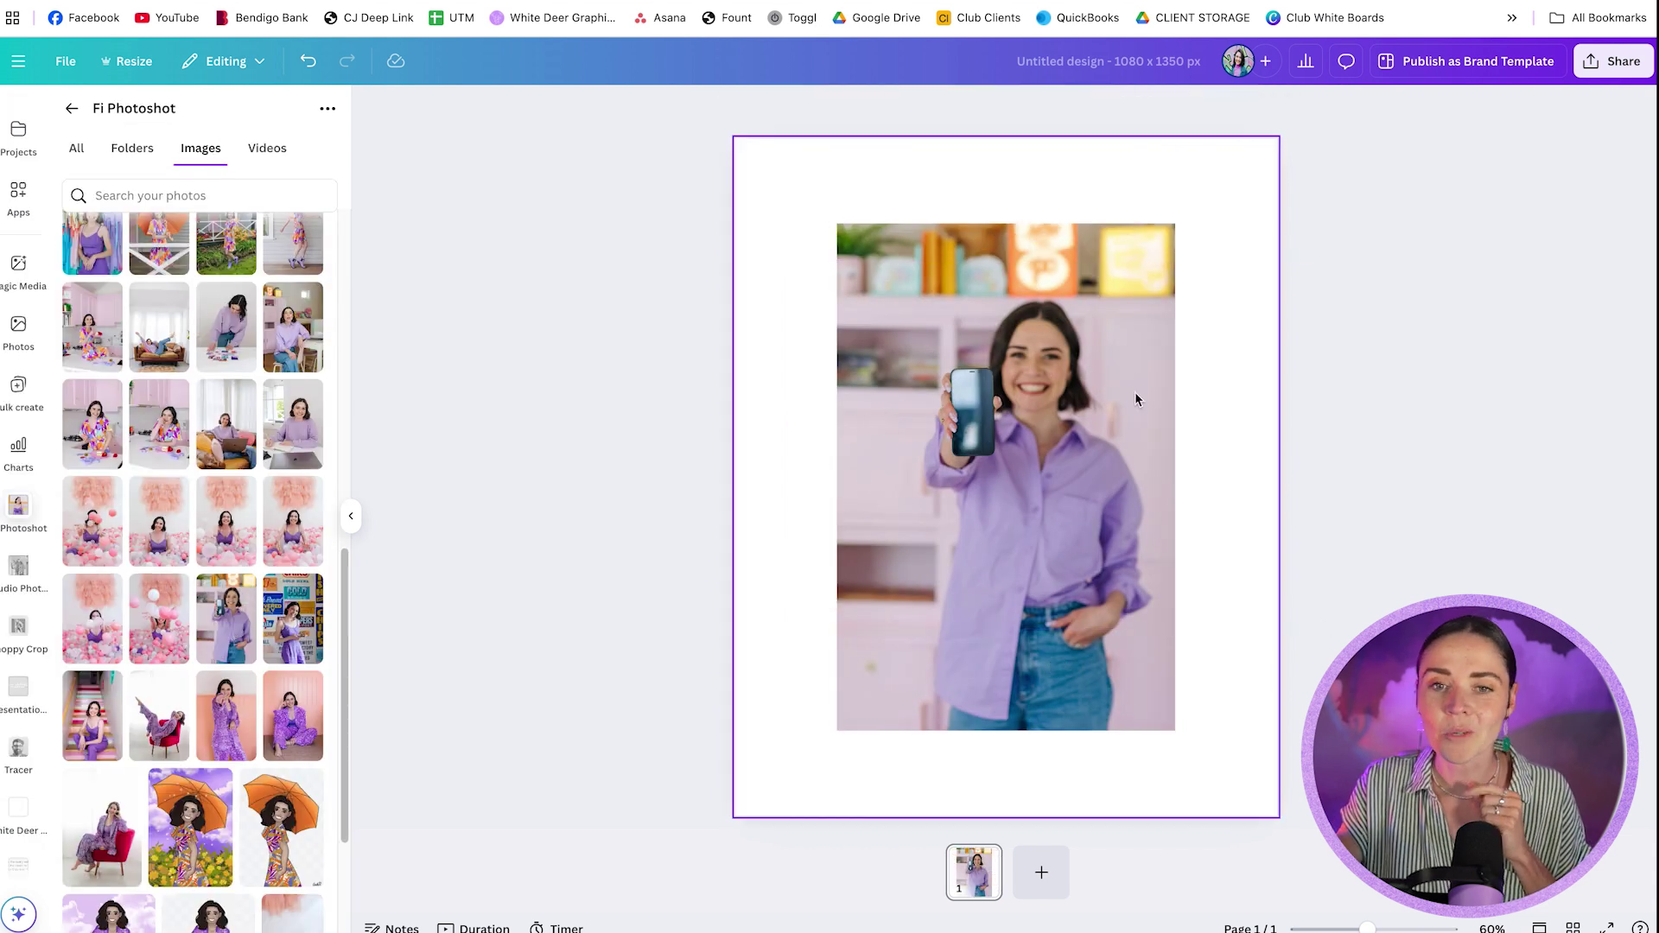
left_click_drag(987, 482, 999, 448)
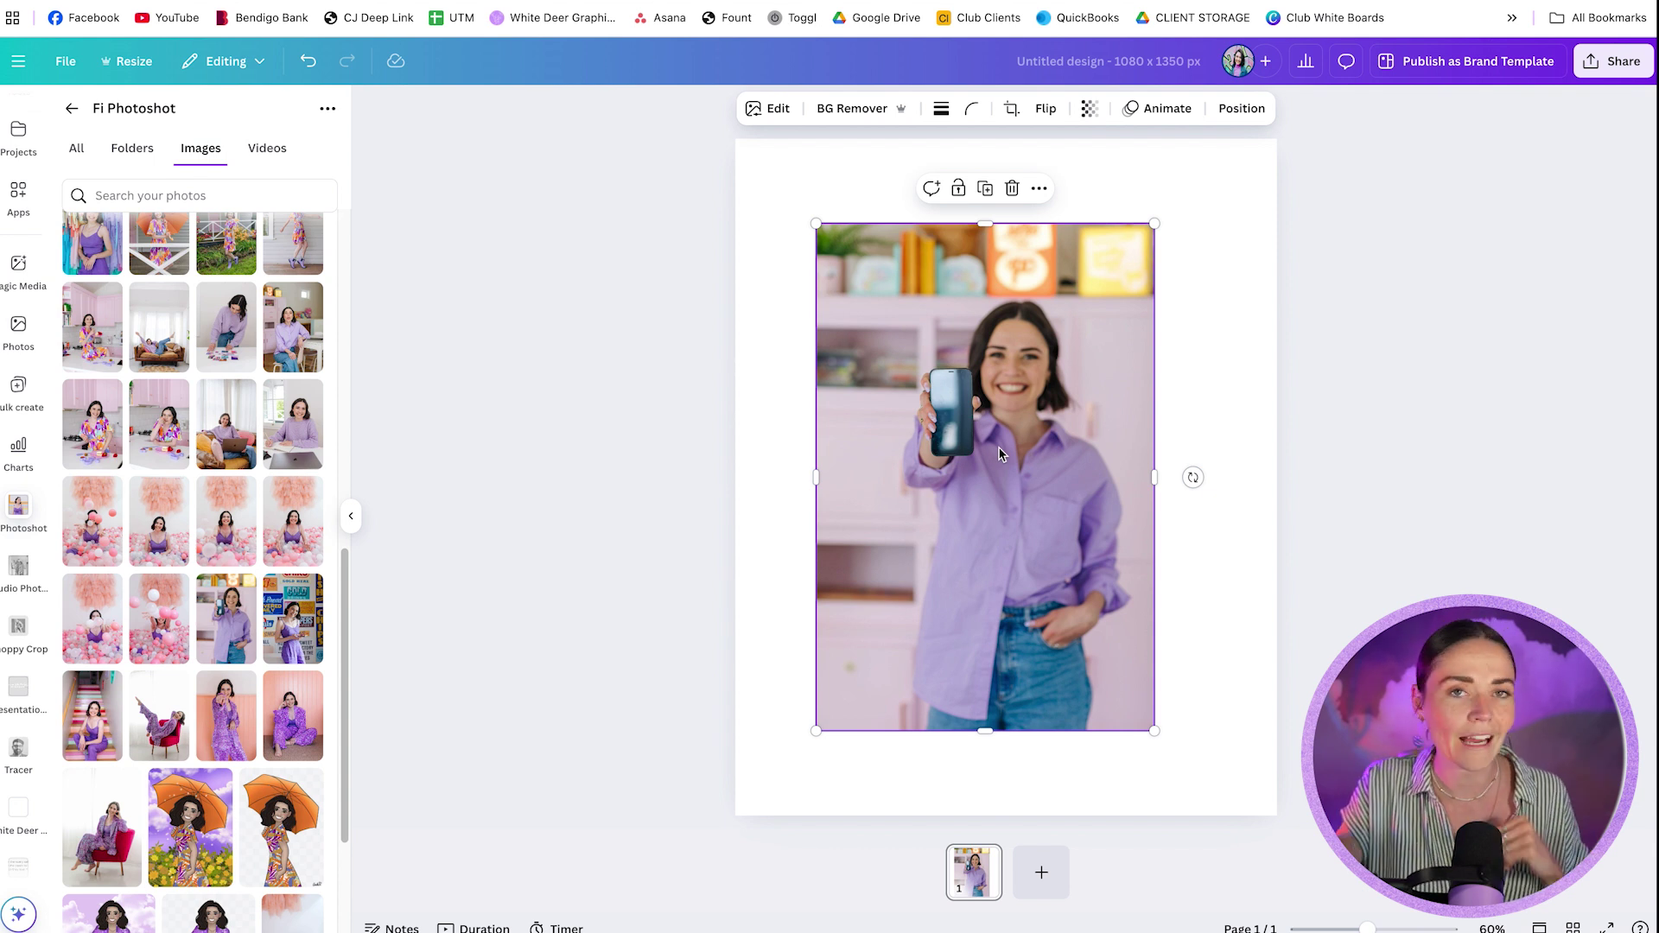
Generate a custom mockup template from the portrait, using the first result, which covers the full phone screen
left_click(774, 114)
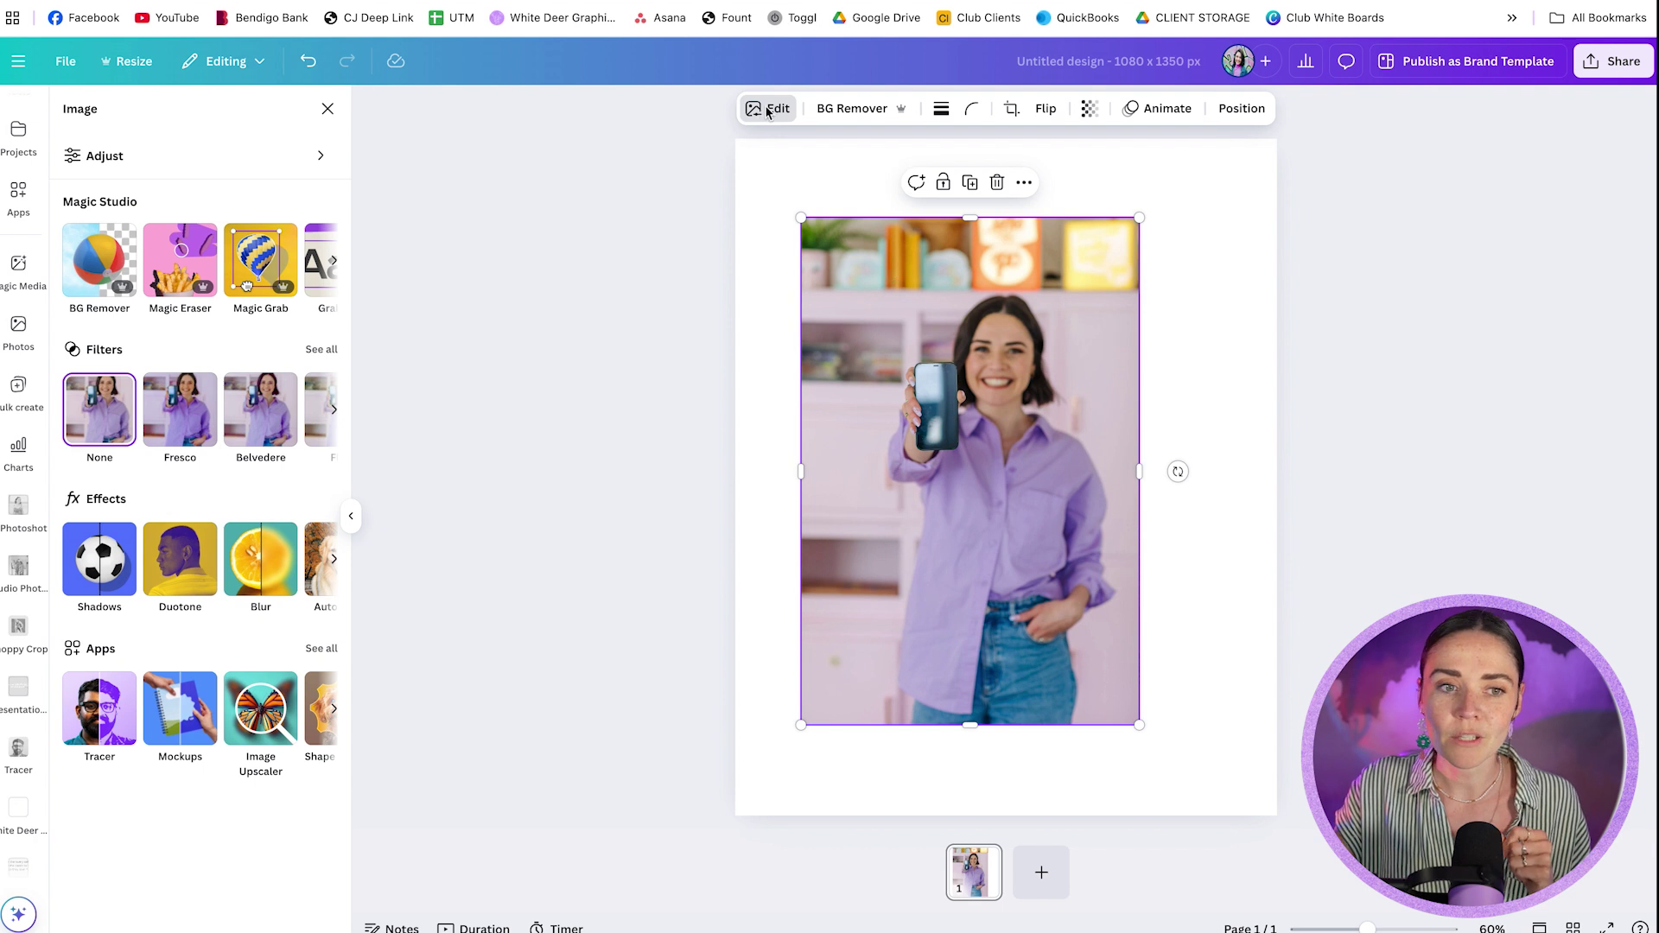
left_click(177, 711)
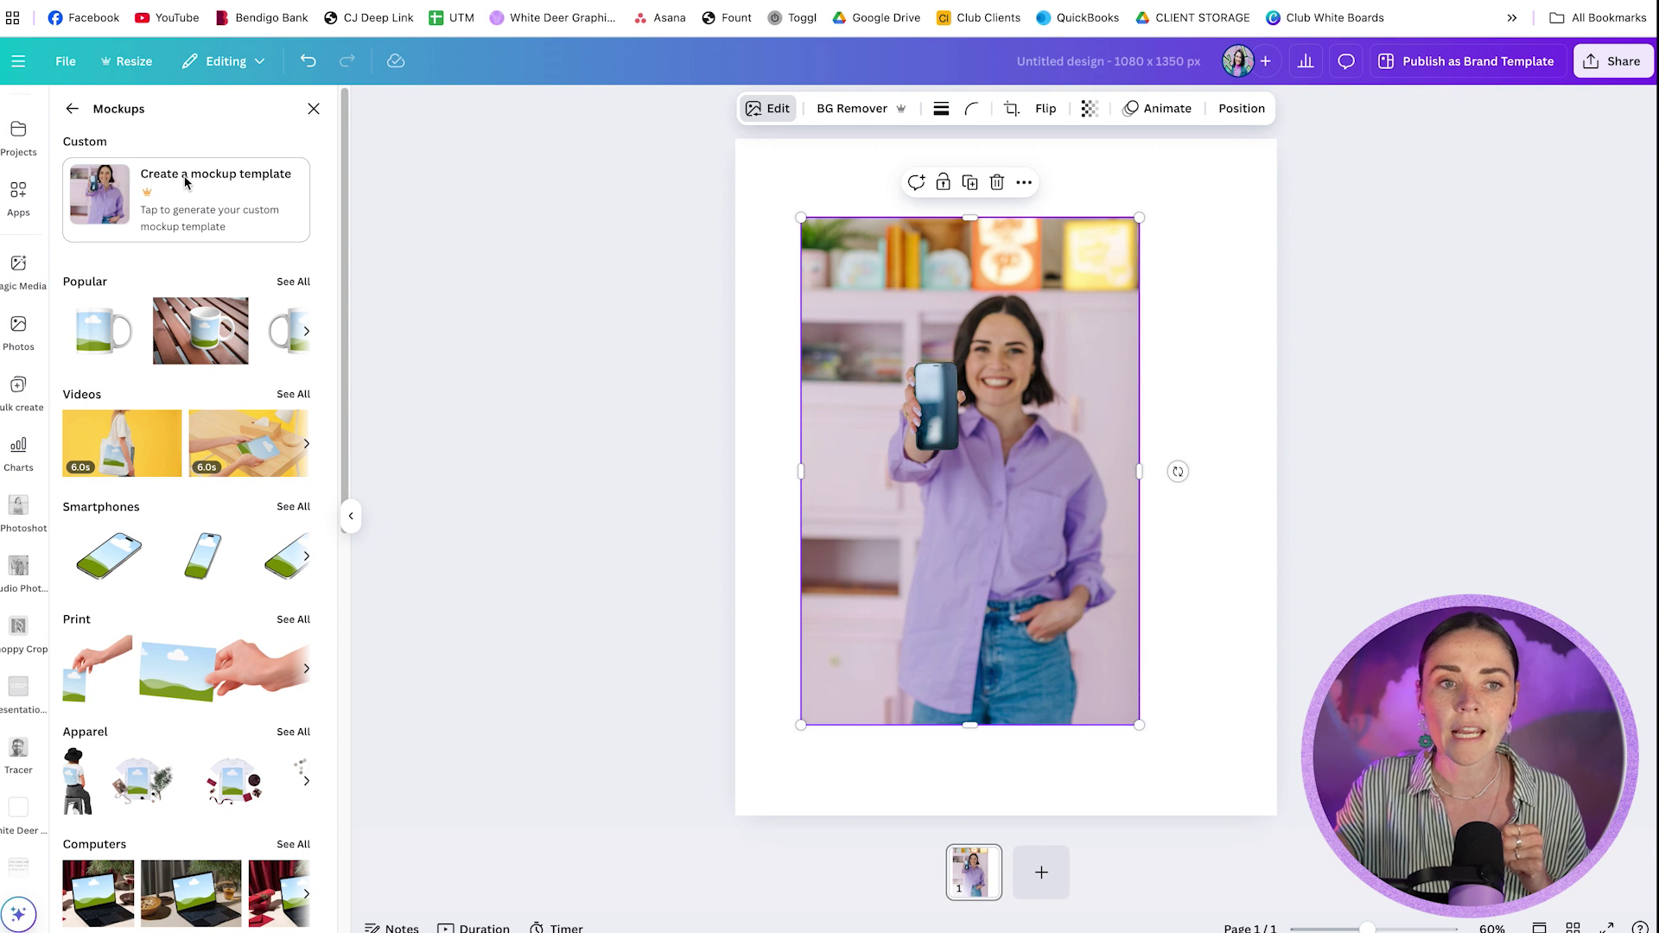
left_click(249, 195)
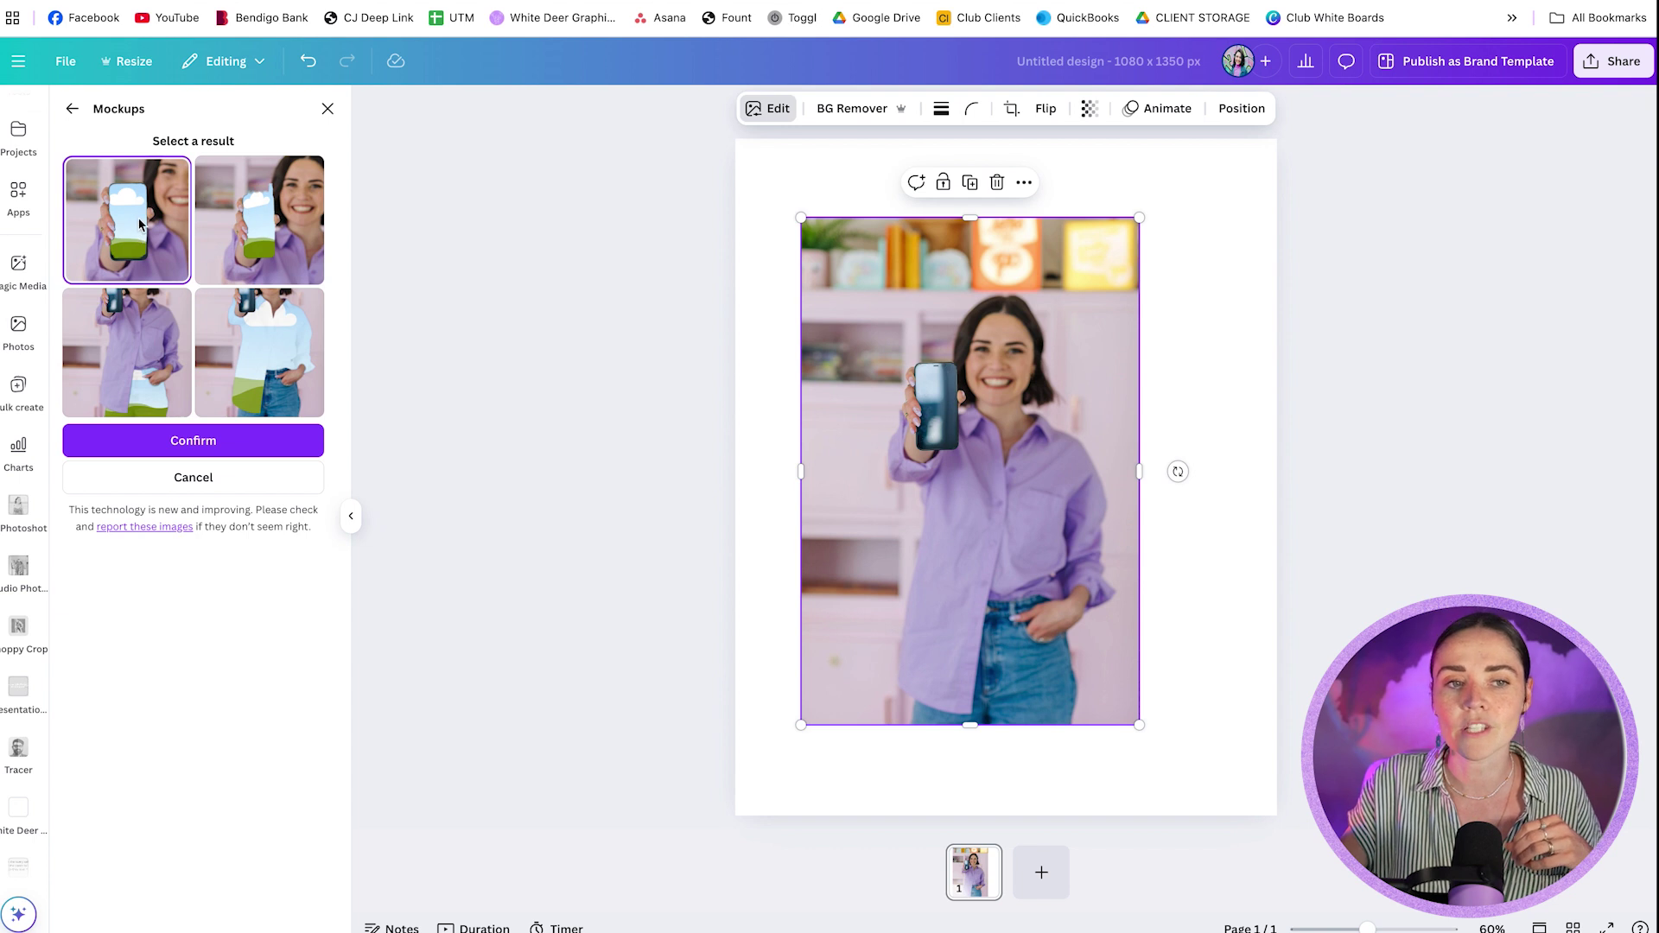
left_click(211, 441)
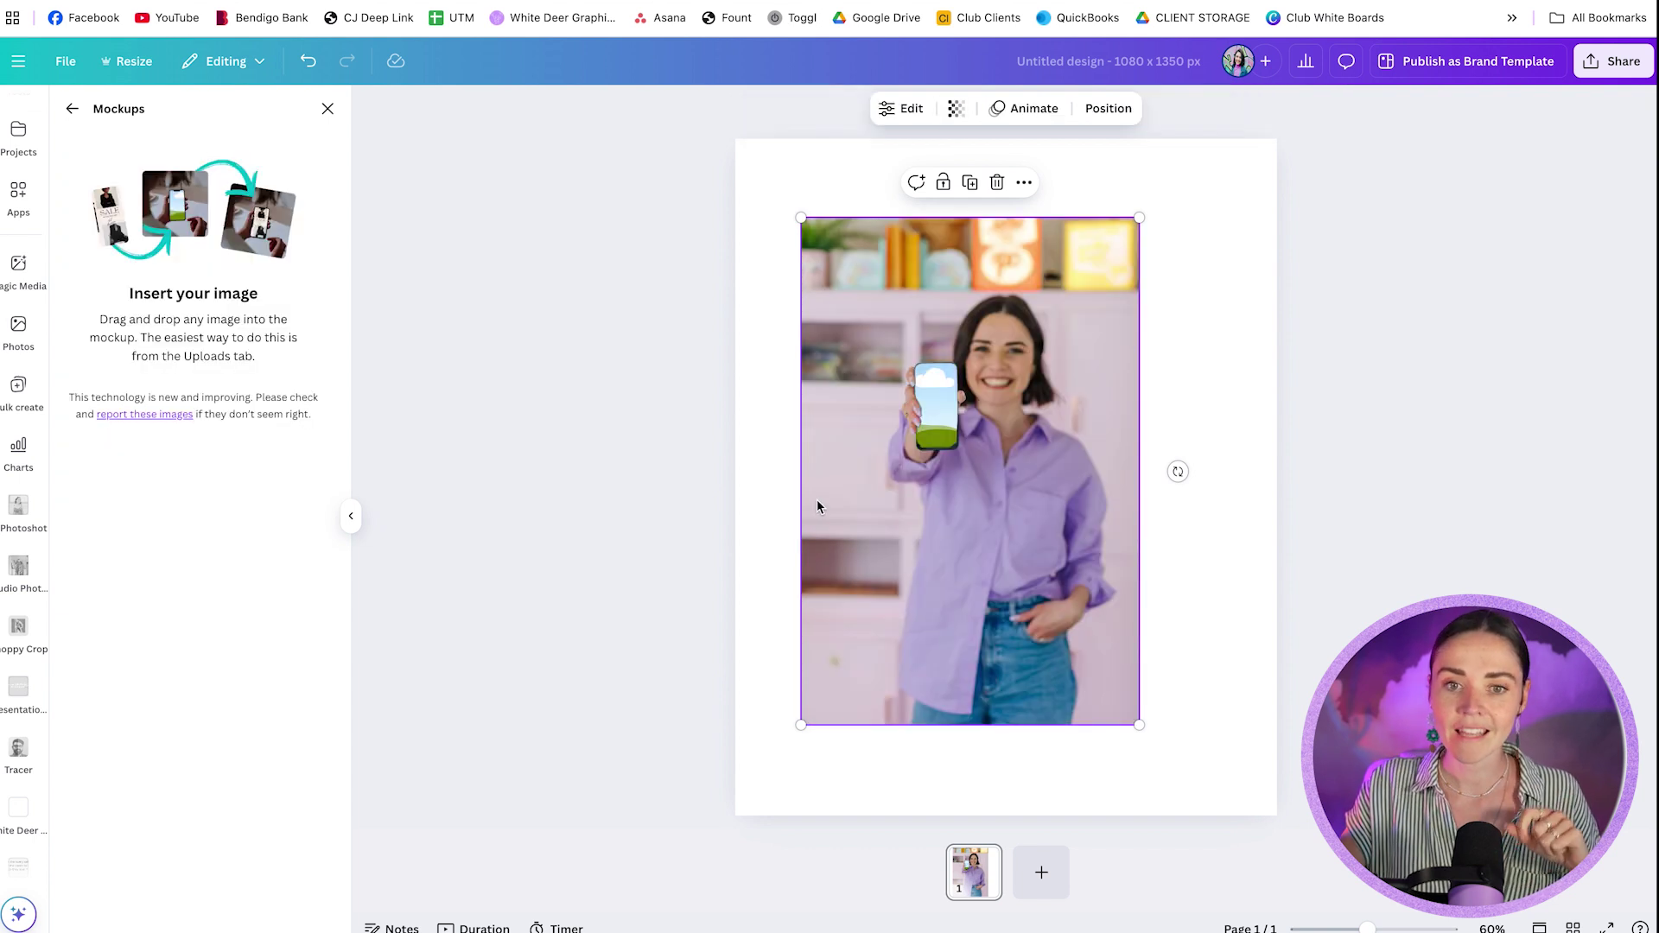
Reposition the portrait mockup and insert the Instagram profile screenshot into its phone screen
mouse_move(992, 572)
left_mouse_down()
mouse_move(1194, 566)
mouse_move(998, 575)
mouse_move(1010, 579)
left_mouse_up()
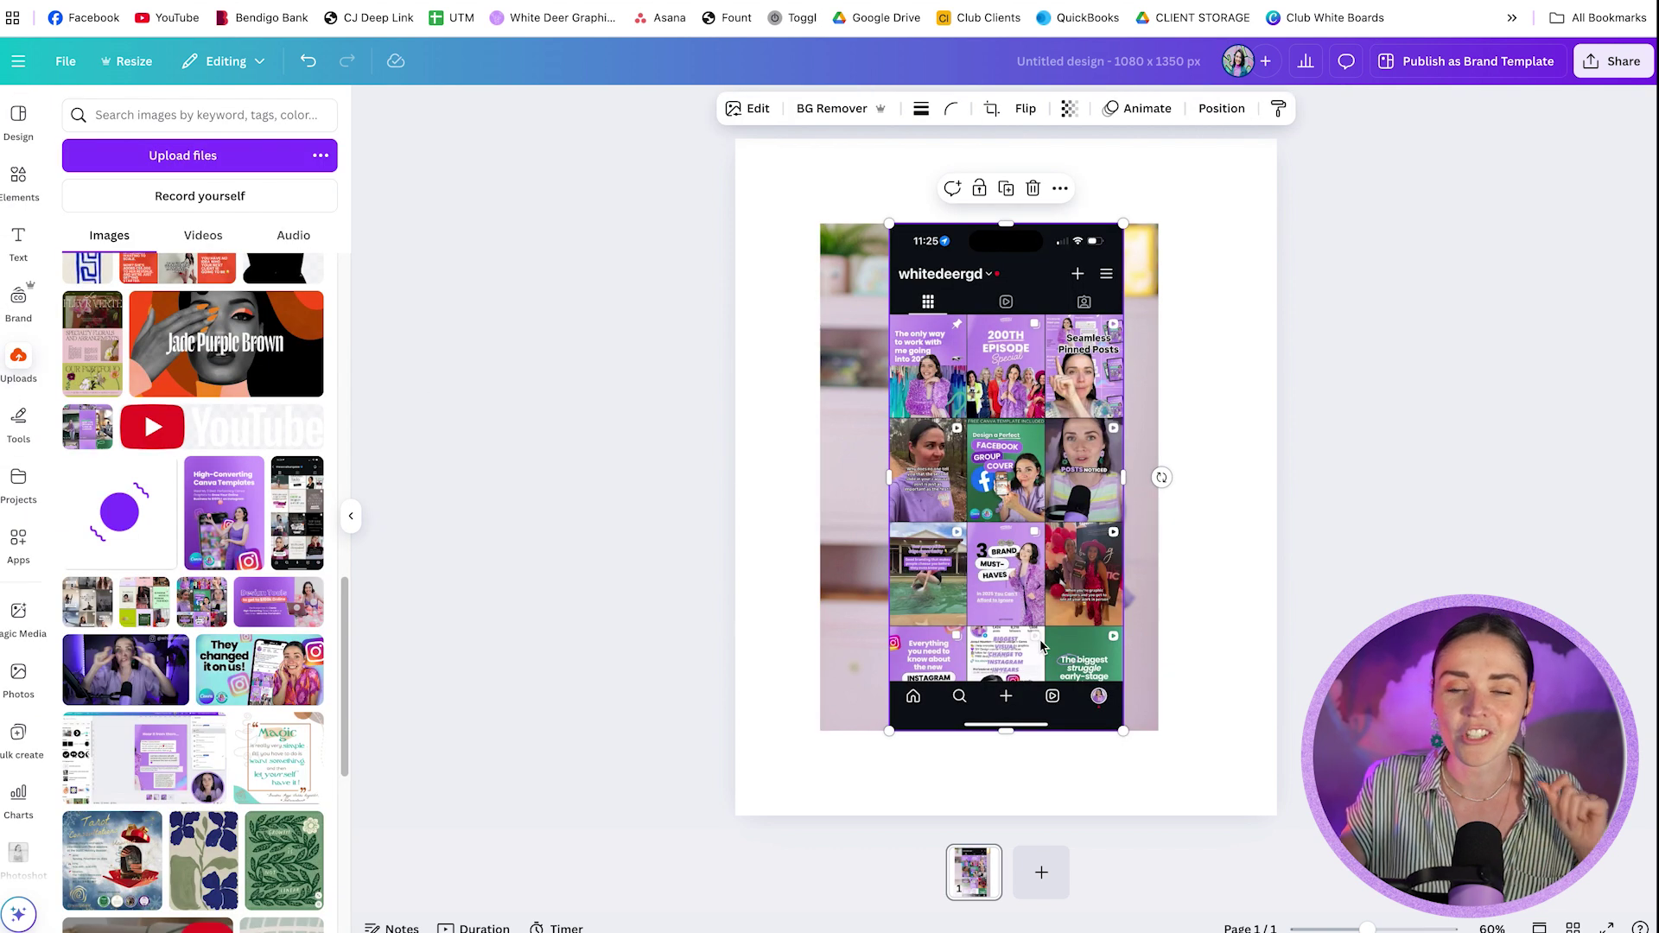
left_click_drag(1041, 635, 973, 456)
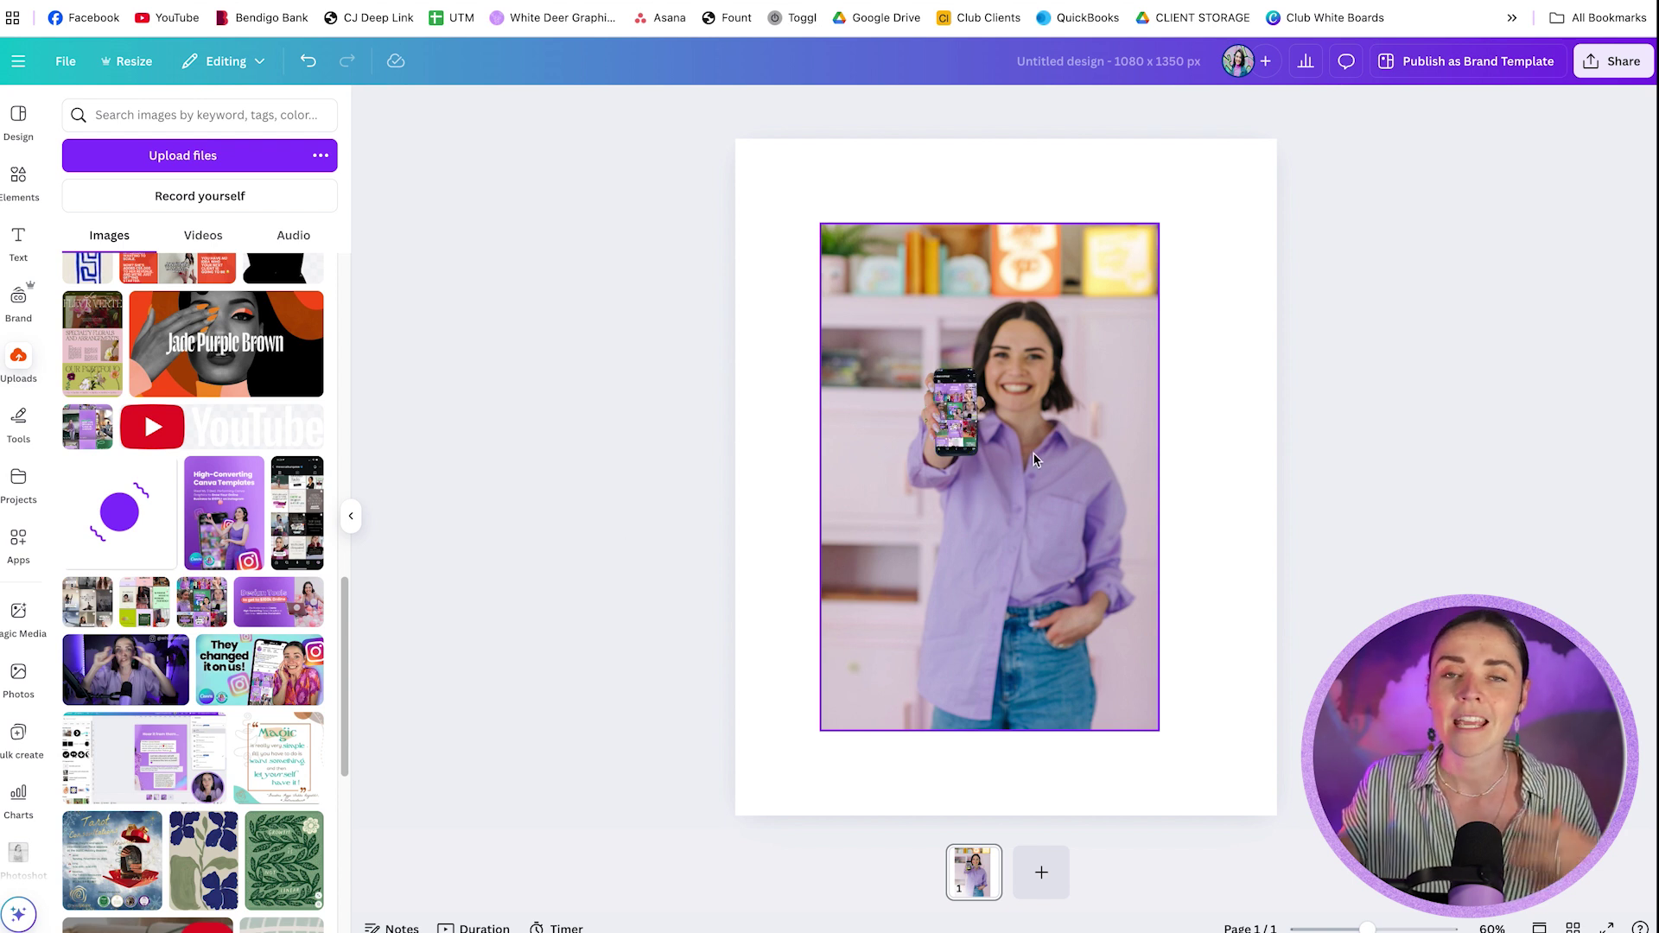
Enlarge the screenshot inside the portrait's phone mockup so the middle posts fill the screen, and apply the change
left_click(964, 446)
left_click(905, 108)
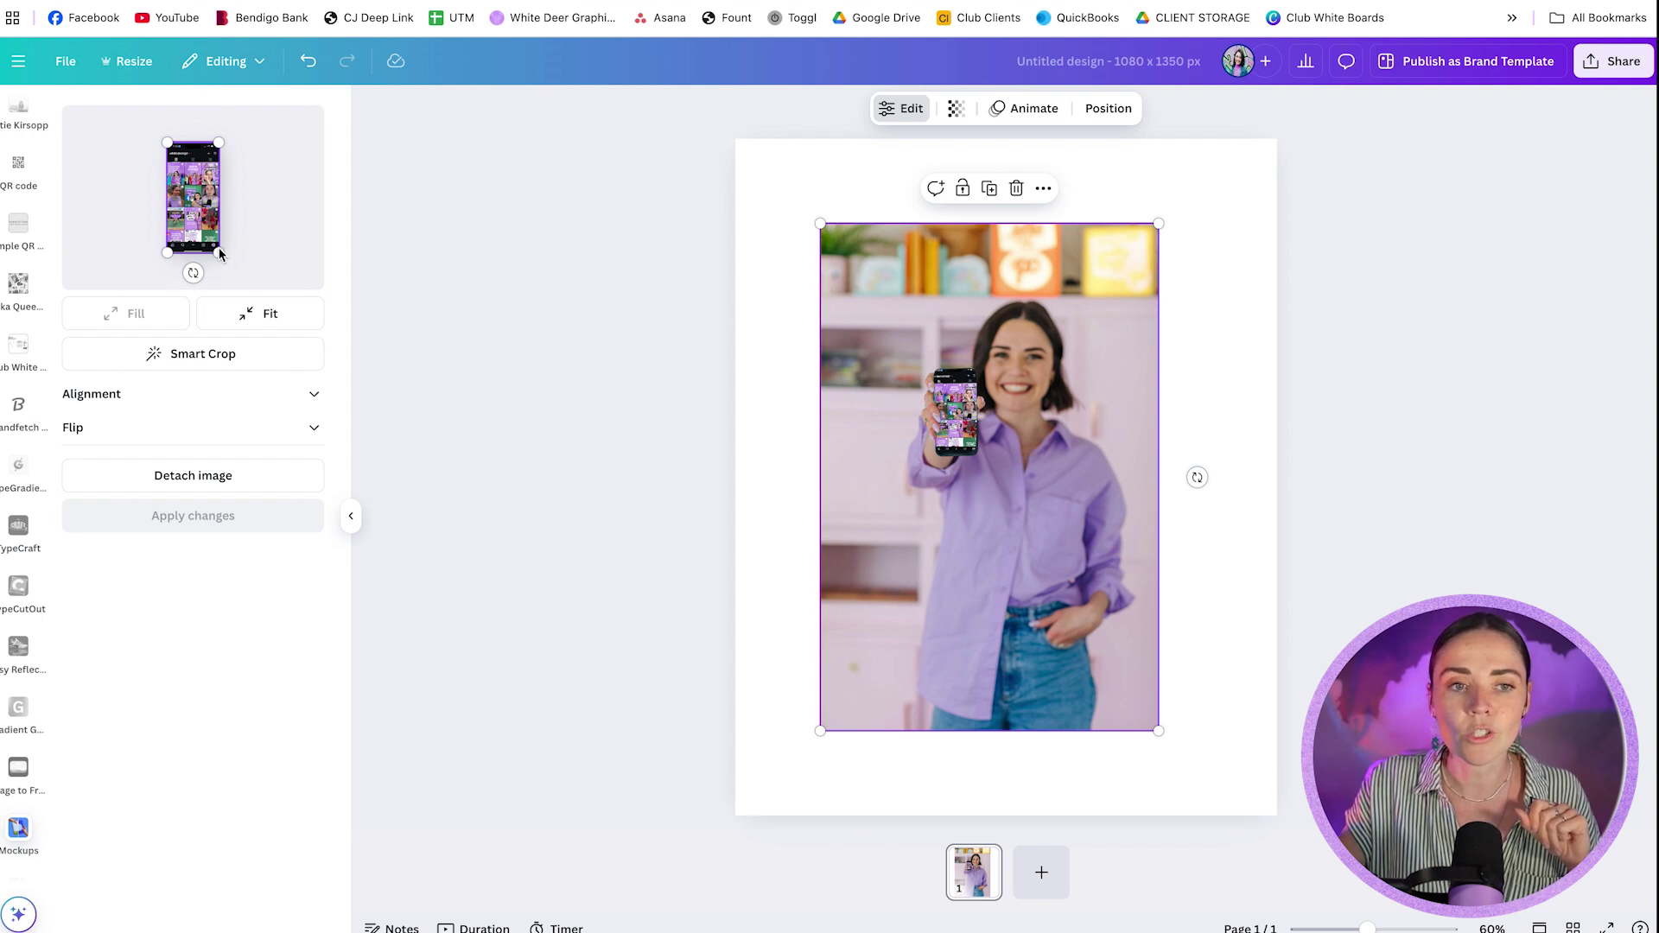
left_click_drag(219, 253, 248, 289)
left_click_drag(194, 198, 210, 215)
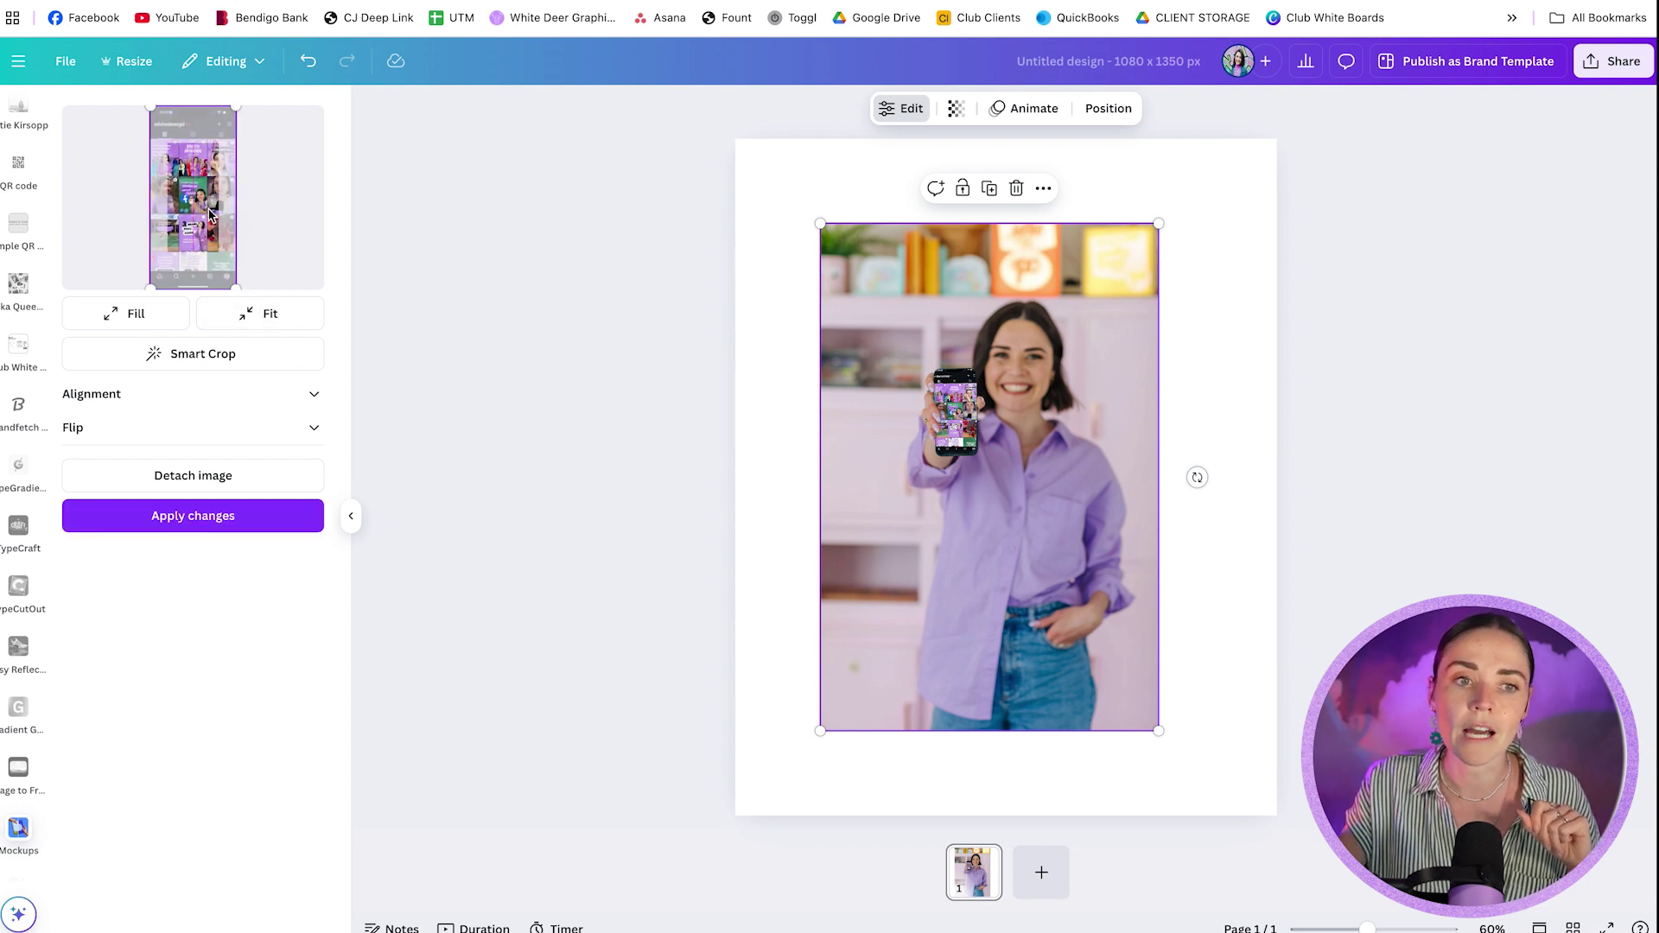
left_click_drag(236, 288, 216, 199)
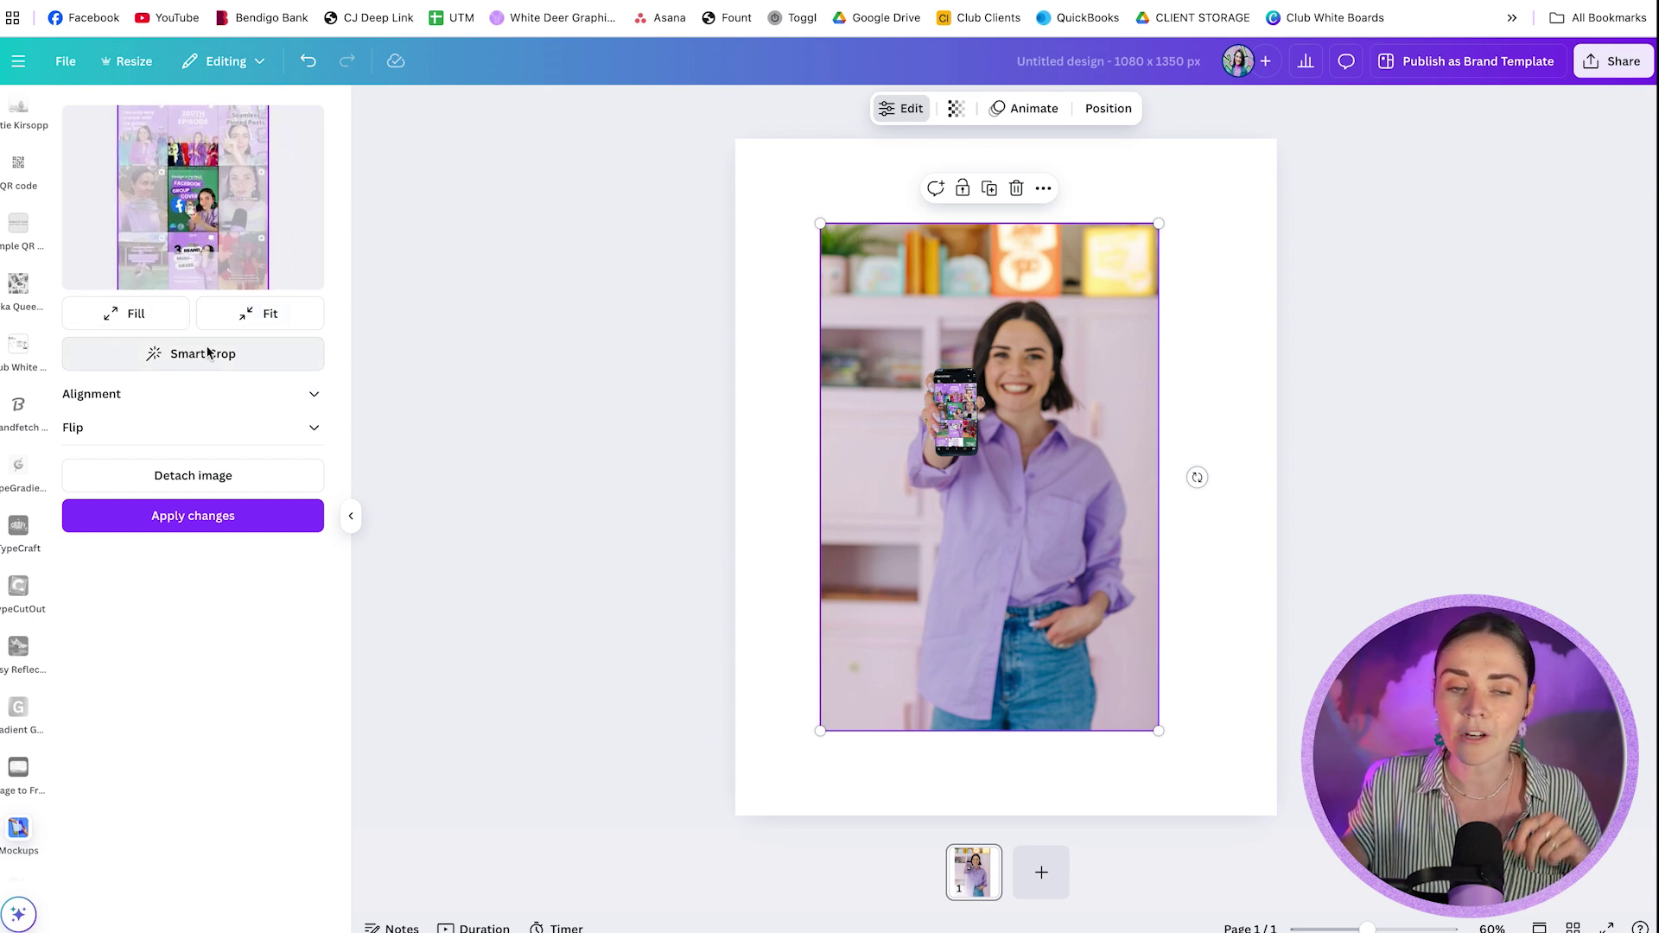
left_click(277, 396)
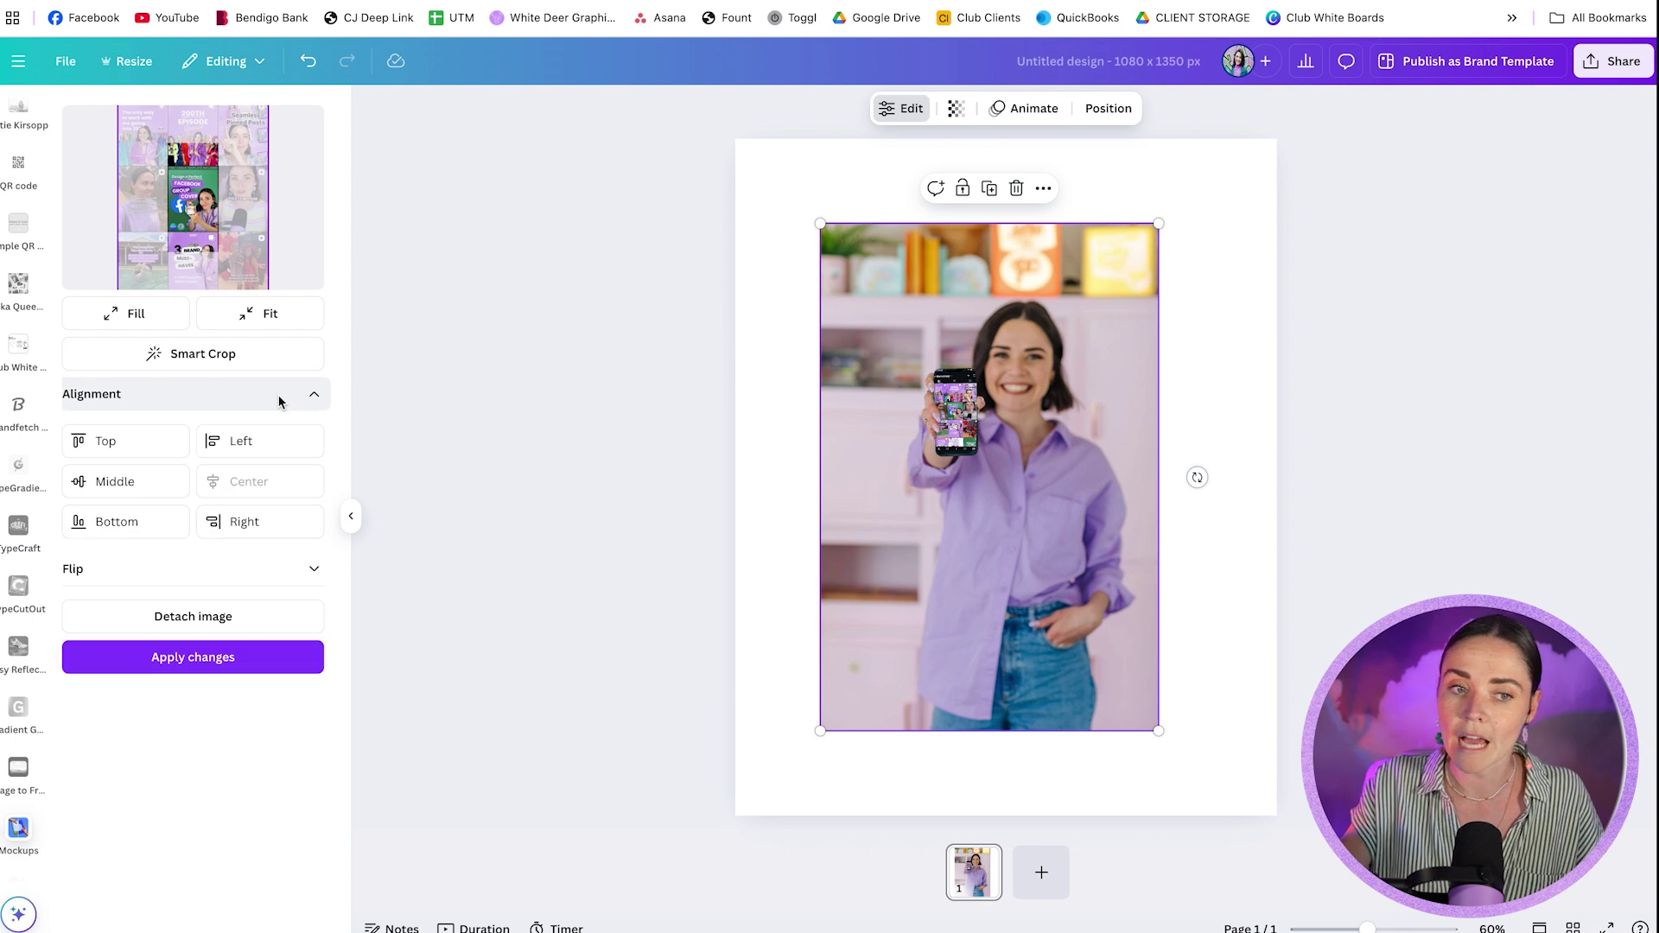
left_click(214, 569)
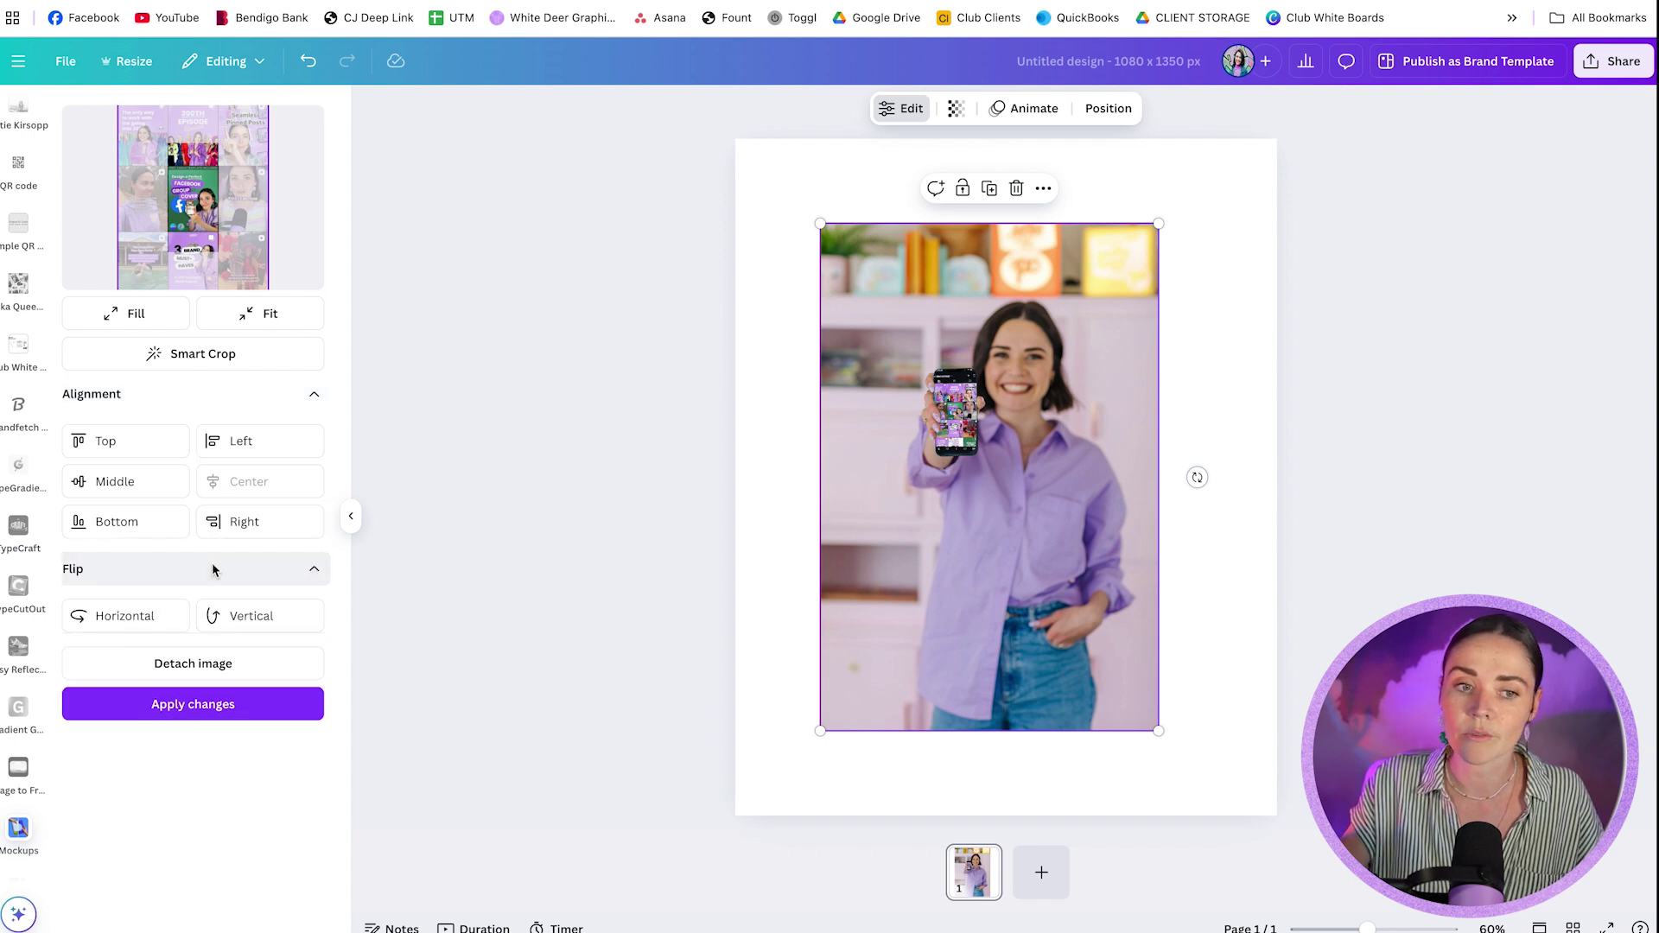
left_click(214, 707)
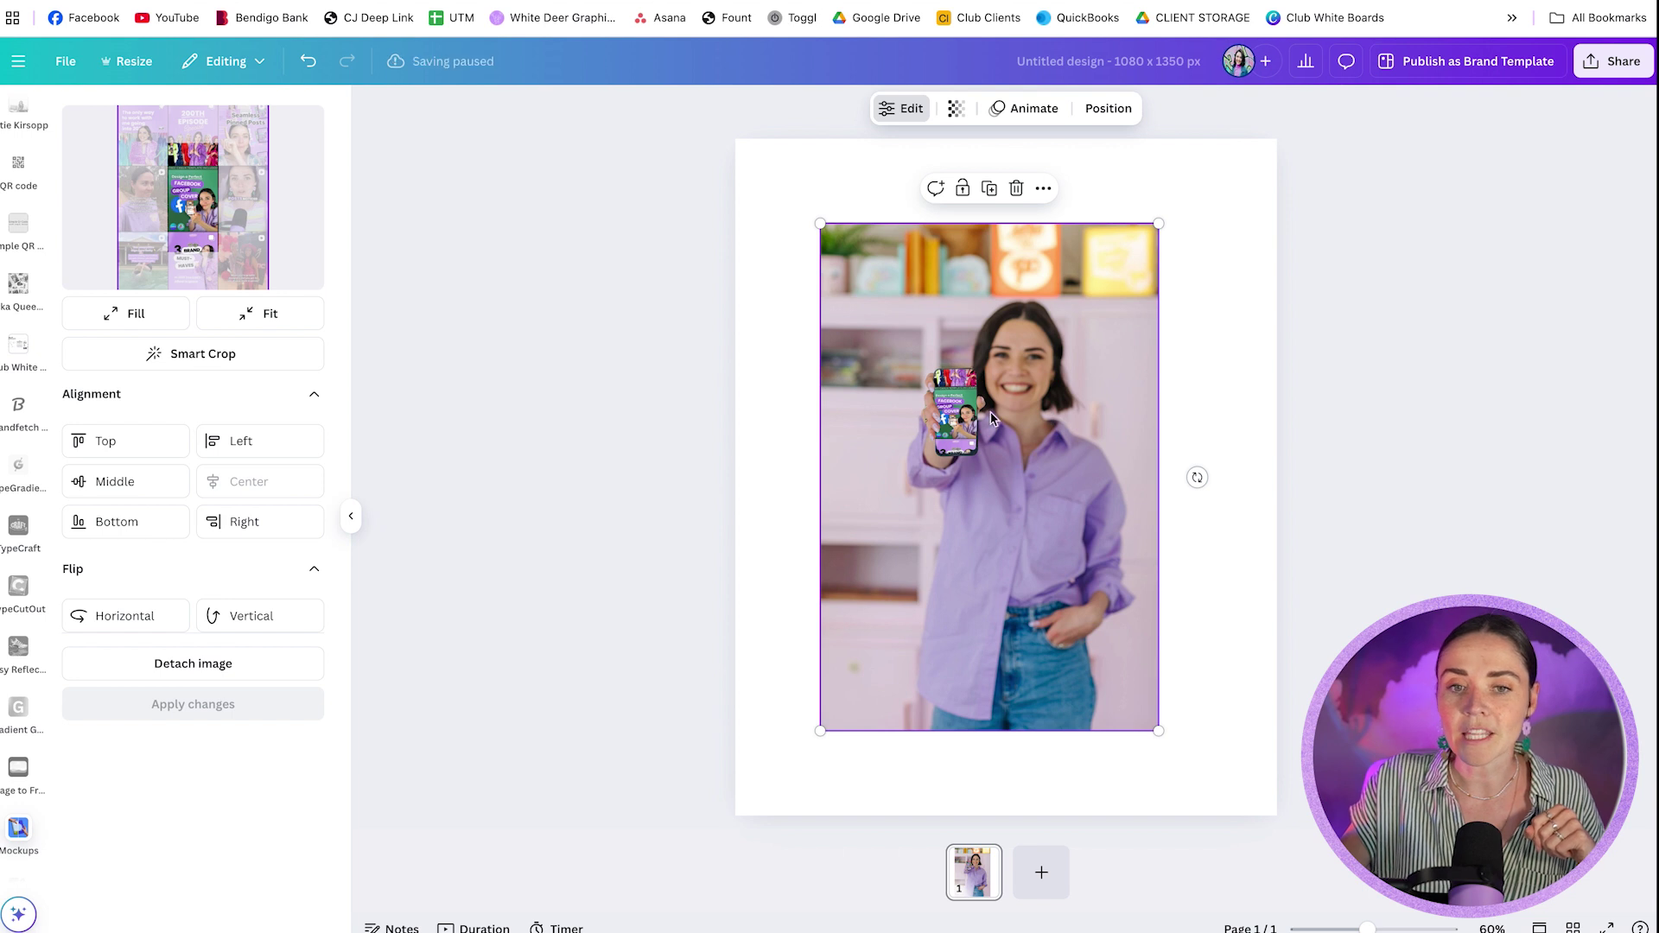
key("Escape")
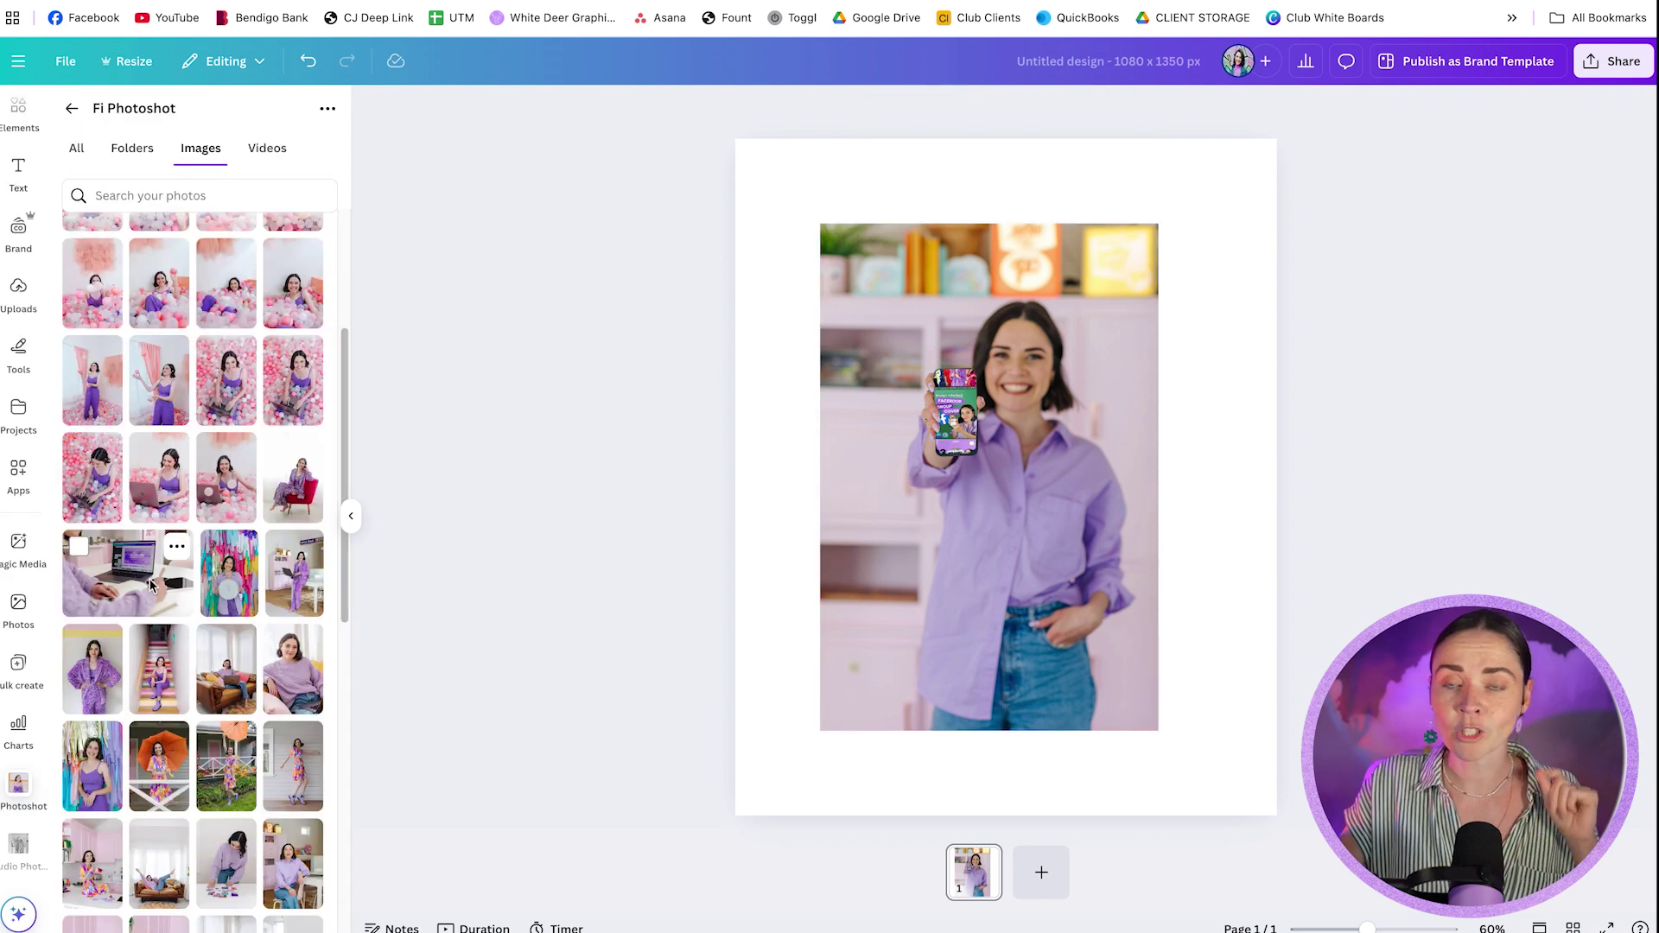
Add the laptop desk photo and the editor screenshot to the page, shrinking the screenshot beside the photo's upper-right corner
left_click(144, 584)
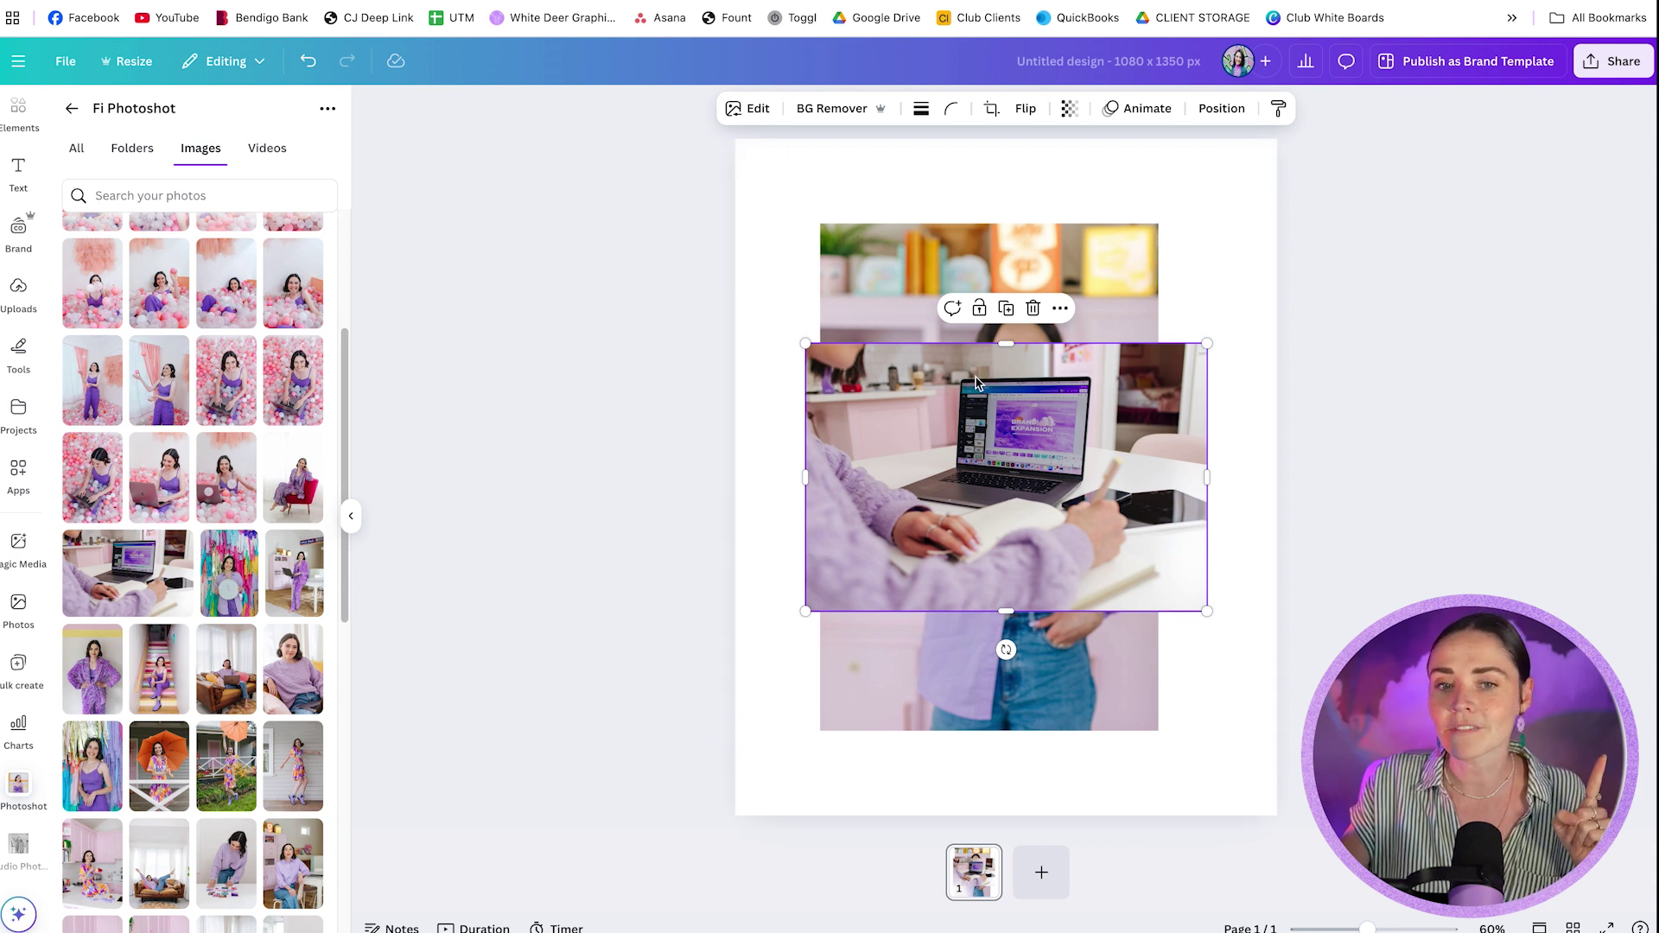
scroll(216, 345, "up", 10)
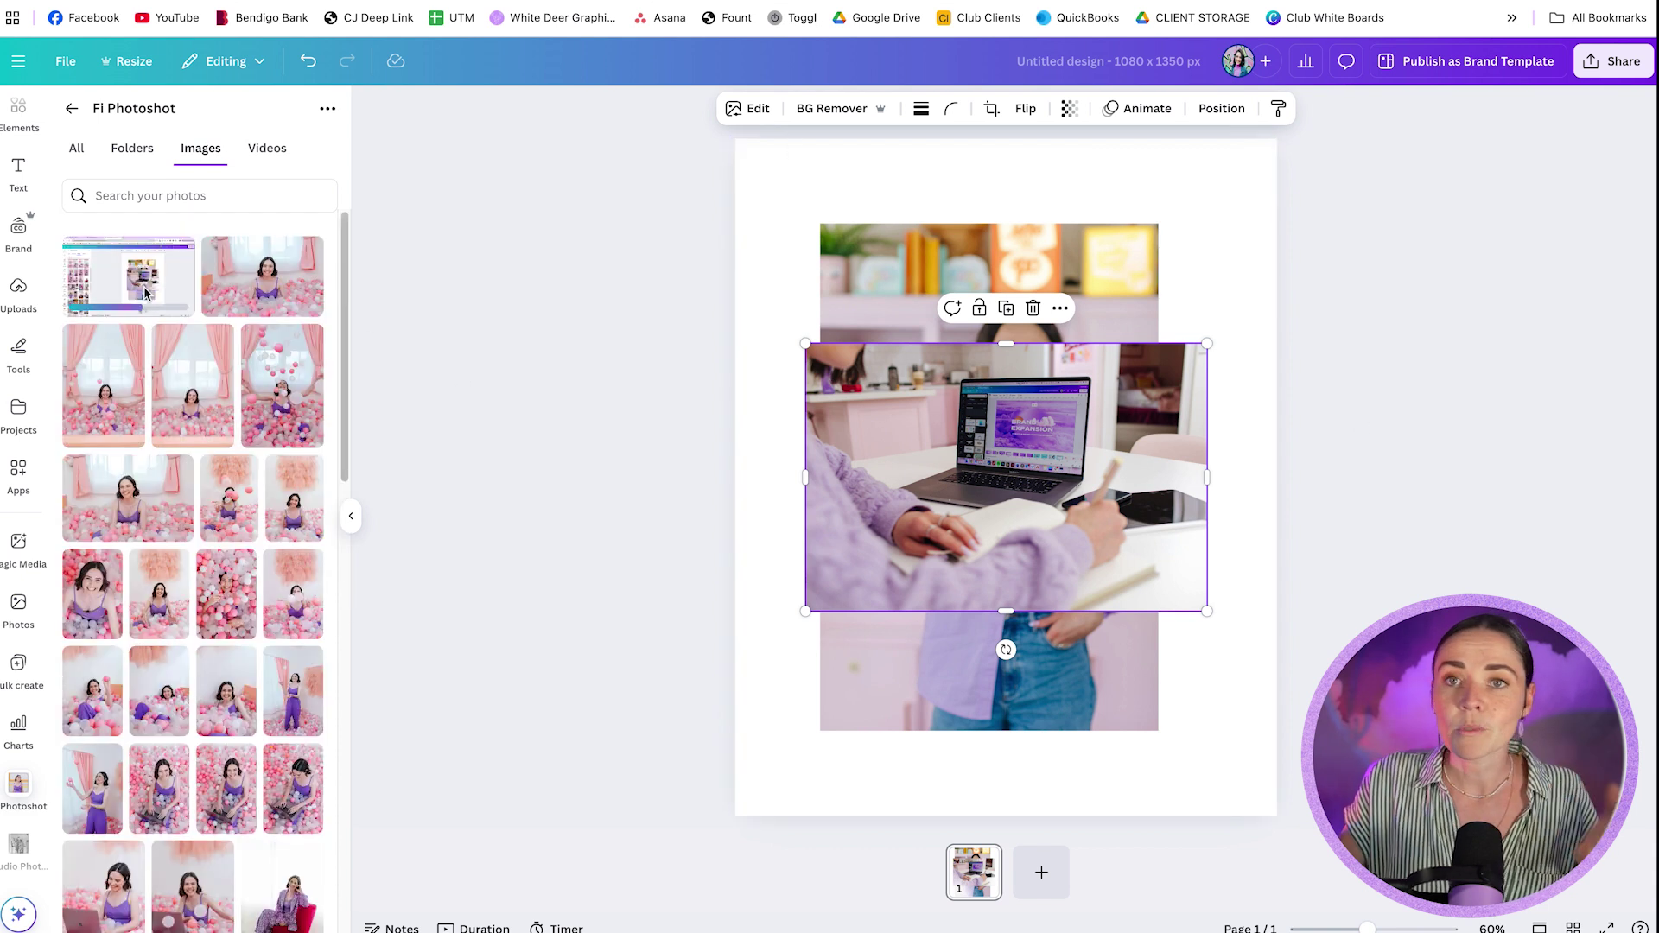
left_click_drag(150, 294, 997, 506)
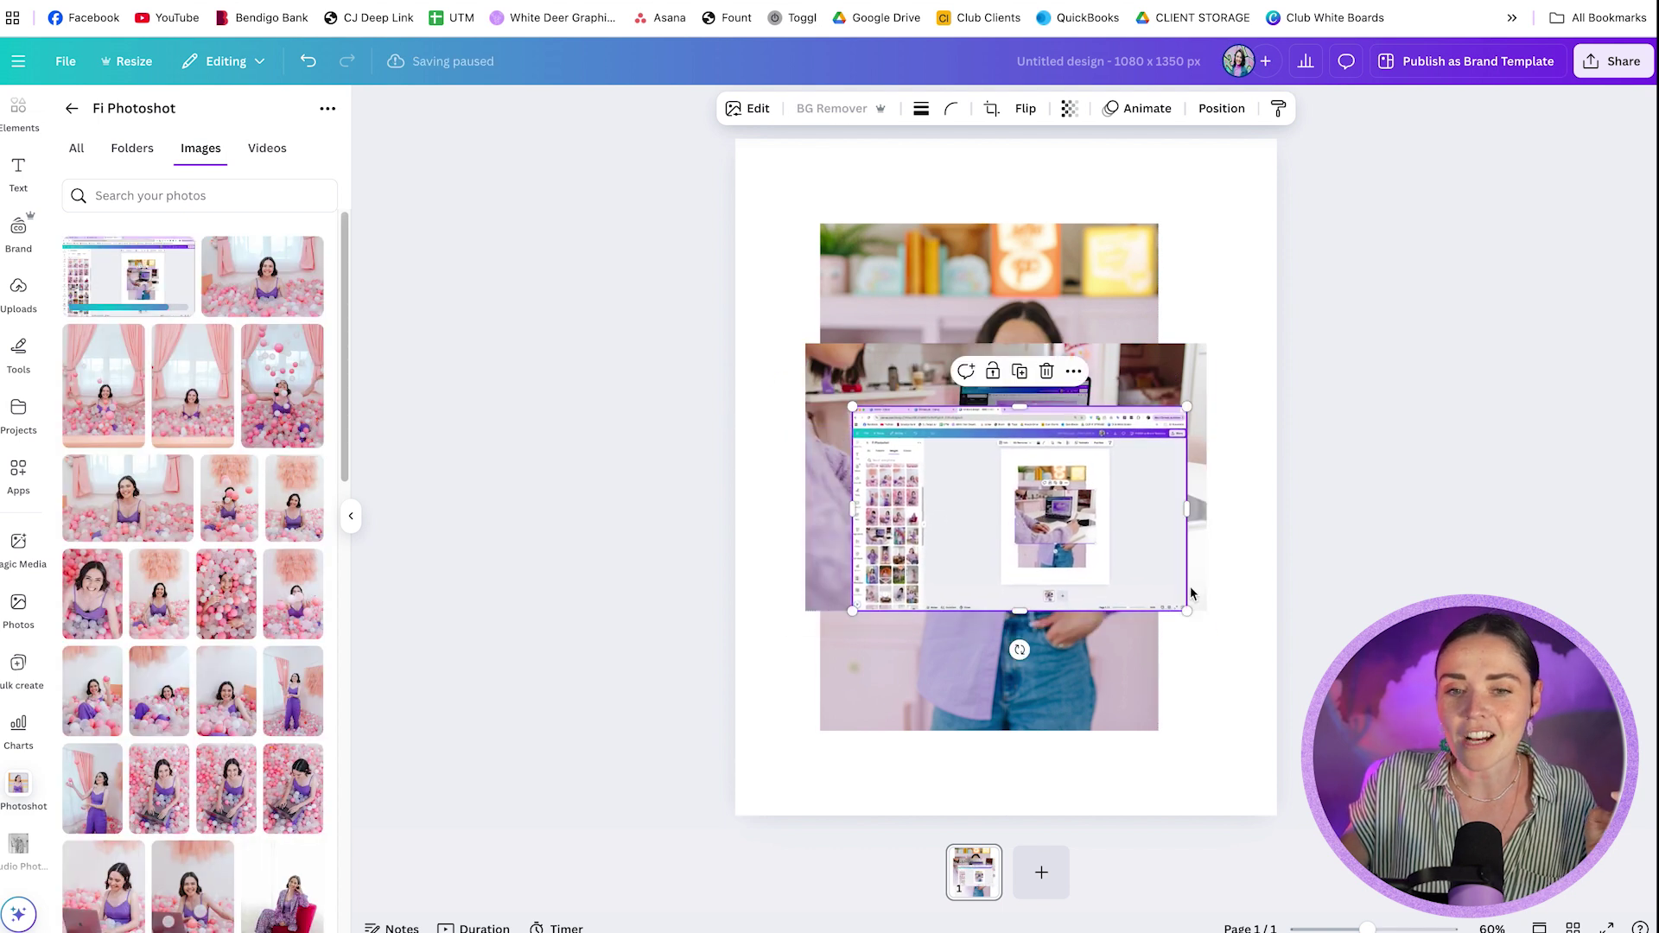
left_click_drag(1182, 609, 1207, 339)
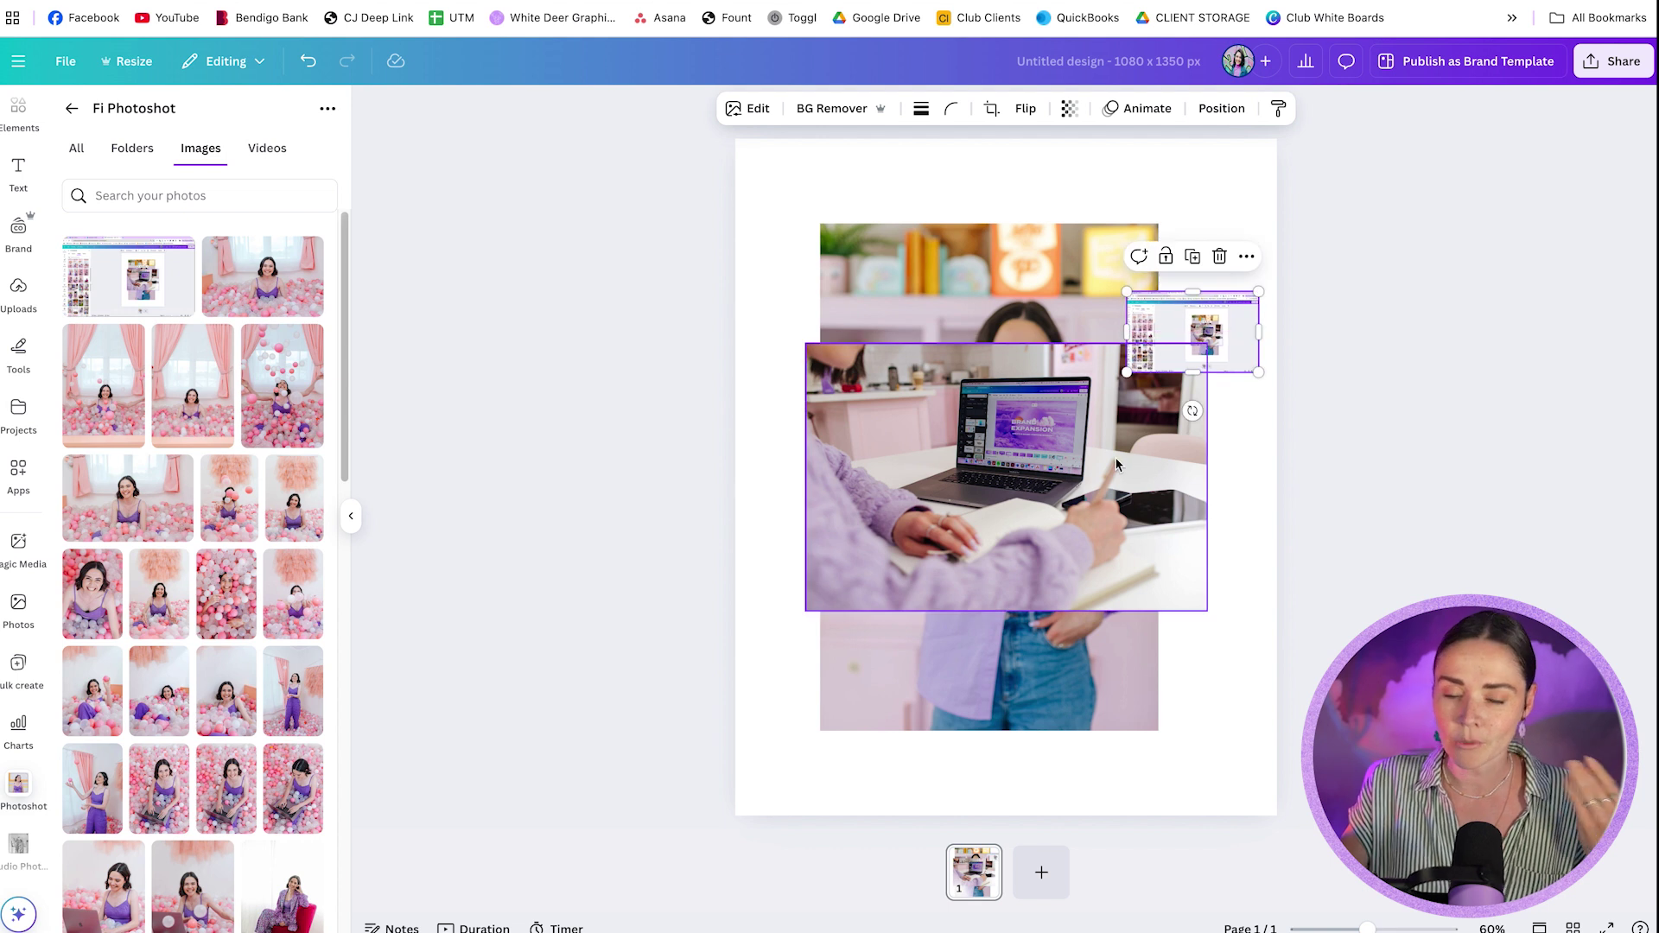
Generate a custom mockup template from the laptop desk photo, using the first result, which covers the laptop screen
left_click(893, 350)
left_click(732, 110)
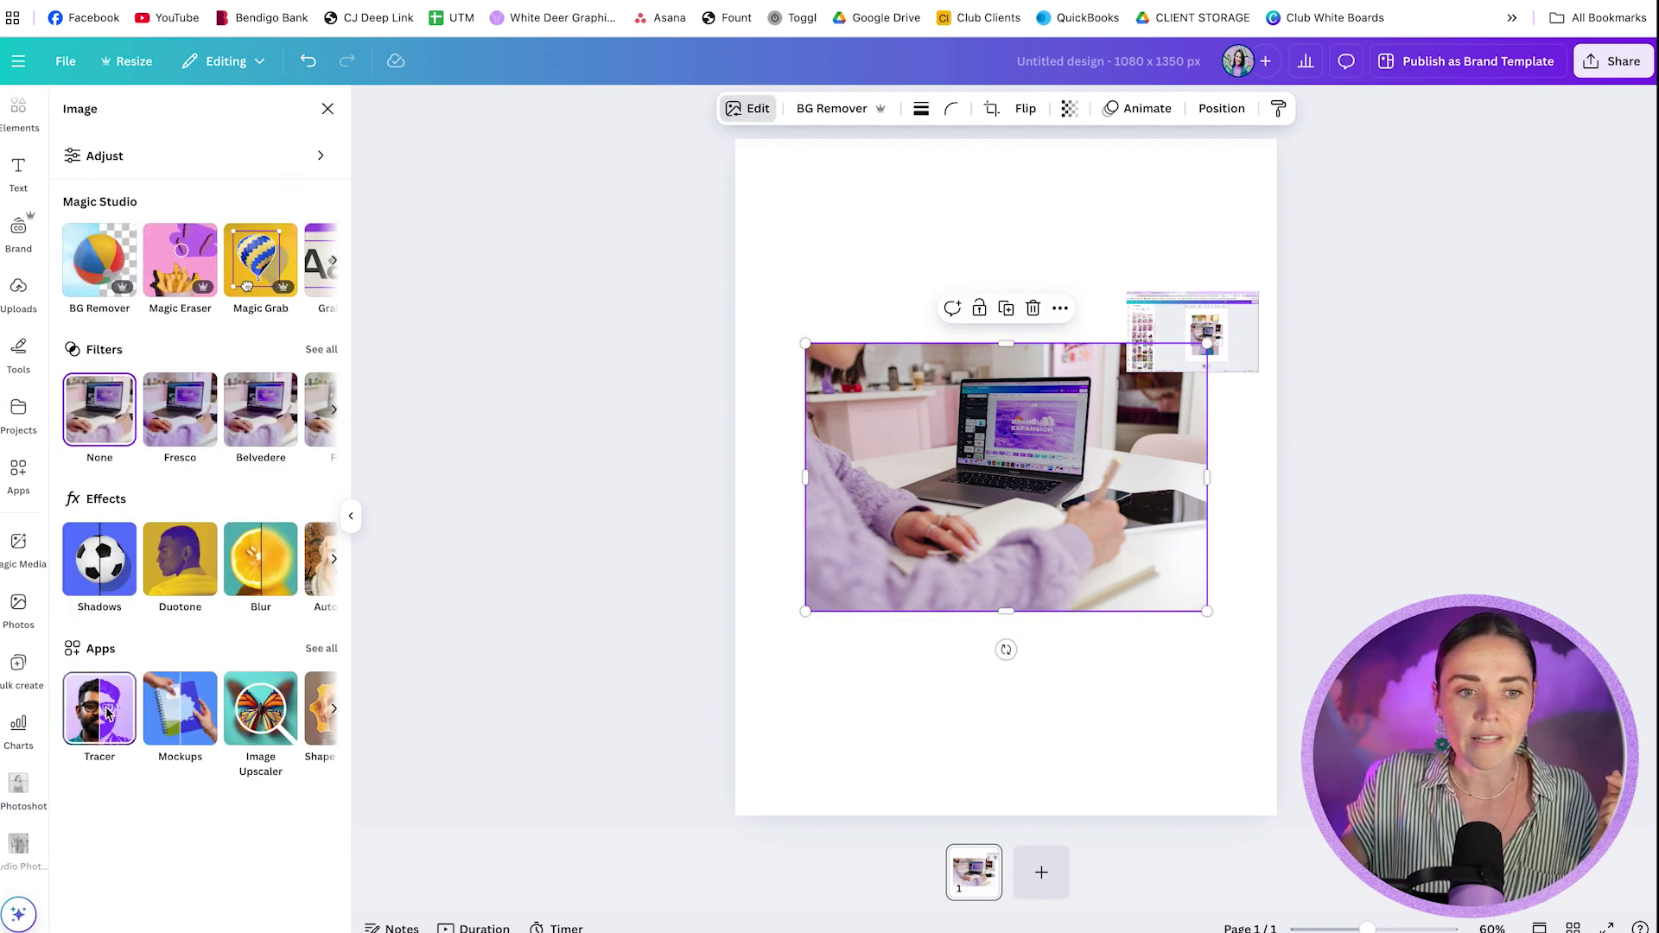
left_click(179, 710)
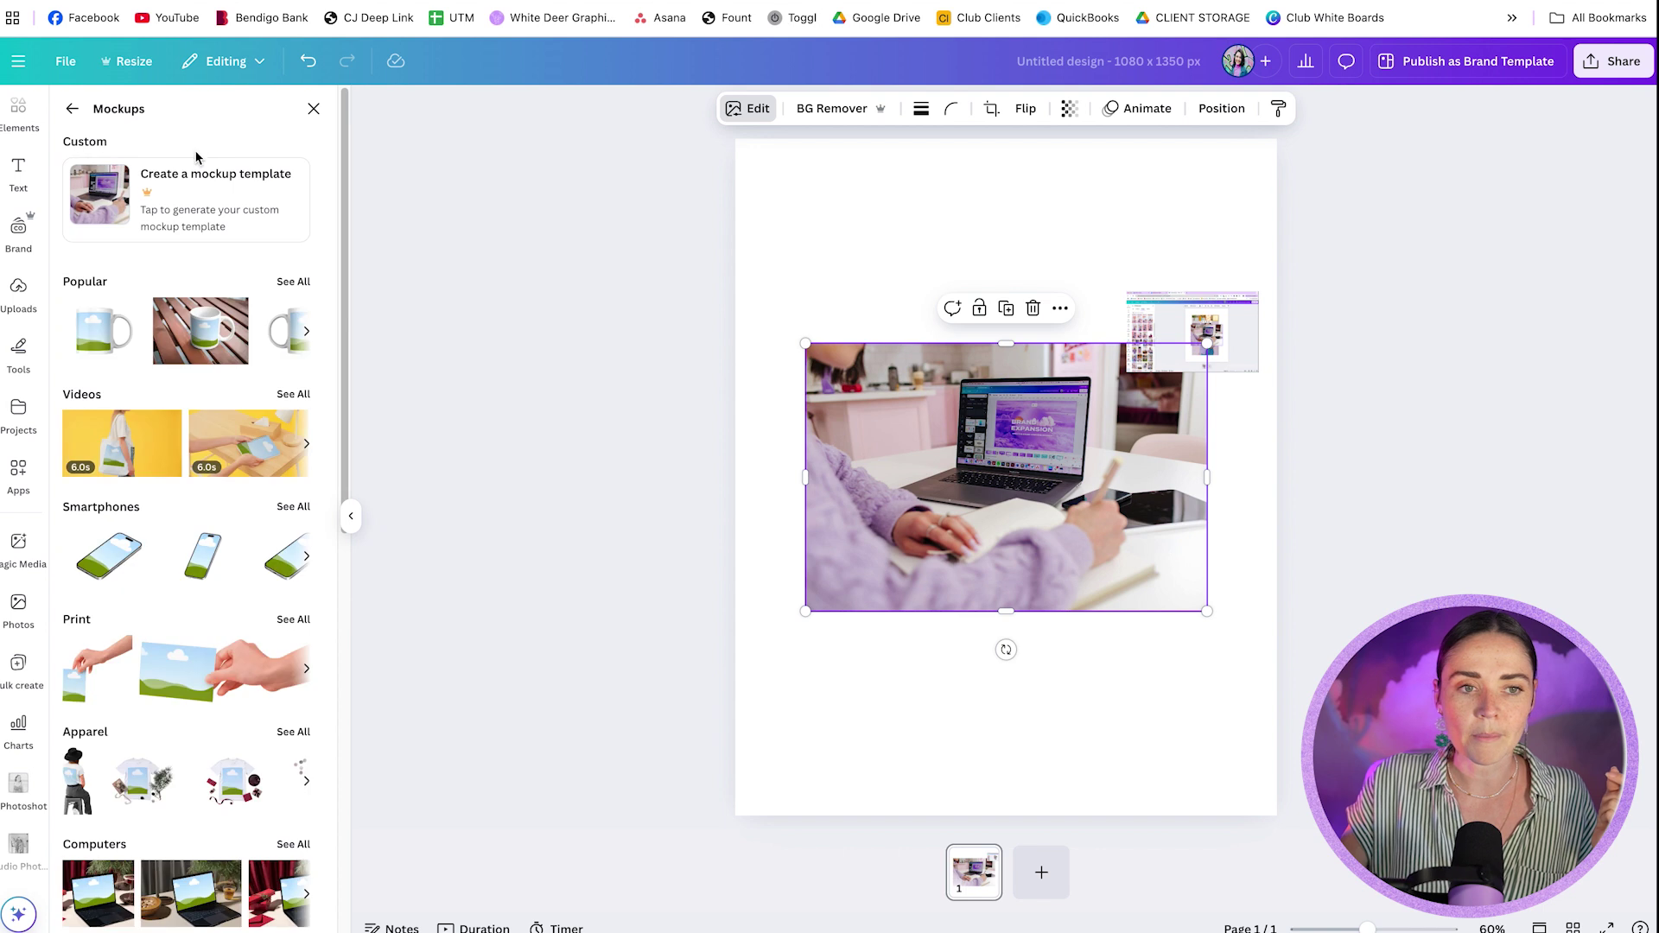
left_click(177, 204)
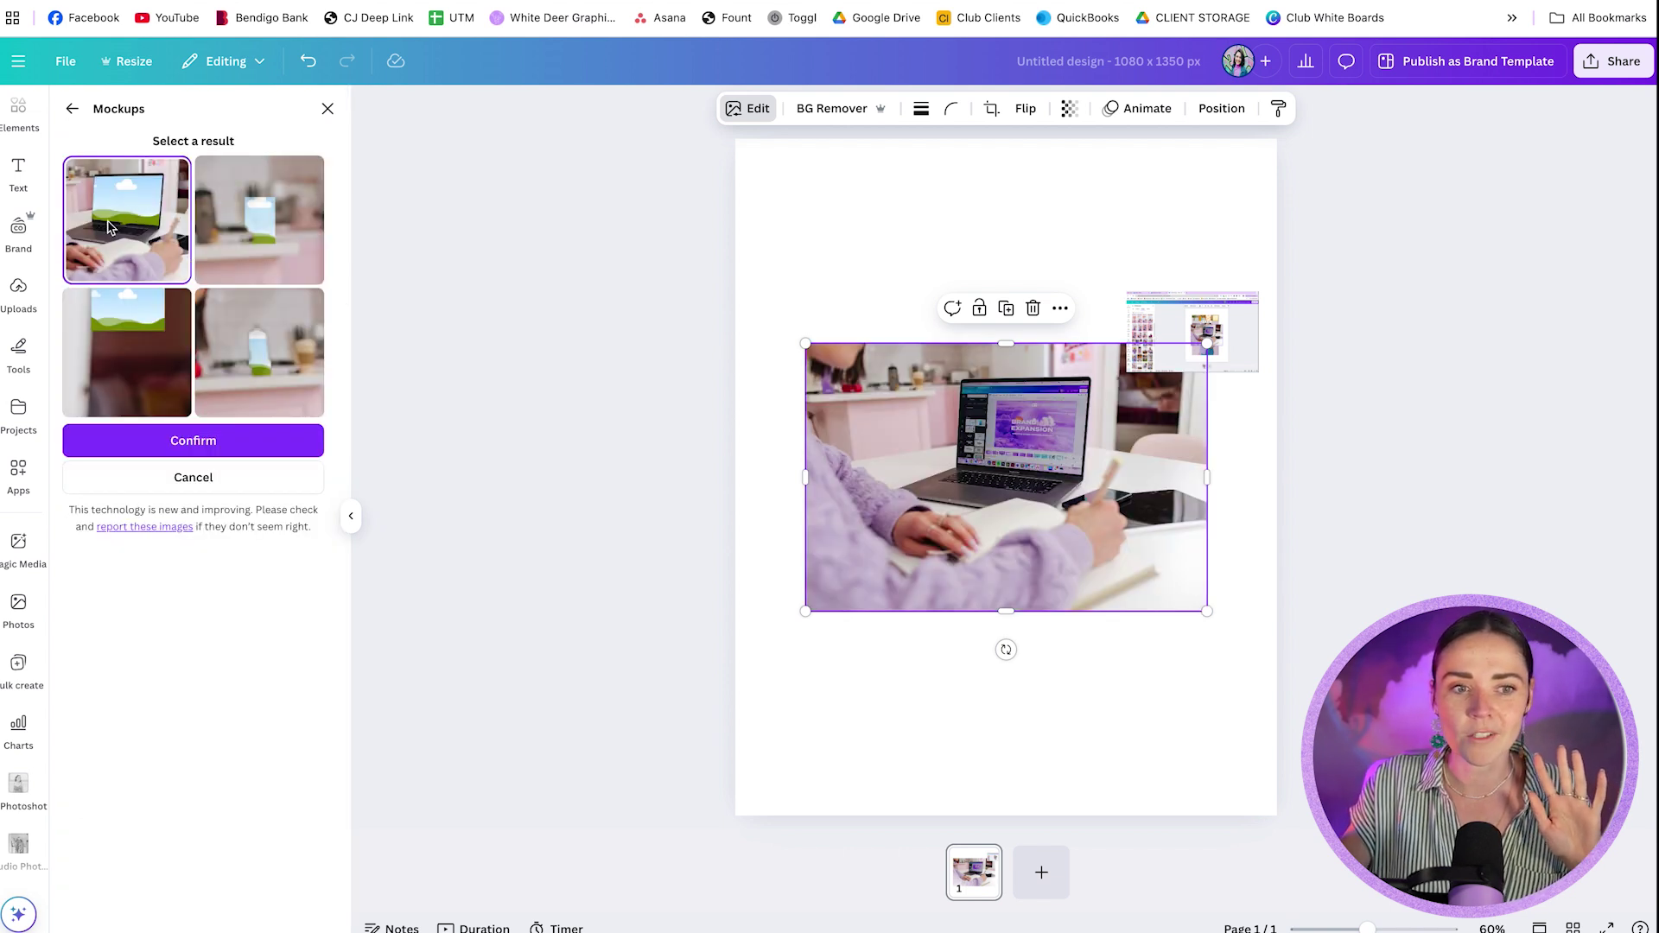
left_click(160, 436)
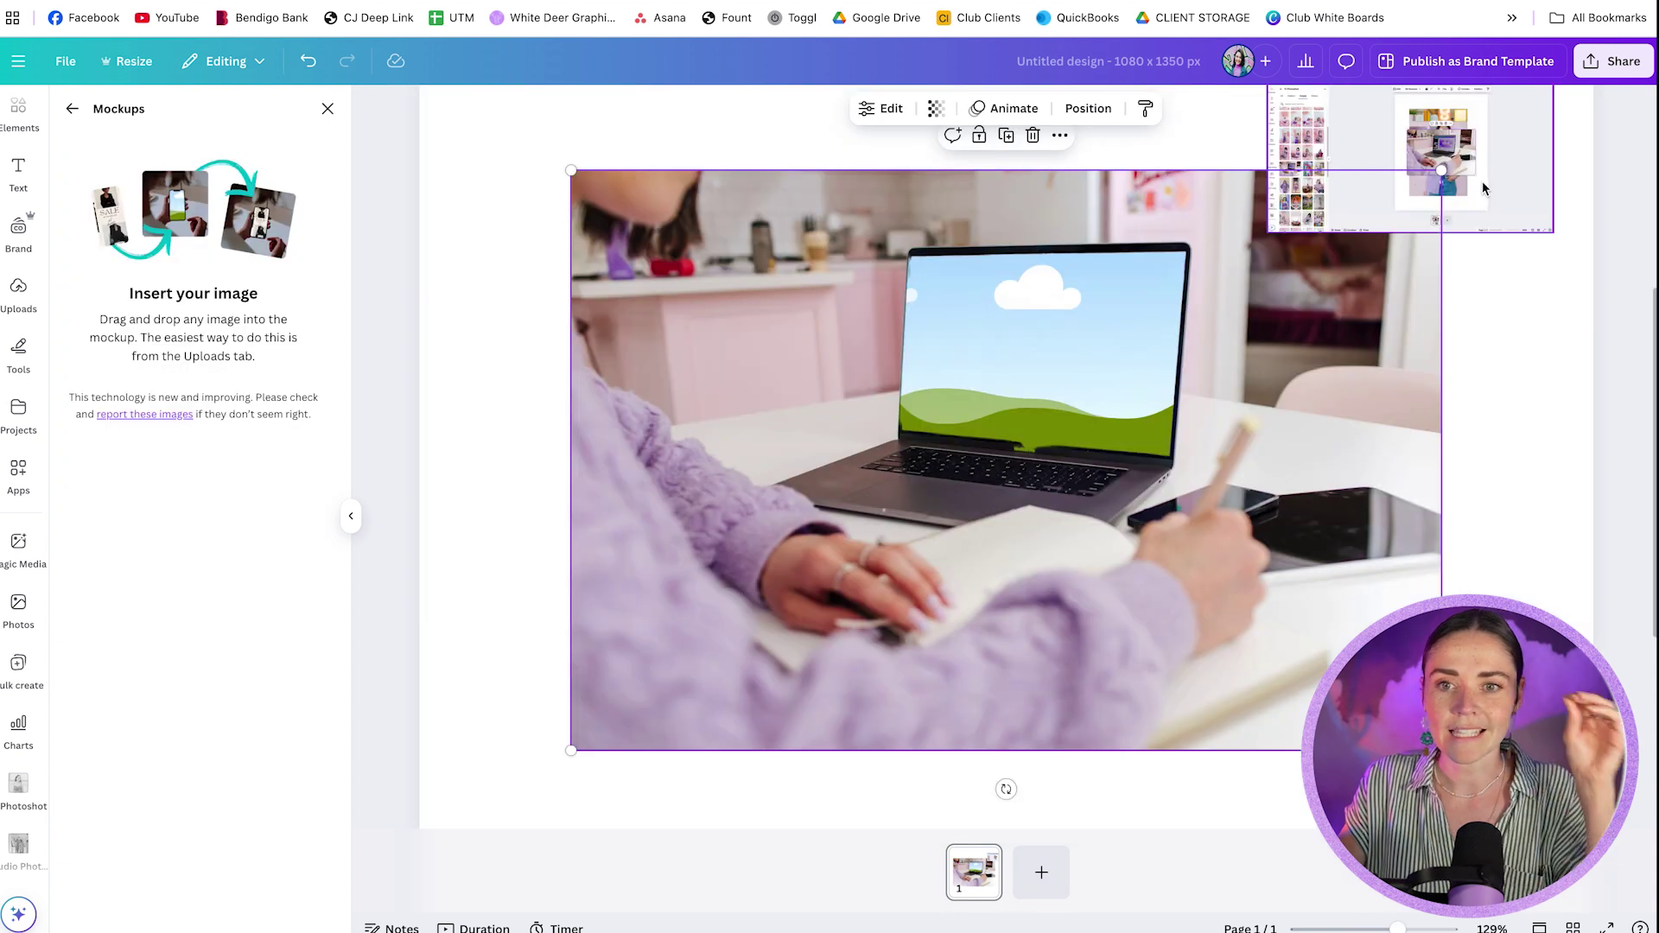
Insert the editor screenshot into the laptop screen of the desk photo mockup
left_click_drag(1486, 177, 1069, 381)
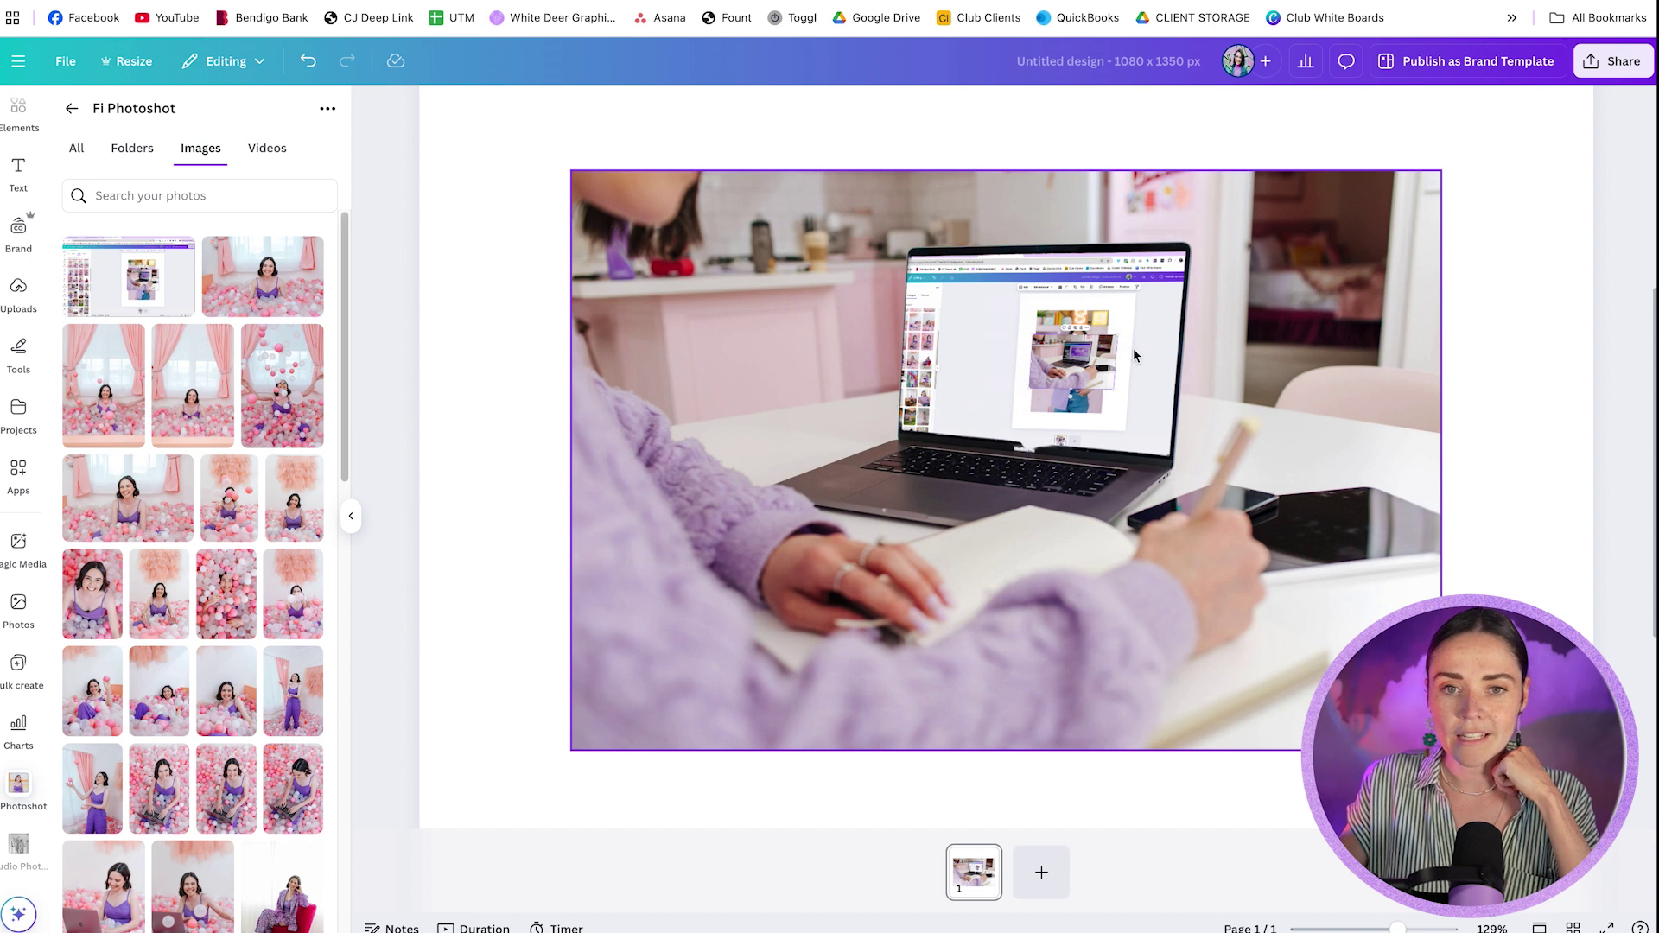
key("super+alt+0")
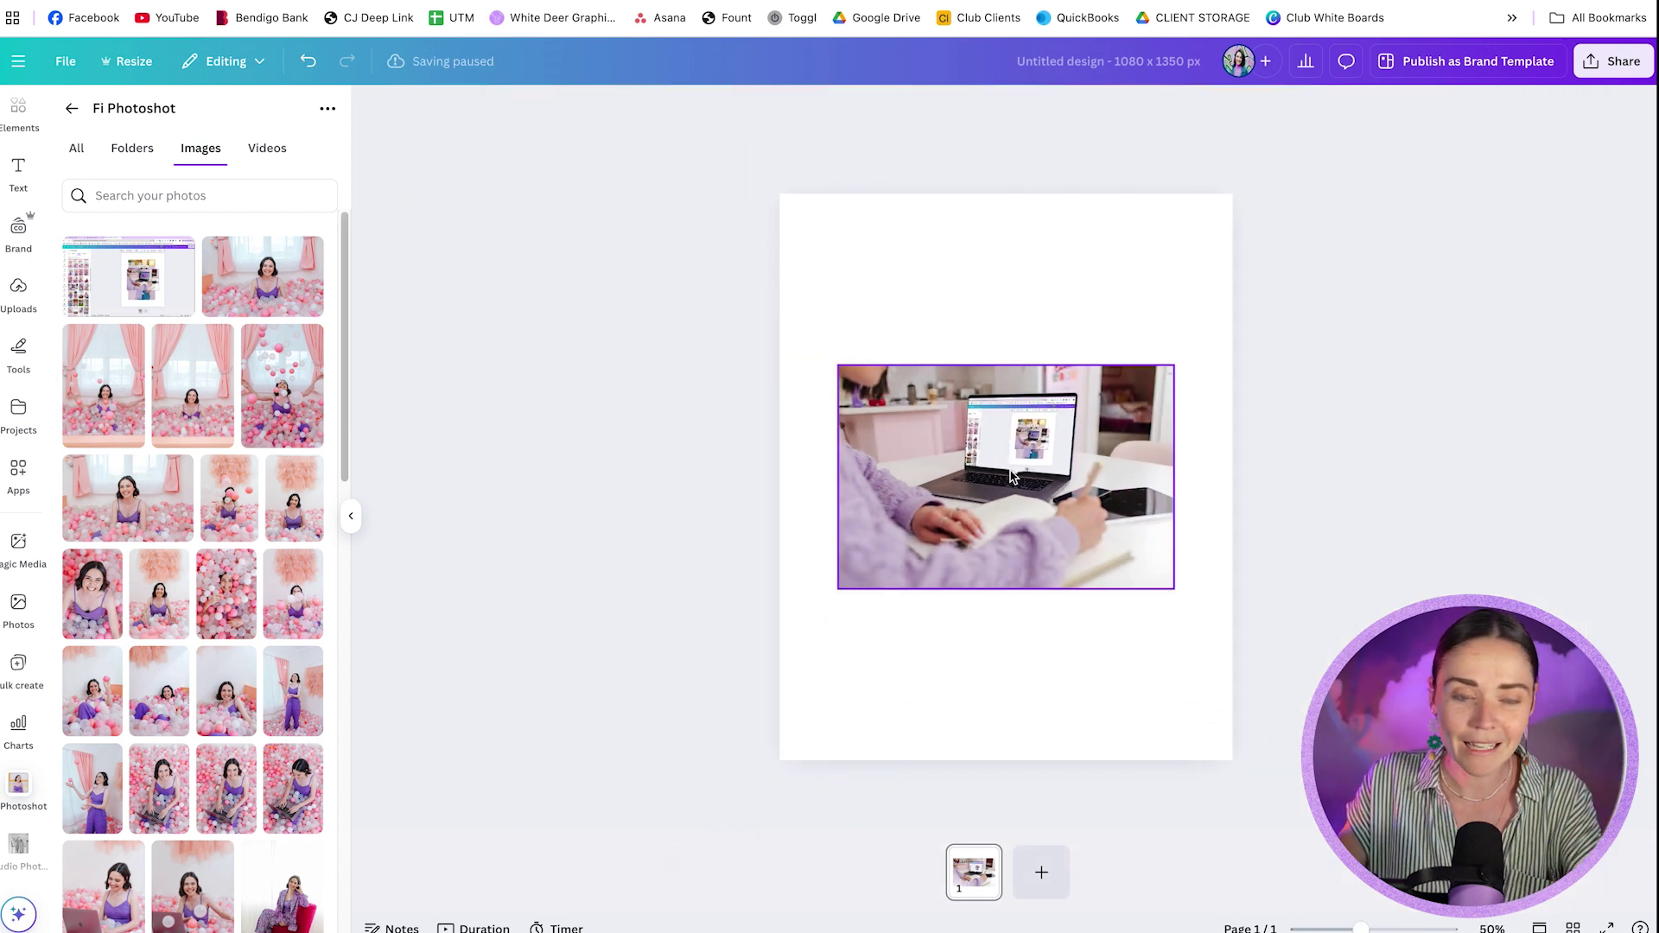
Inspect up close how the inserted editor screenshot fits the laptop screen in the desk photo mockup
scroll(1011, 475, "up", 5, "ctrl")
scroll(1037, 504, "up", 3)
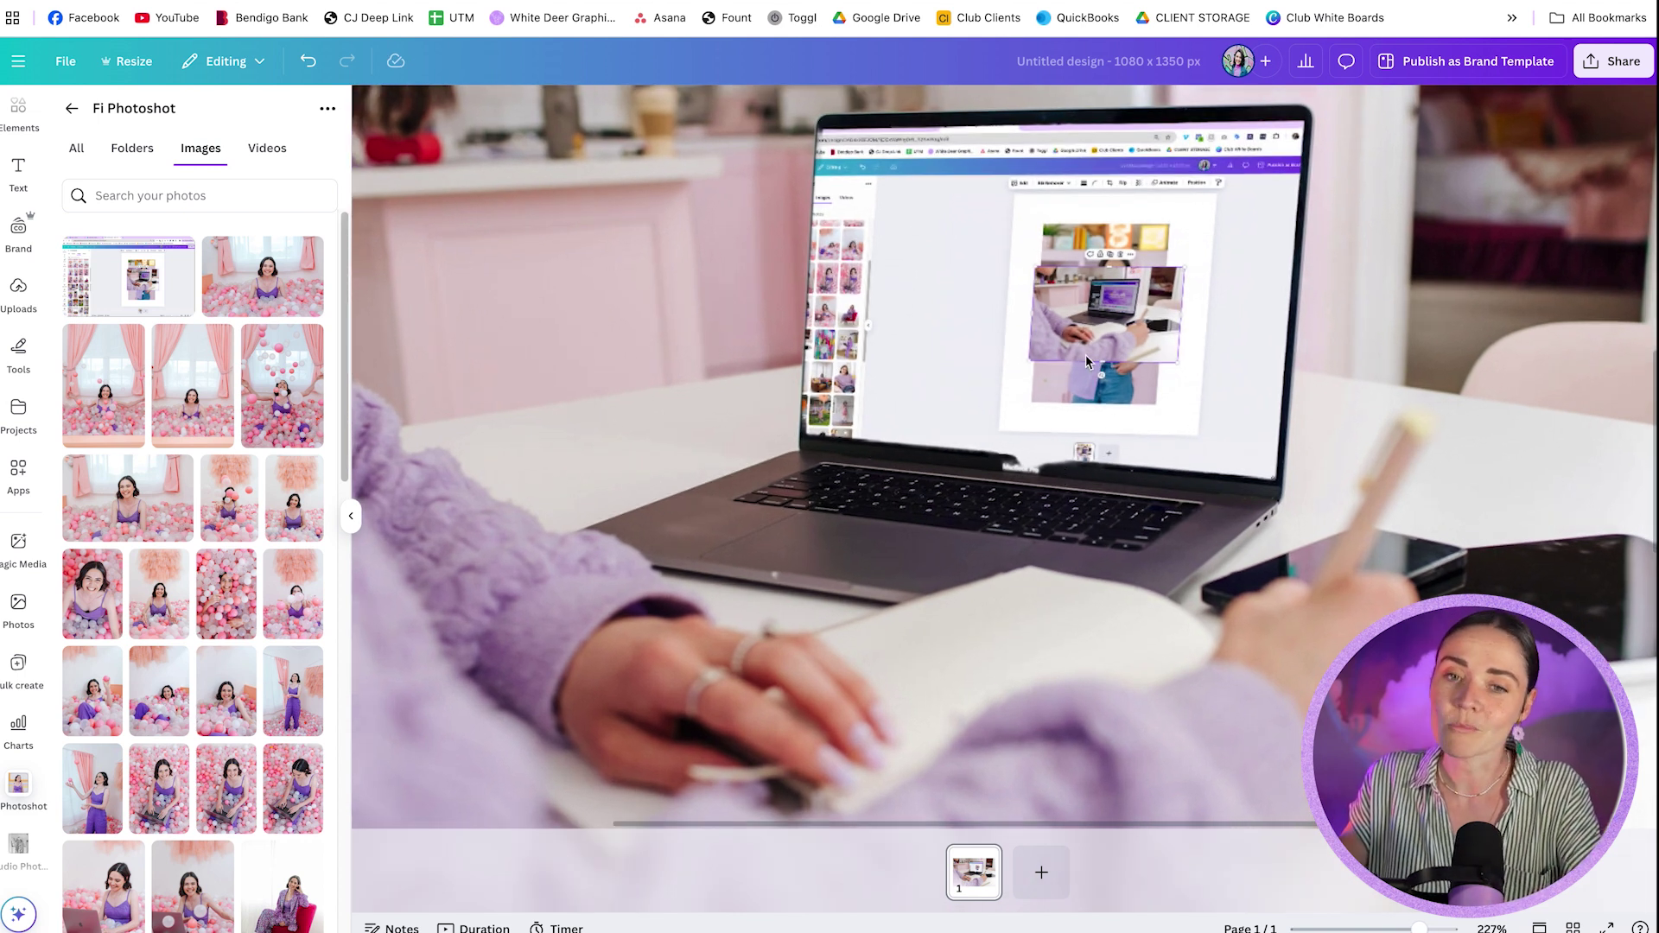
scroll(1059, 351, "down", 5)
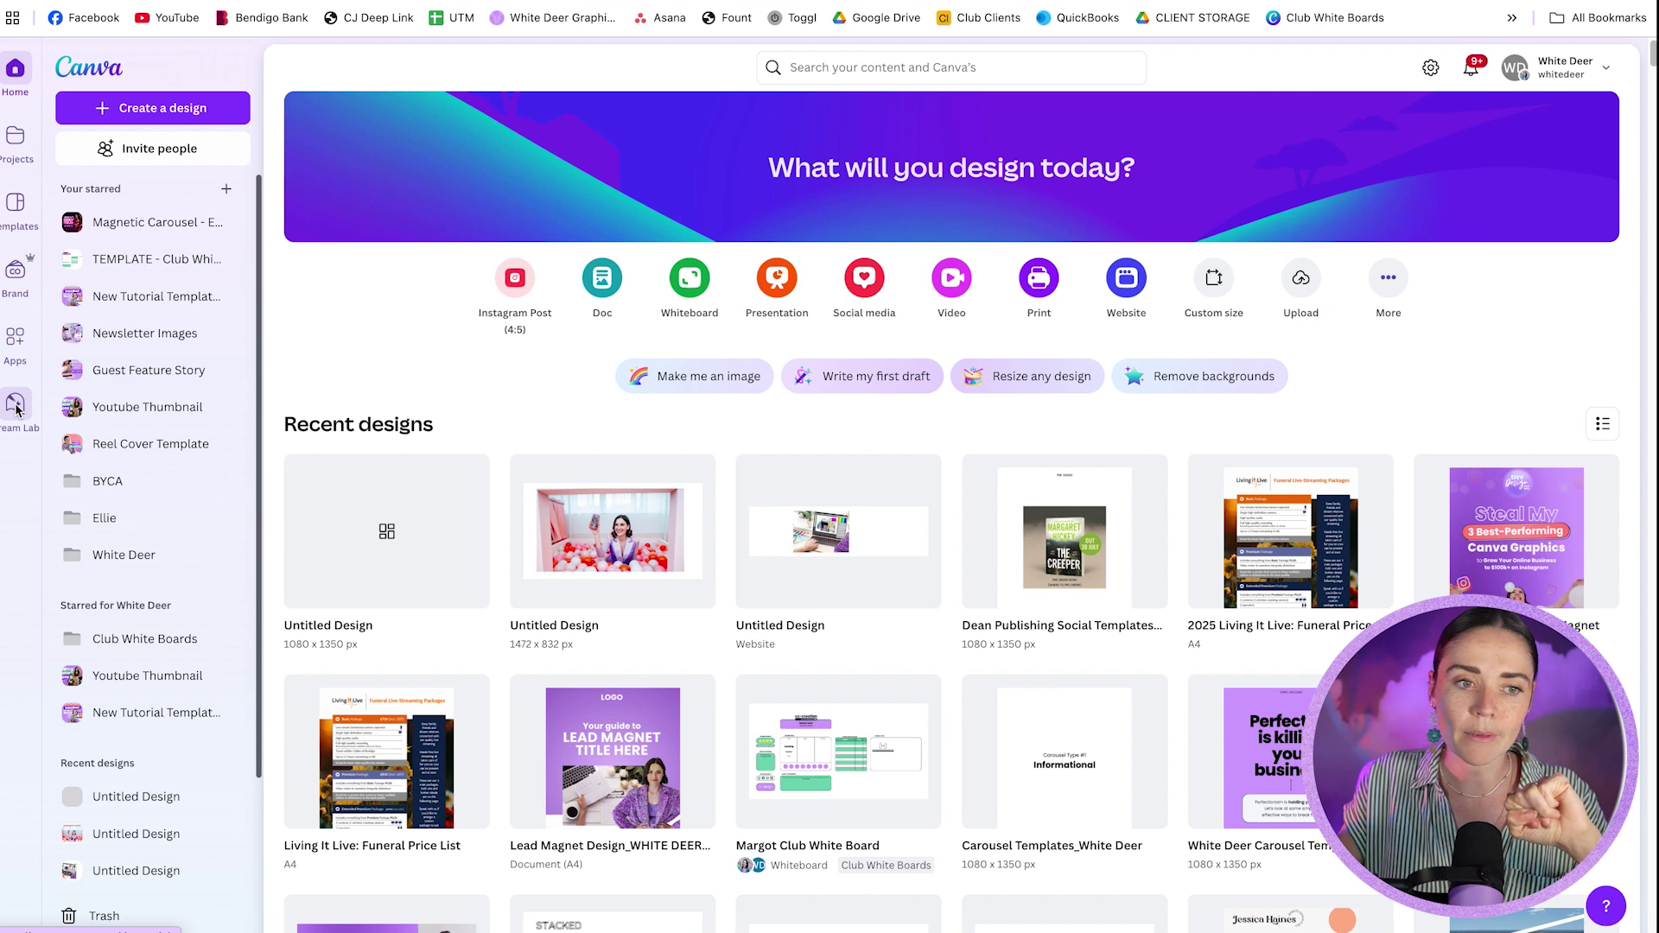
Generate Dream Lab images from "looking over shoulder a dog at a phone in a photorealistic way" and open the third result for editing
left_click(16, 407)
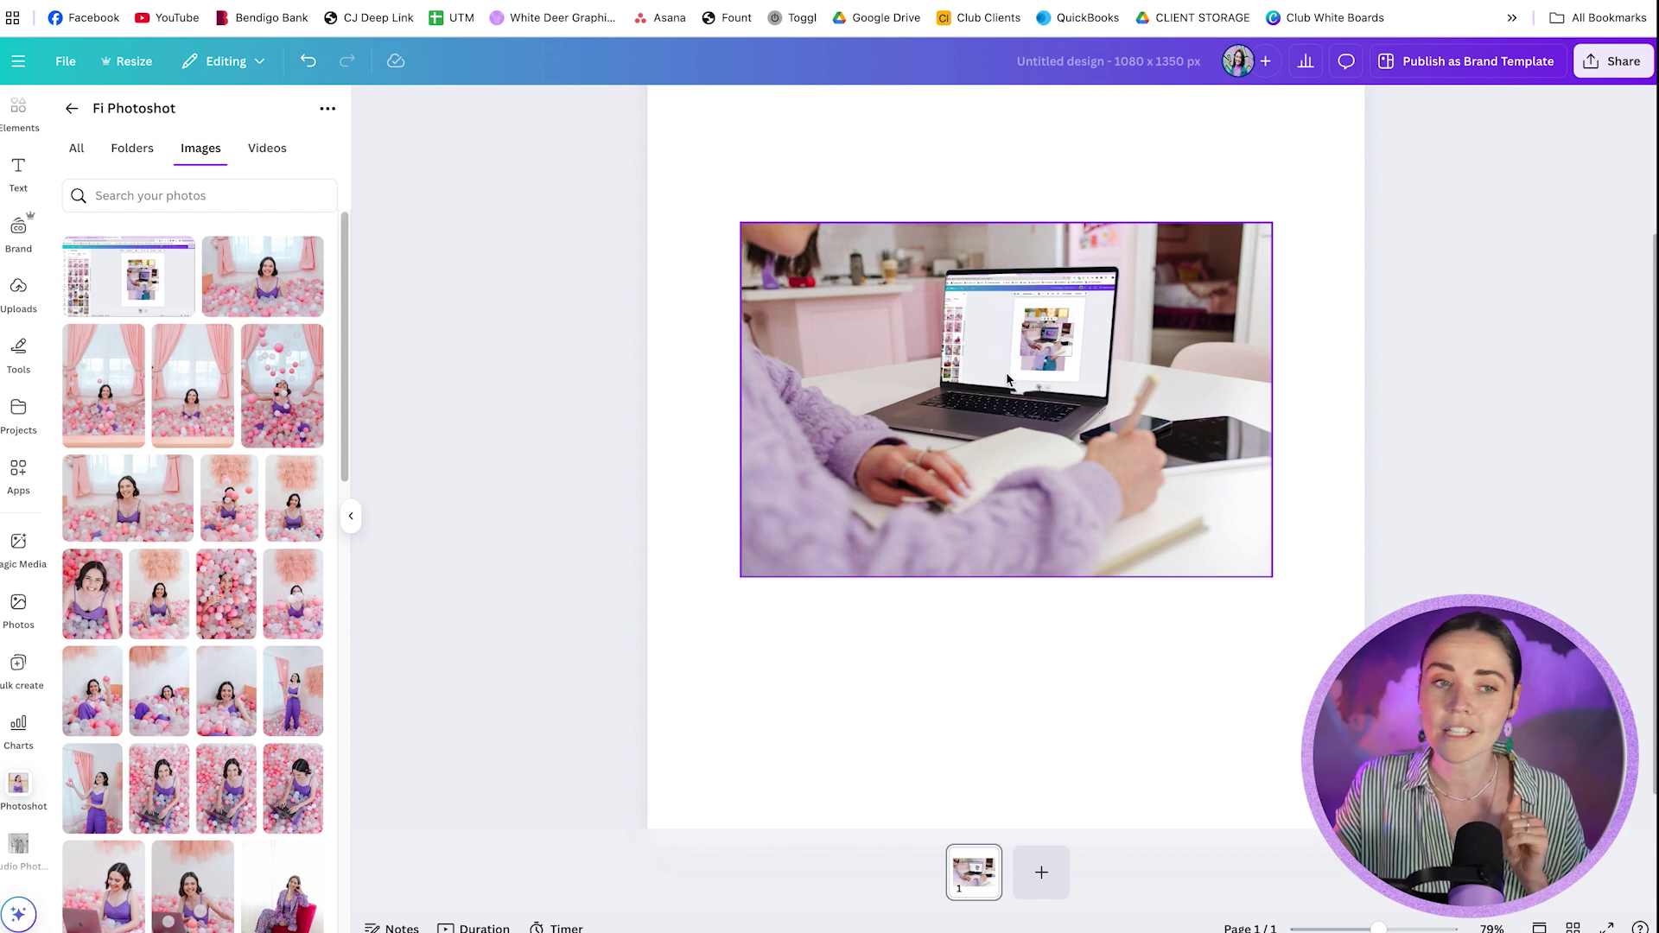
left_click(1008, 378)
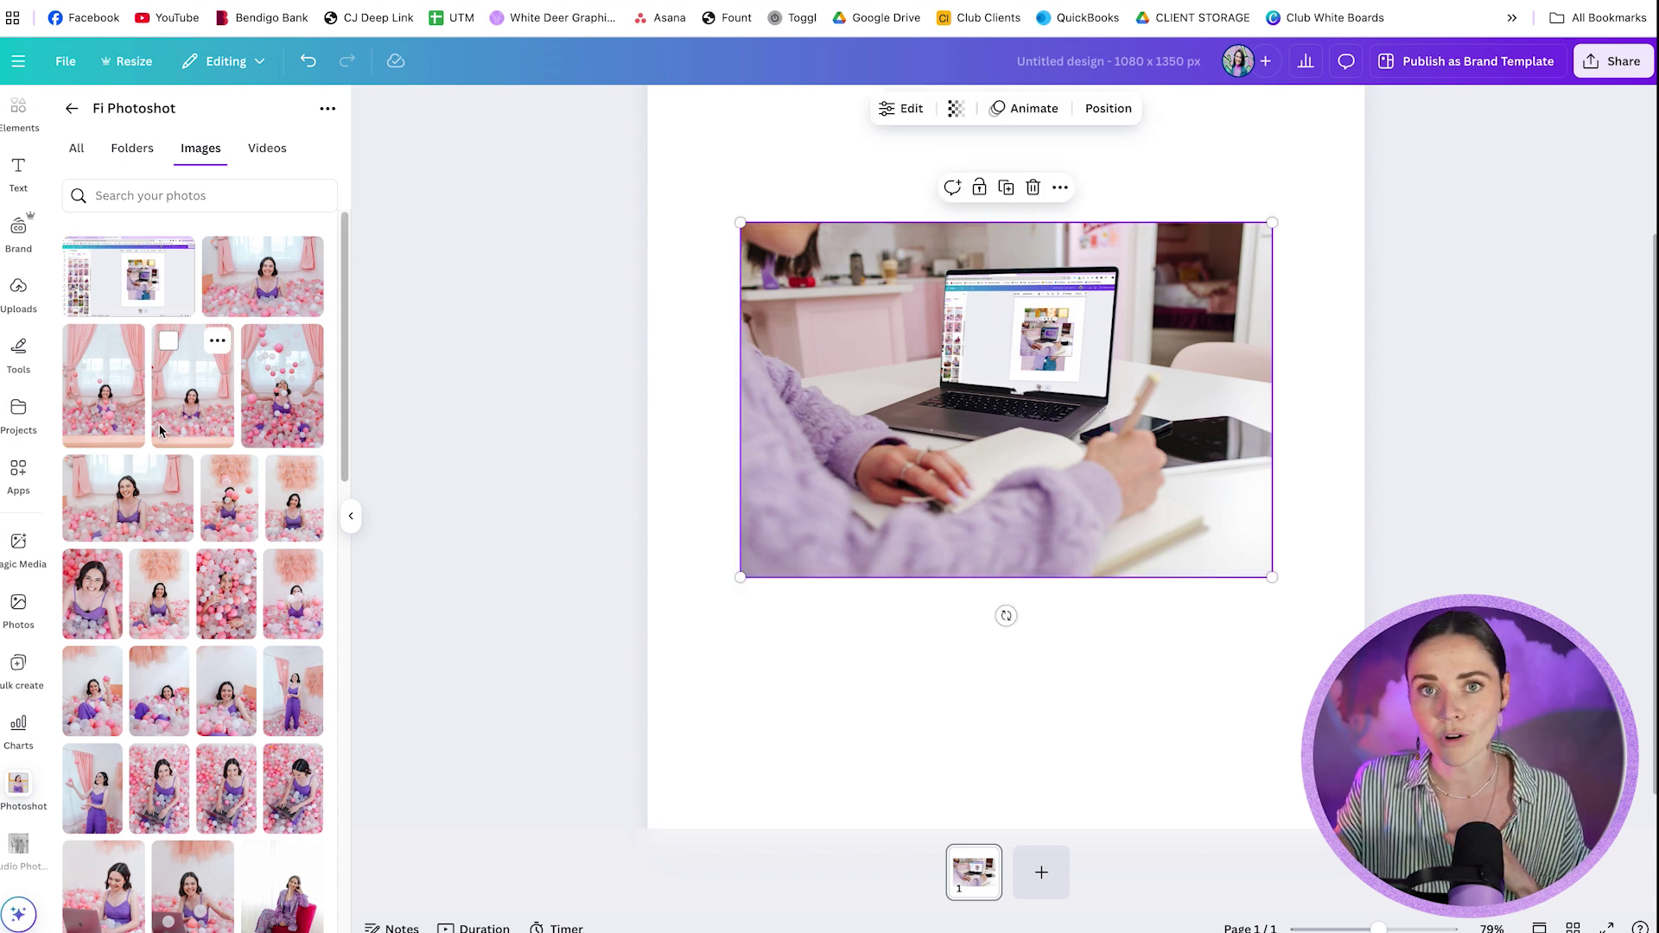
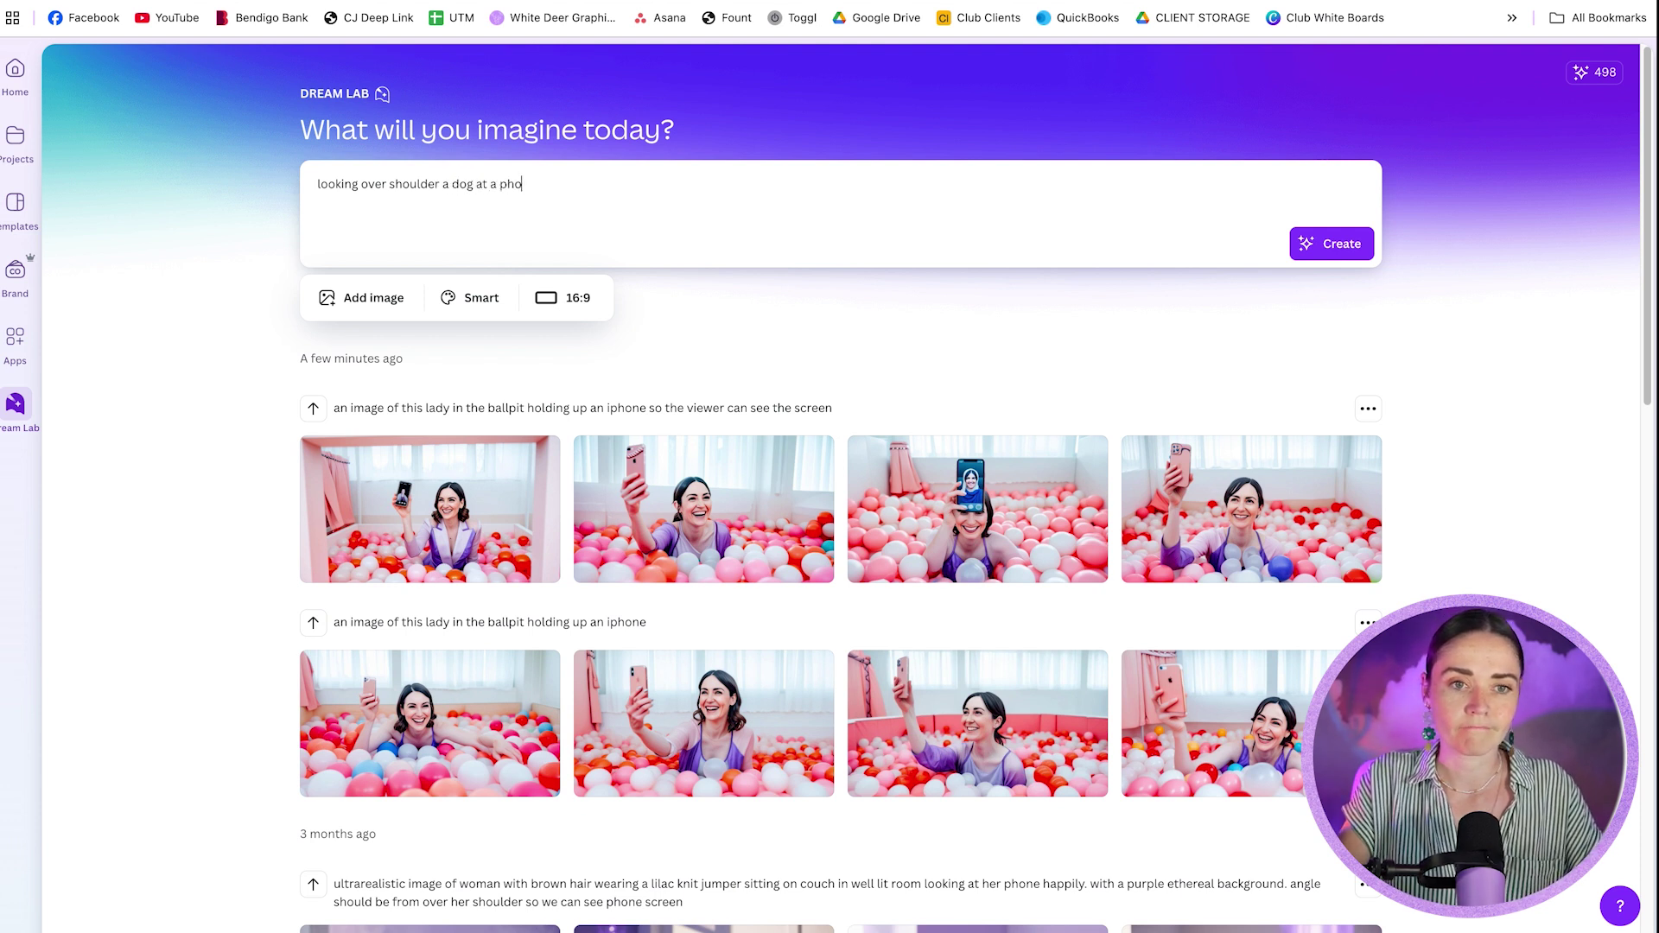
type("otorealistic way")
key("Return")
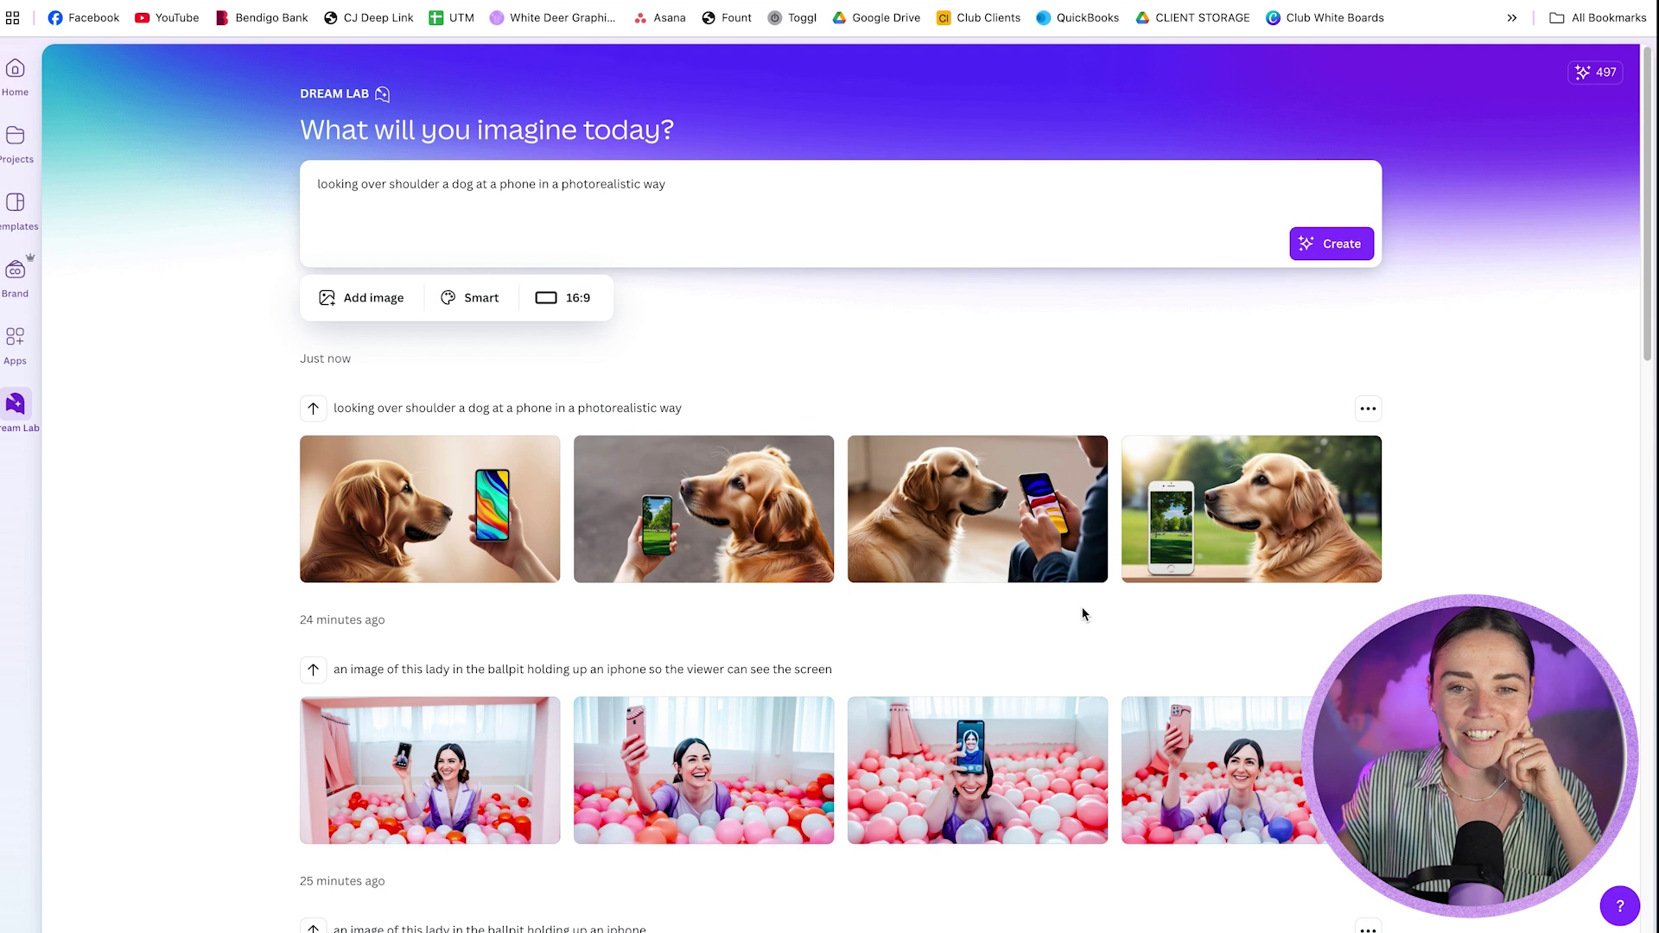
mouse_move(1043, 503)
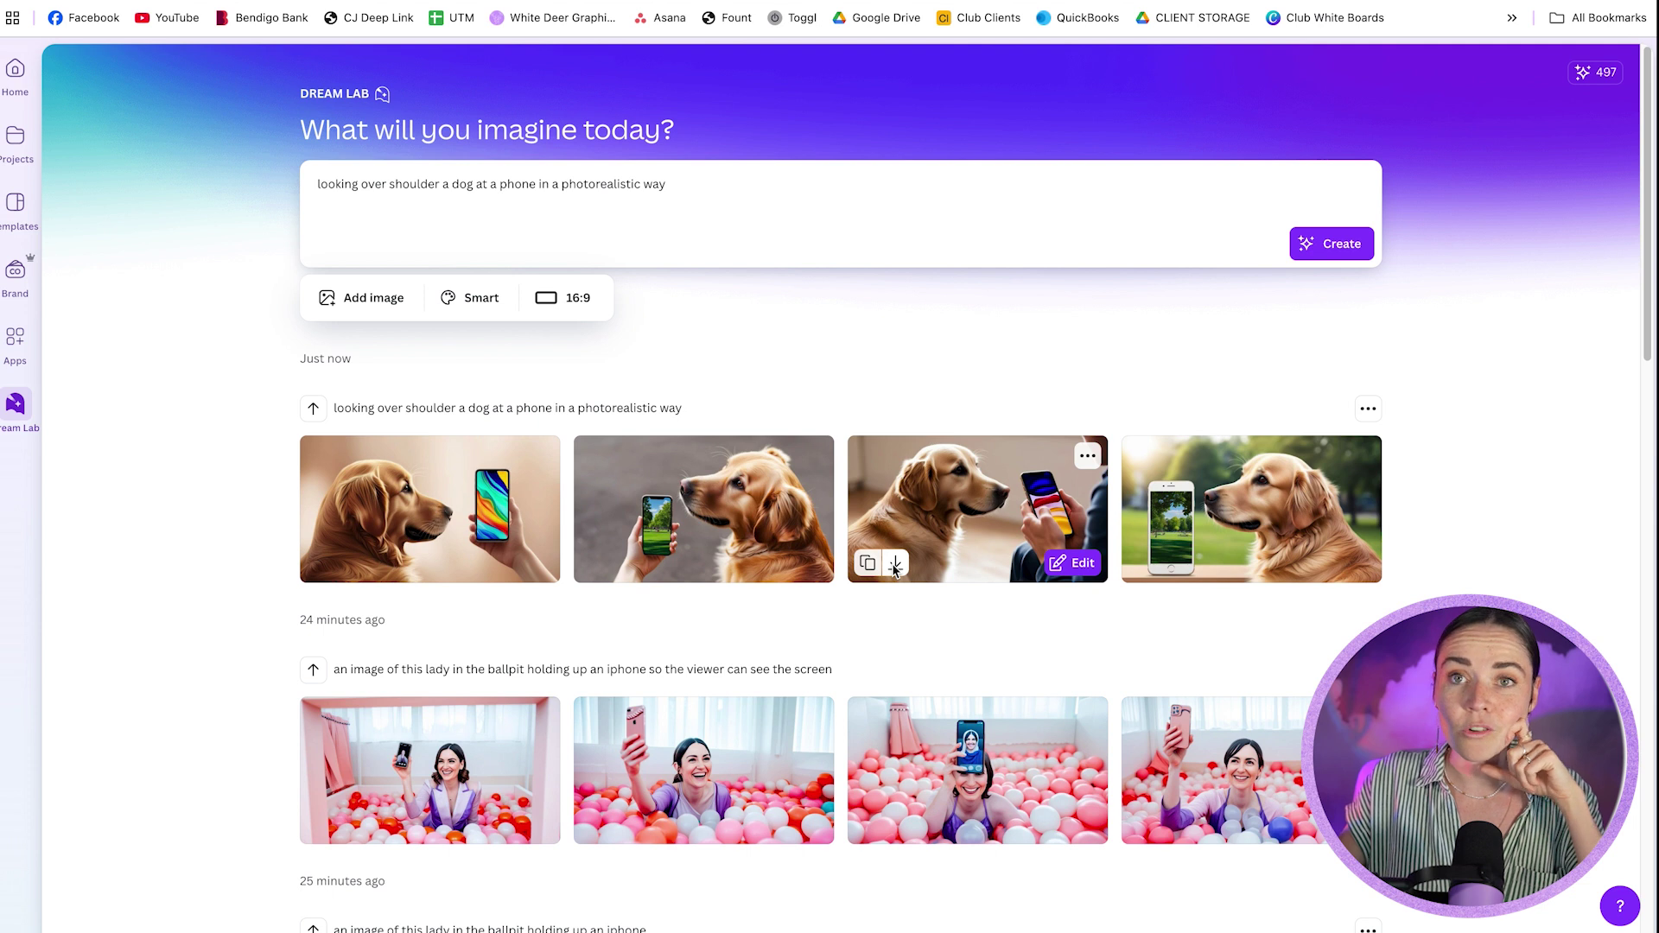
left_click(1076, 566)
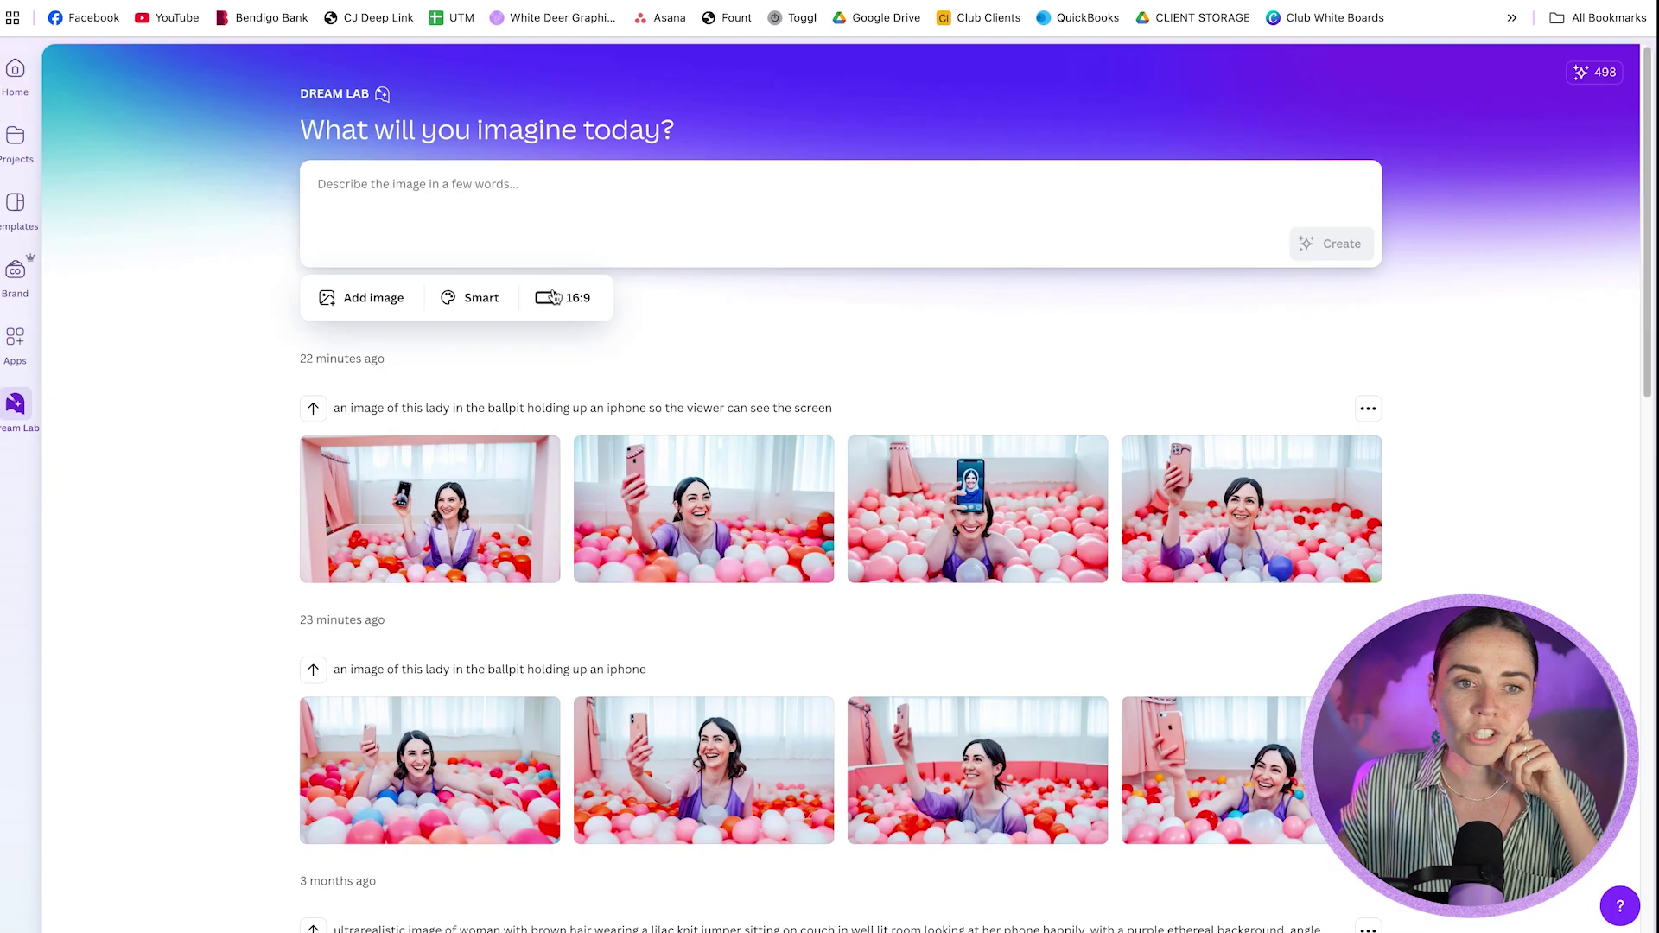
Review the aspect ratios and image styles that Dream Lab offers
left_click(574, 302)
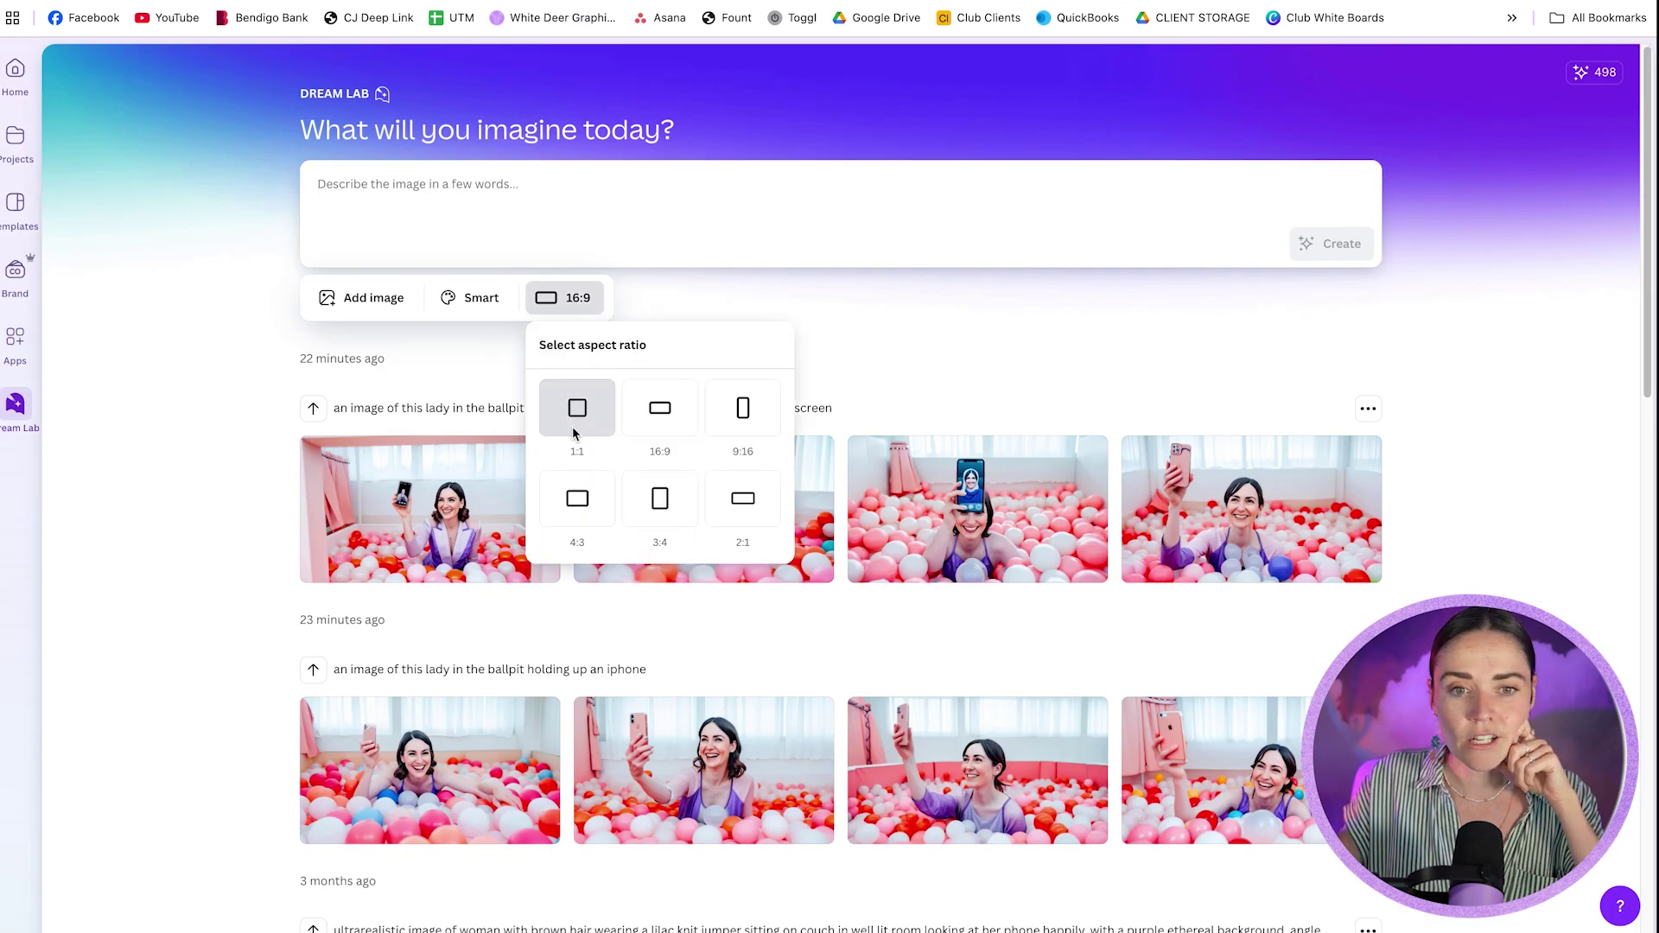
left_click(474, 298)
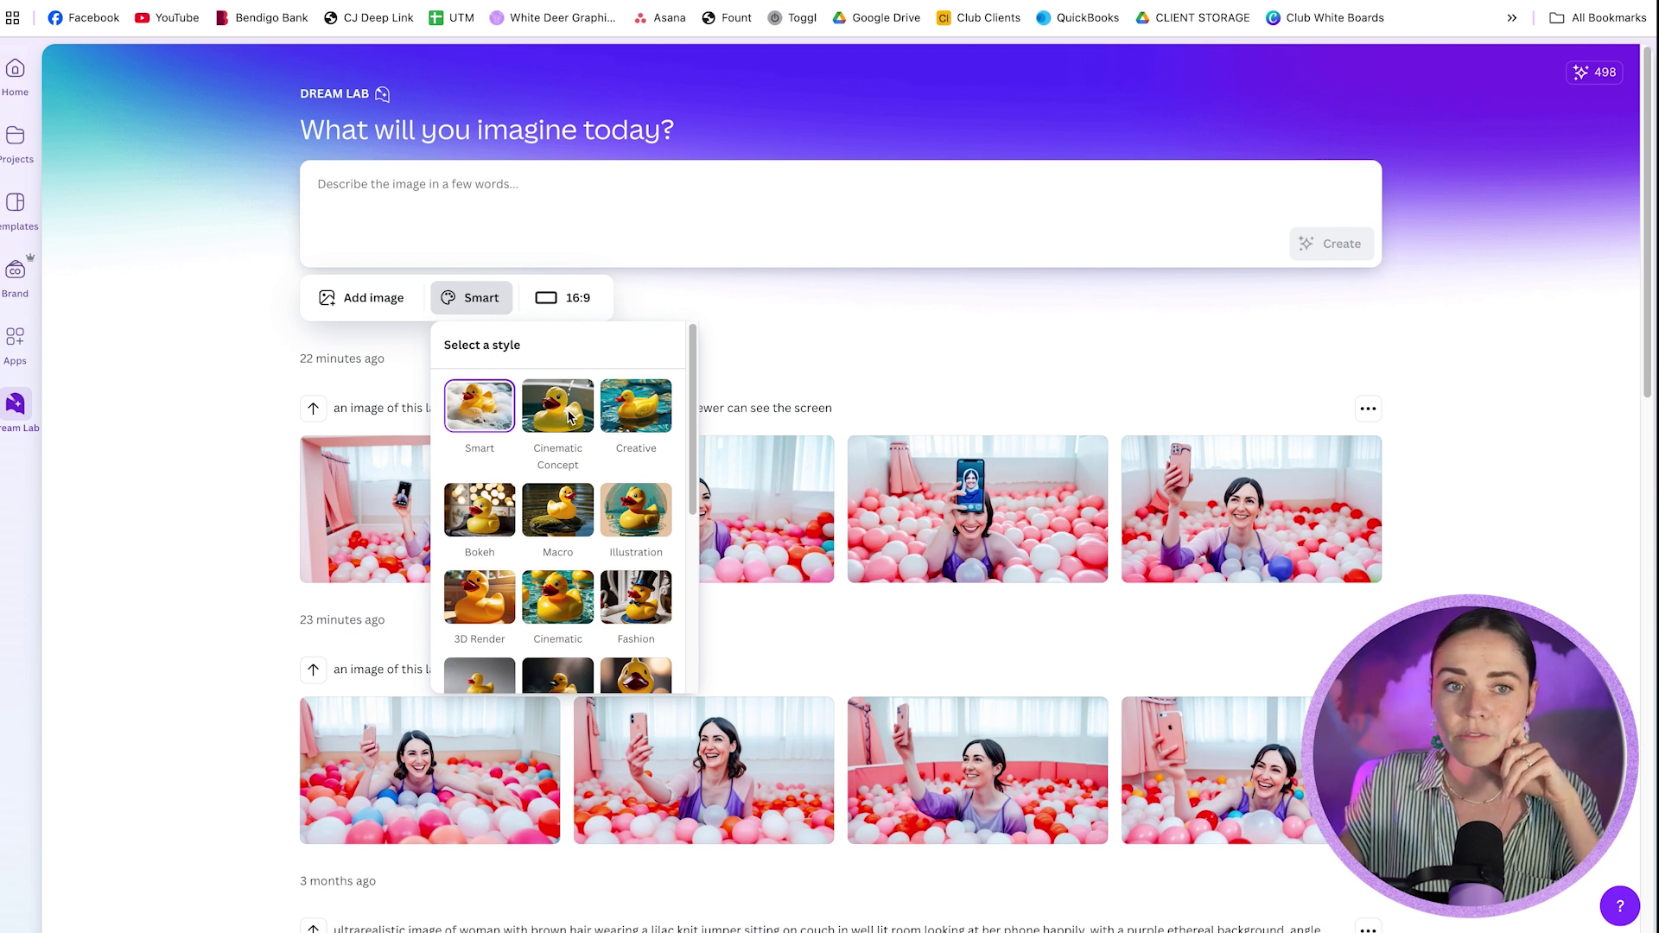
scroll(560, 432, "down", 5)
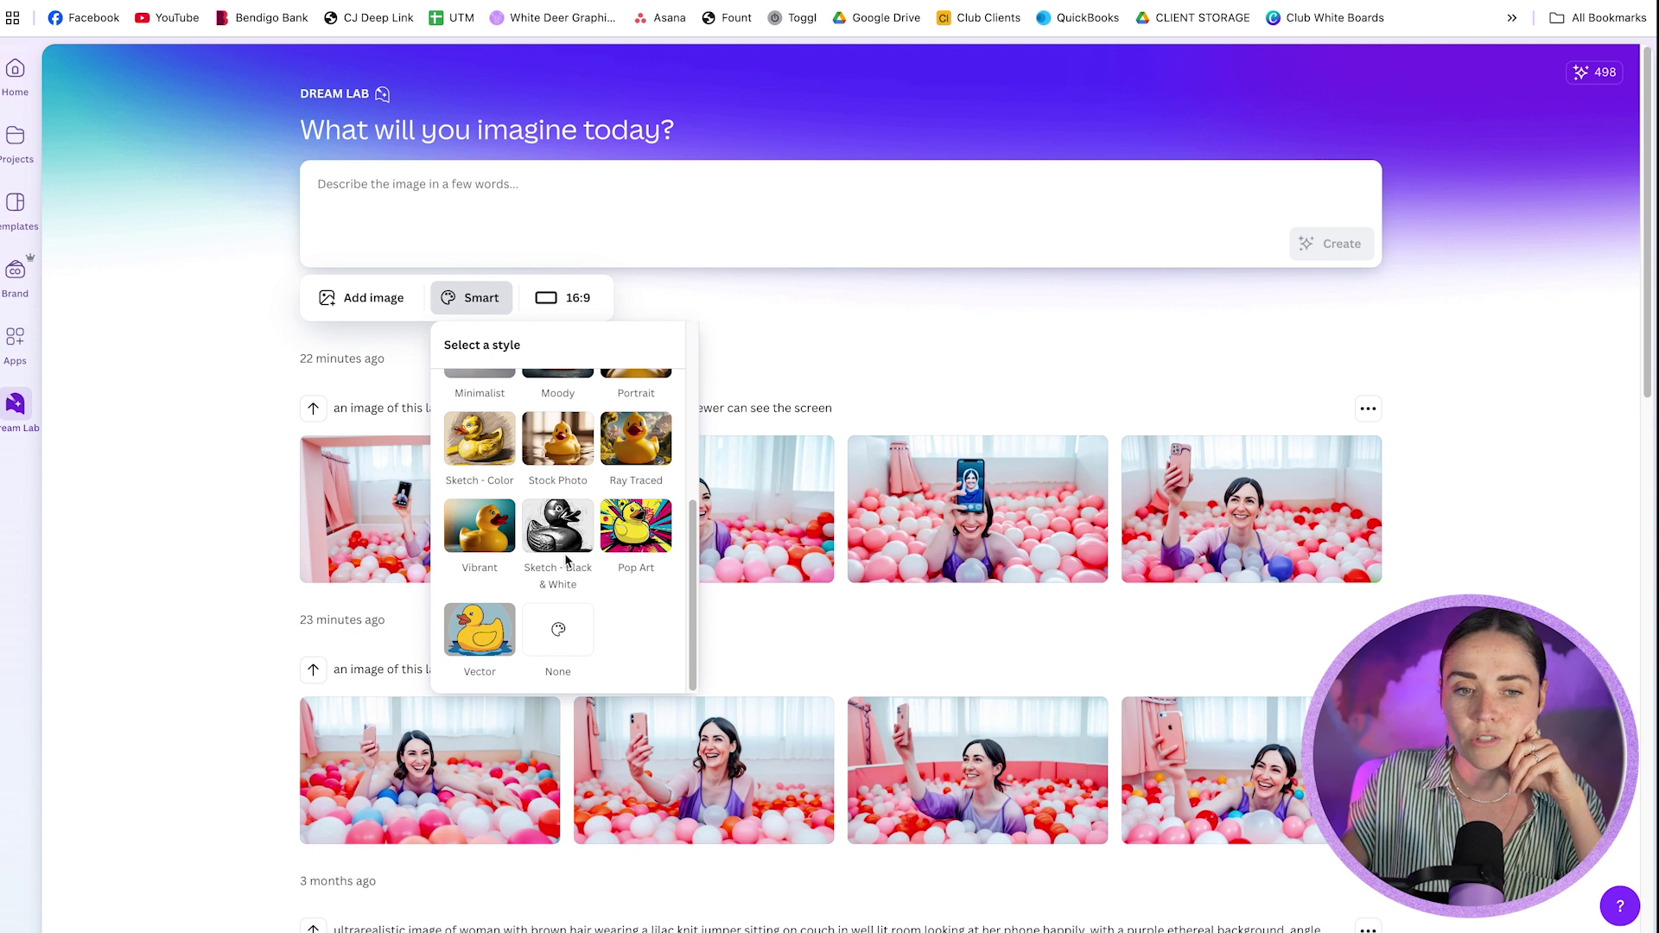
scroll(572, 563, "up", 5)
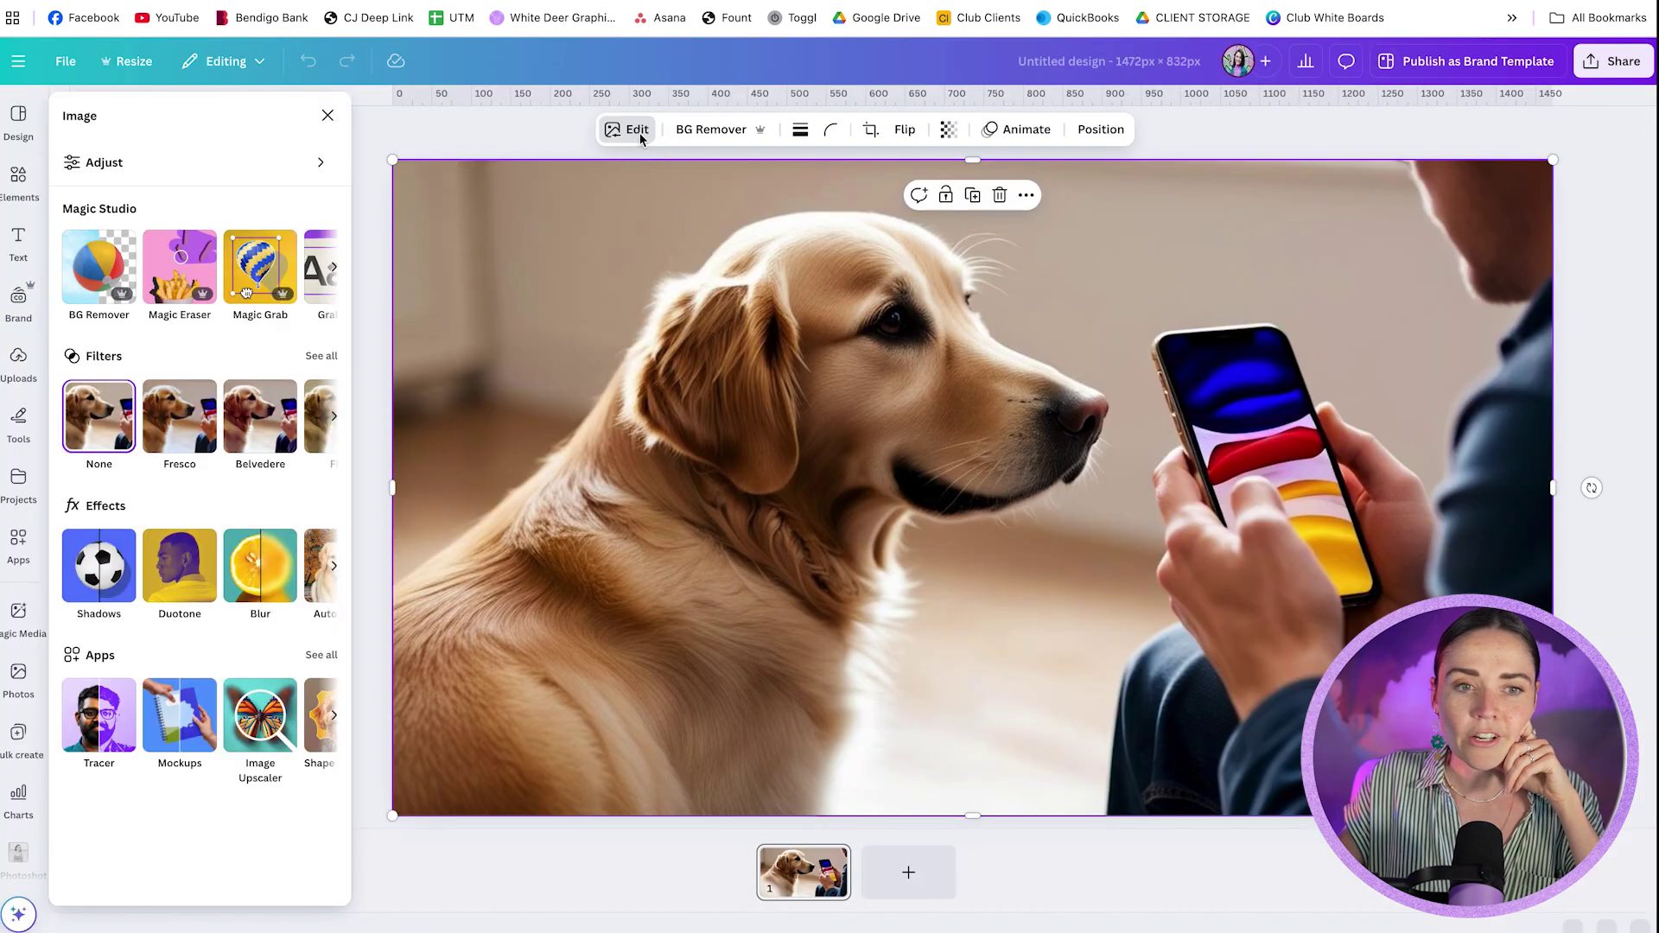
Generate a custom mockup template from the dog photo, using the first result, which covers the phone screen
left_click(180, 743)
left_click(223, 193)
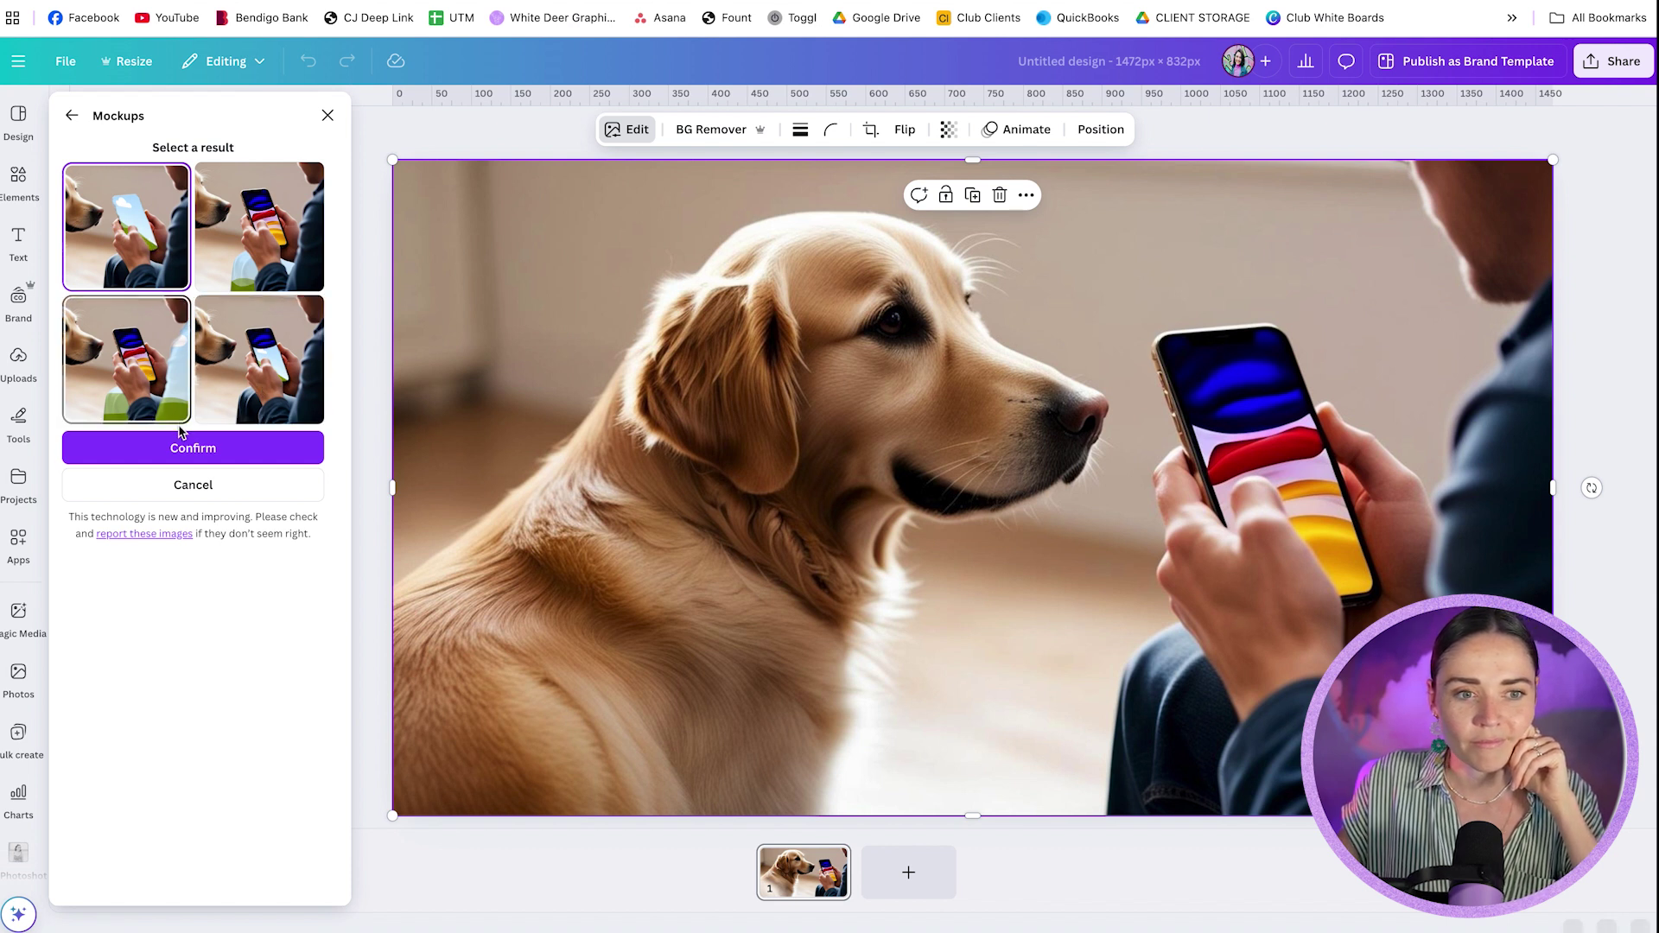
left_click(193, 450)
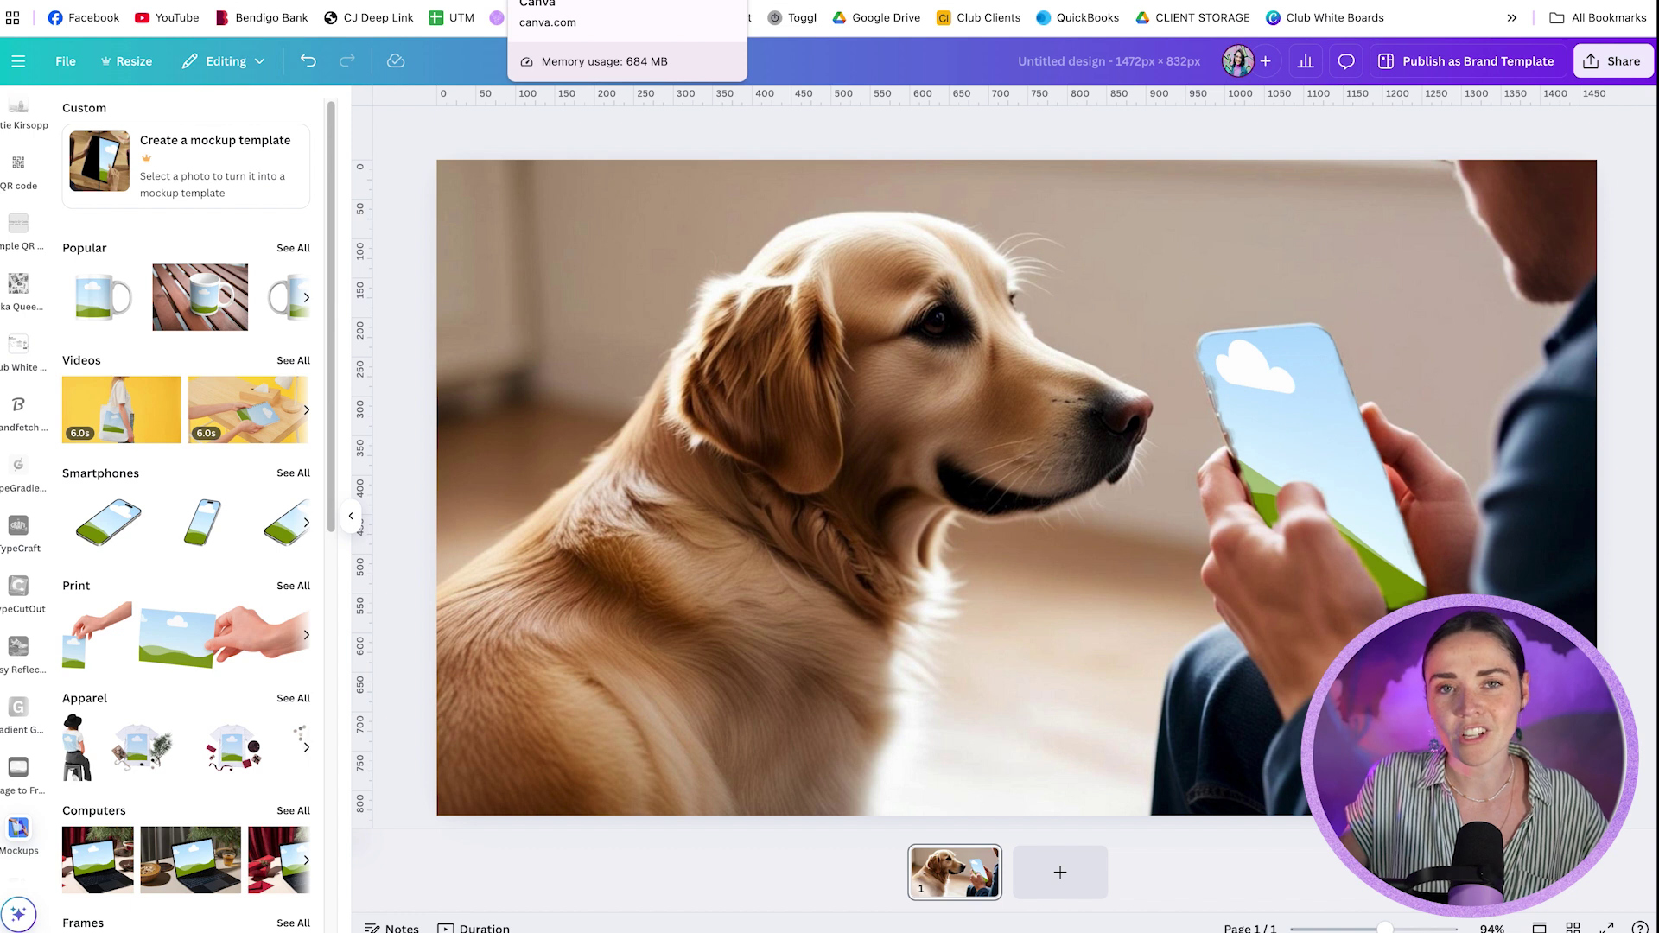
Add a blank second page and search the photo elements for "lady on laptop"
left_click(1060, 872)
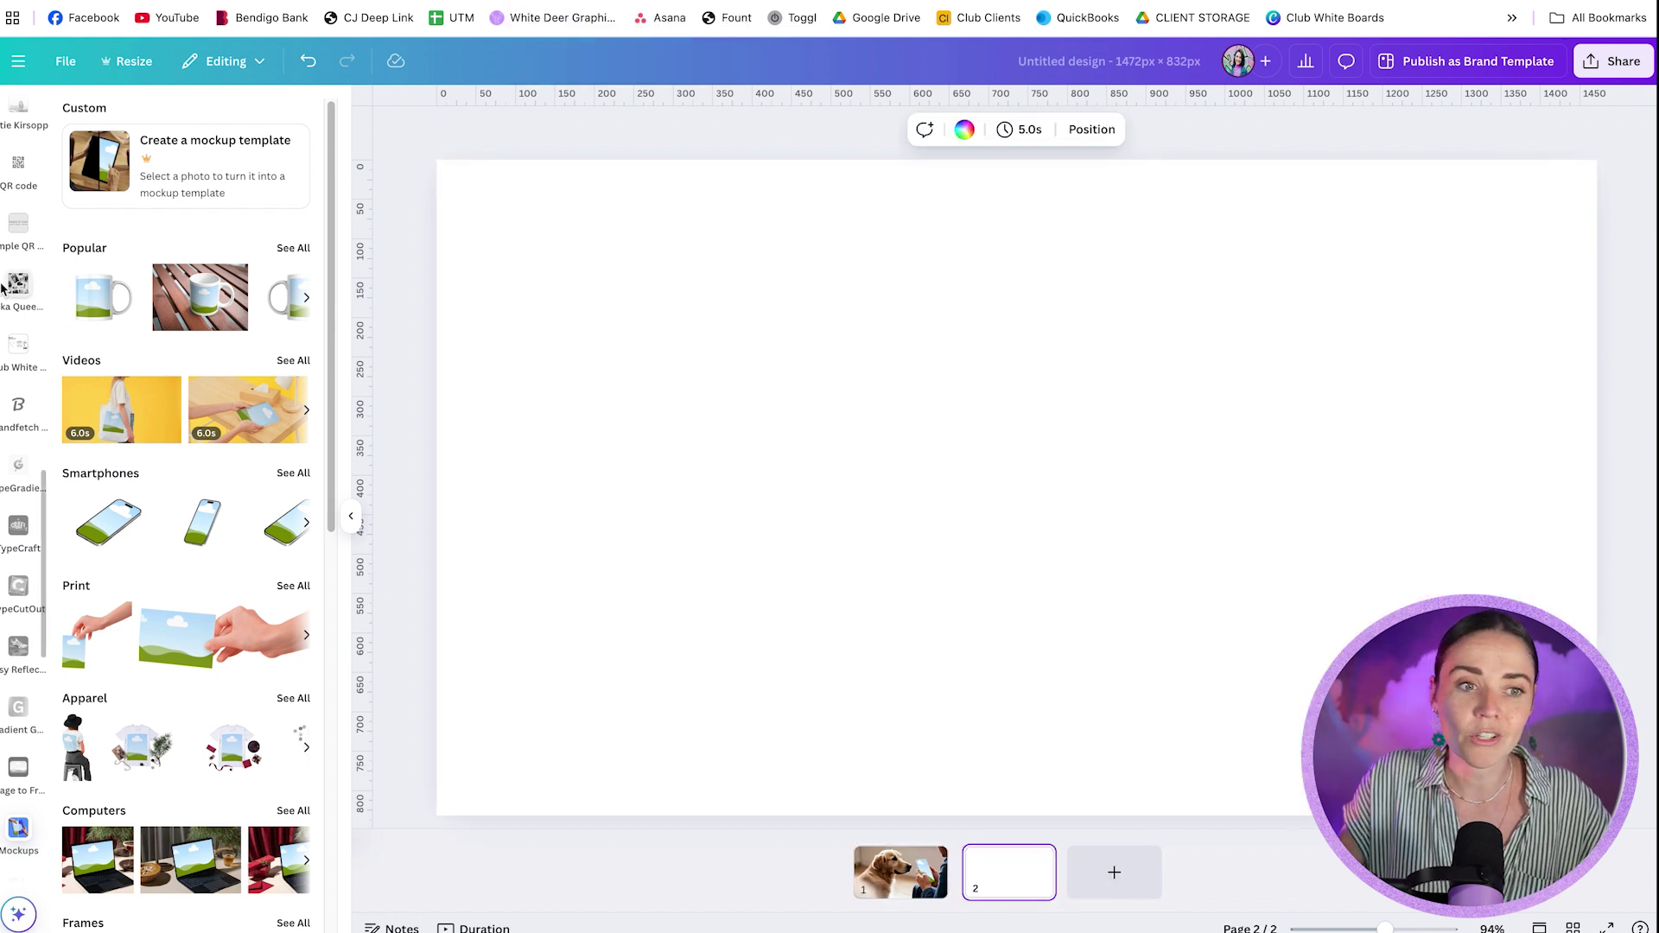
scroll(18, 242, "up", 5)
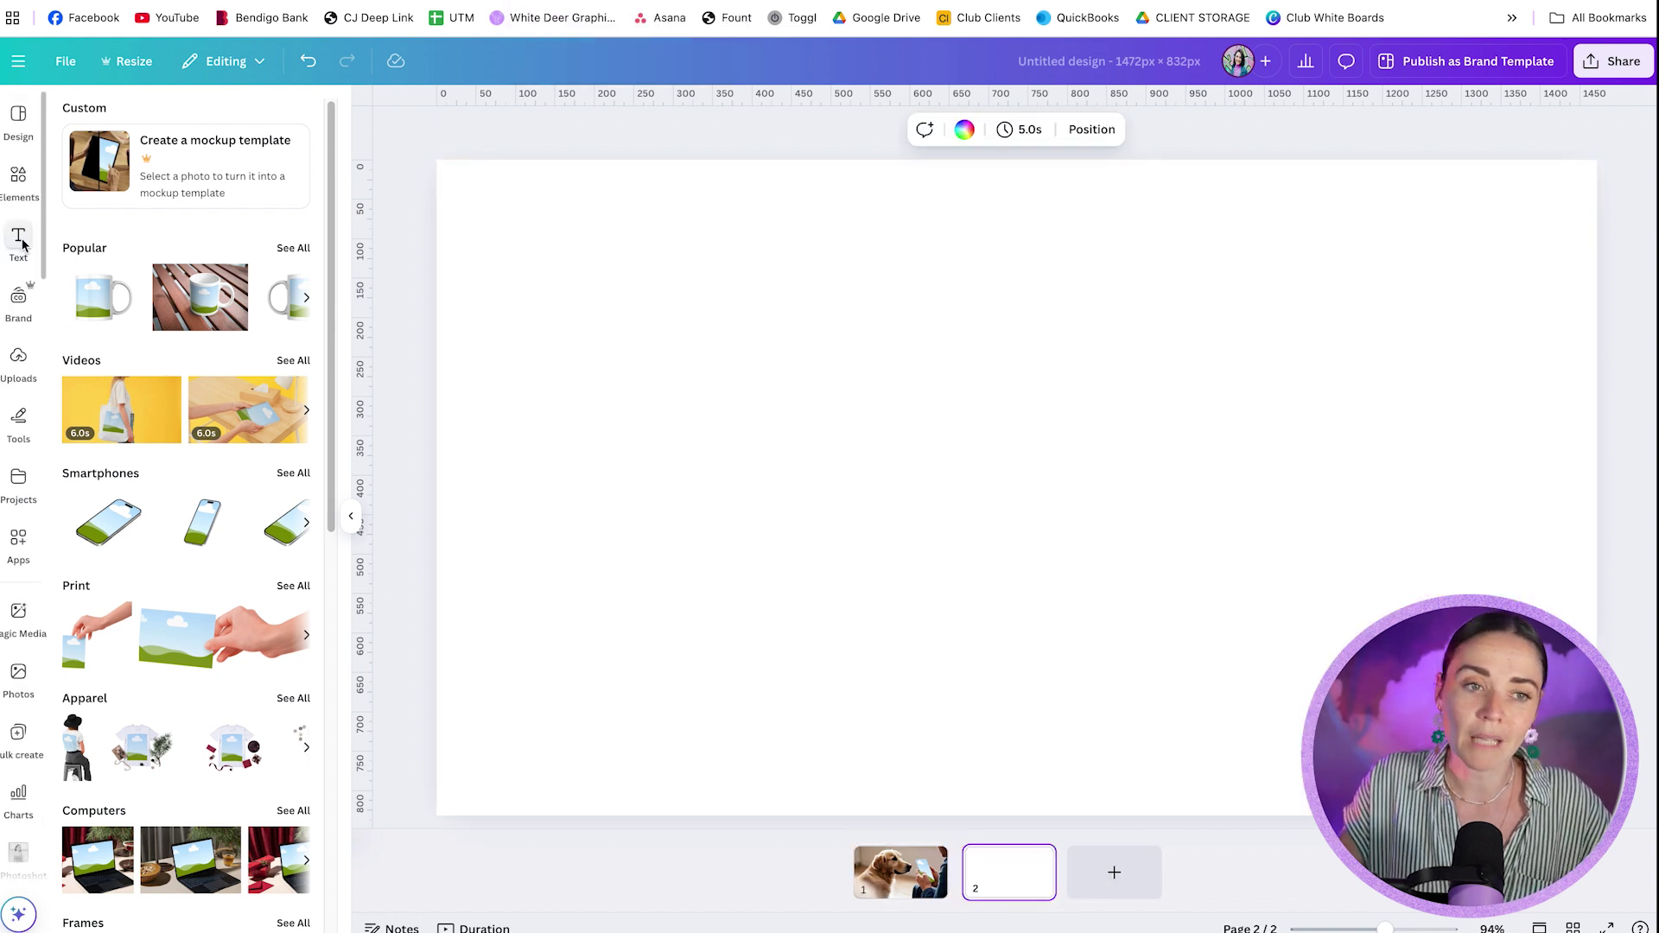
left_click(20, 182)
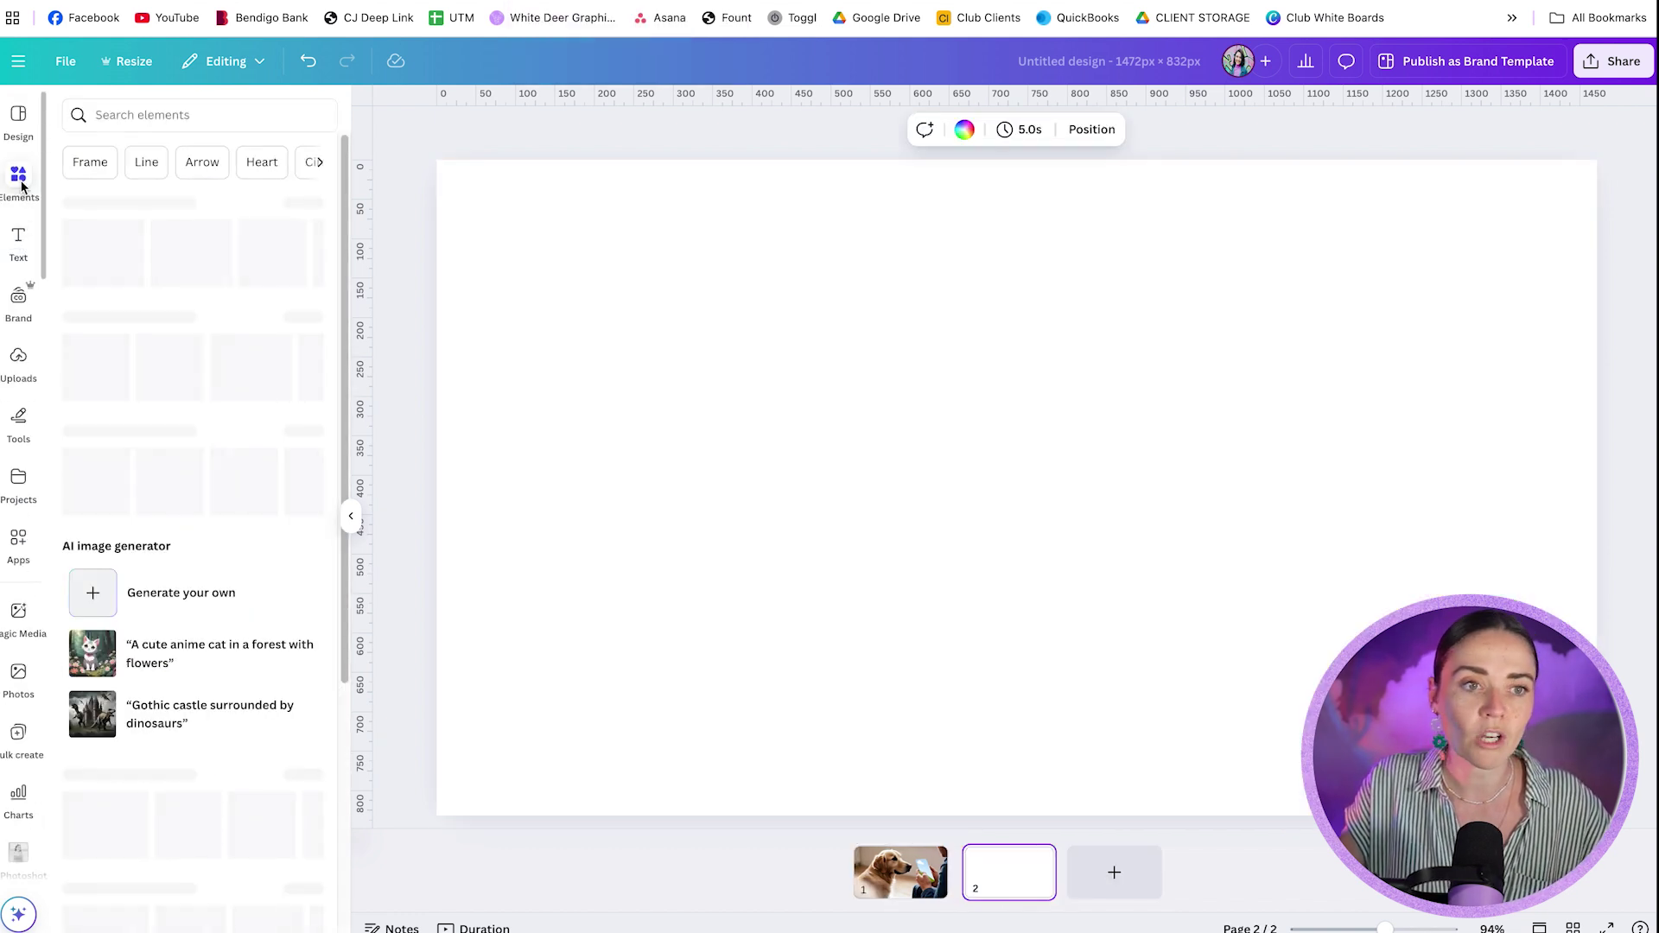
left_click(153, 114)
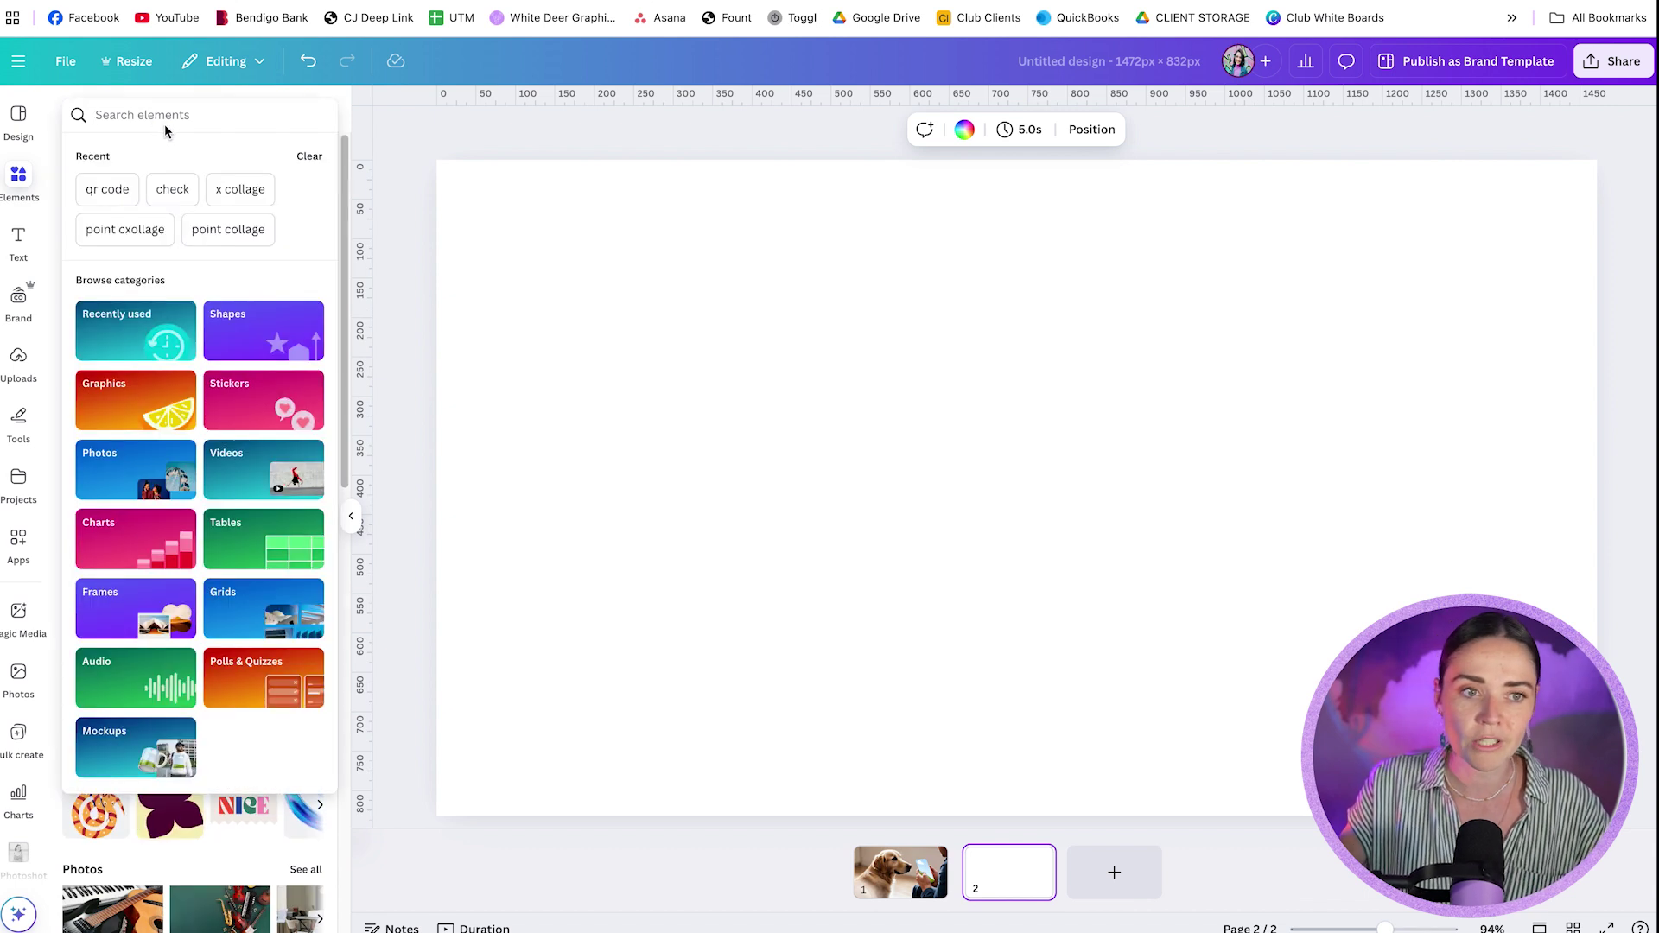
type("lady on laptop")
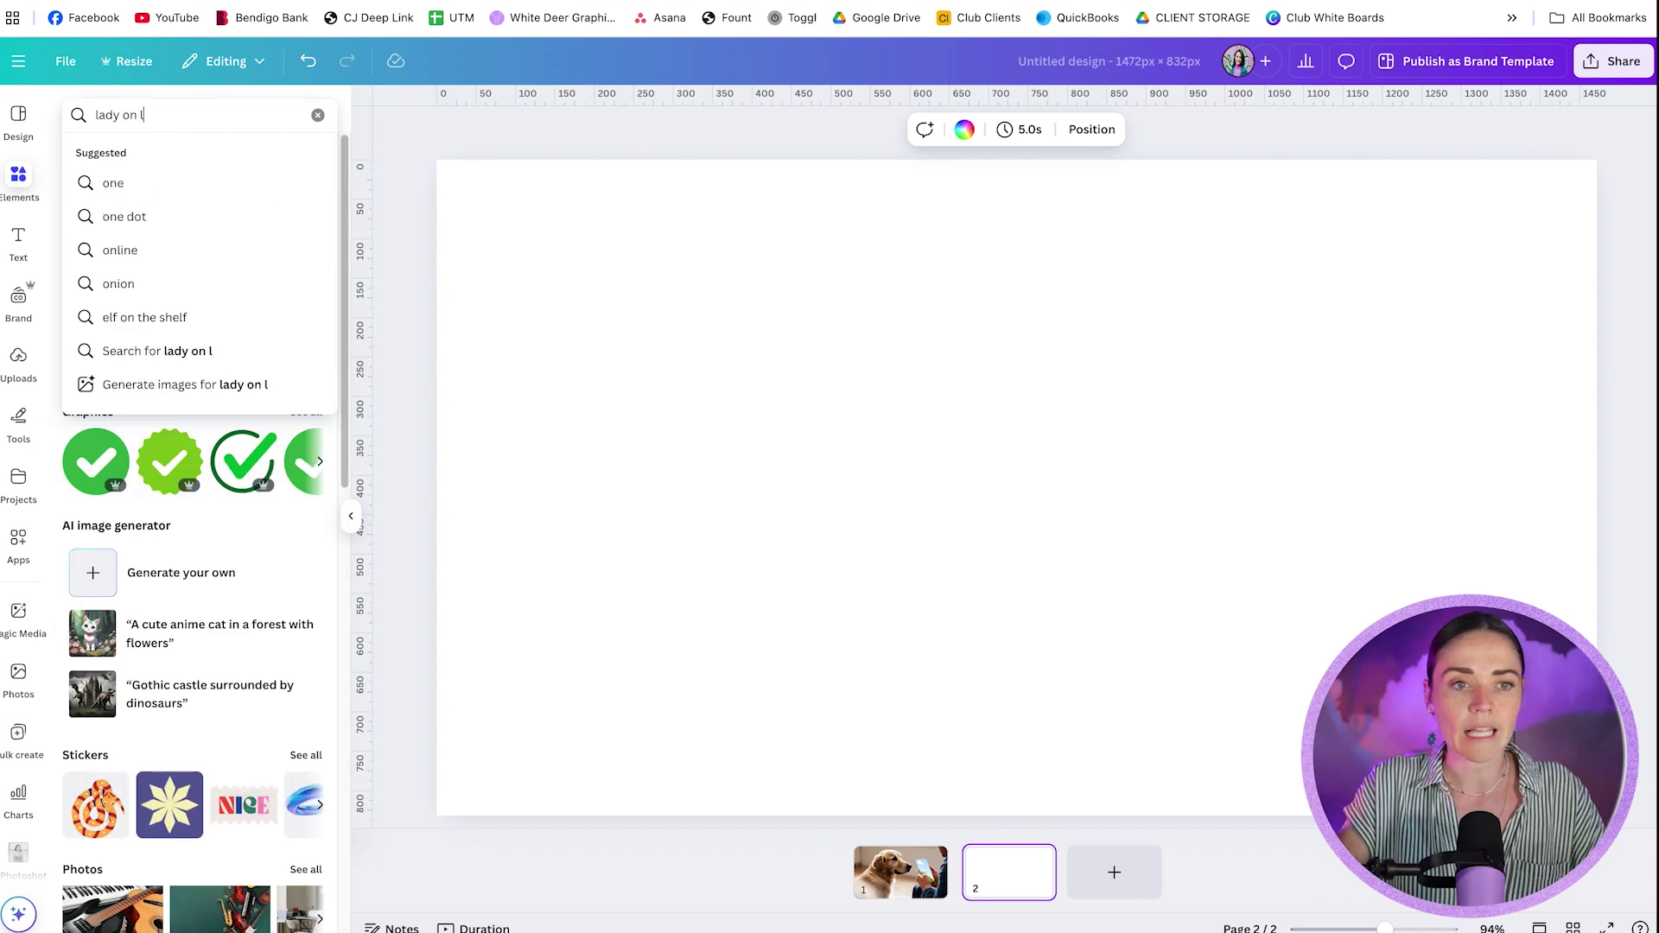
key("Return")
left_click(119, 153)
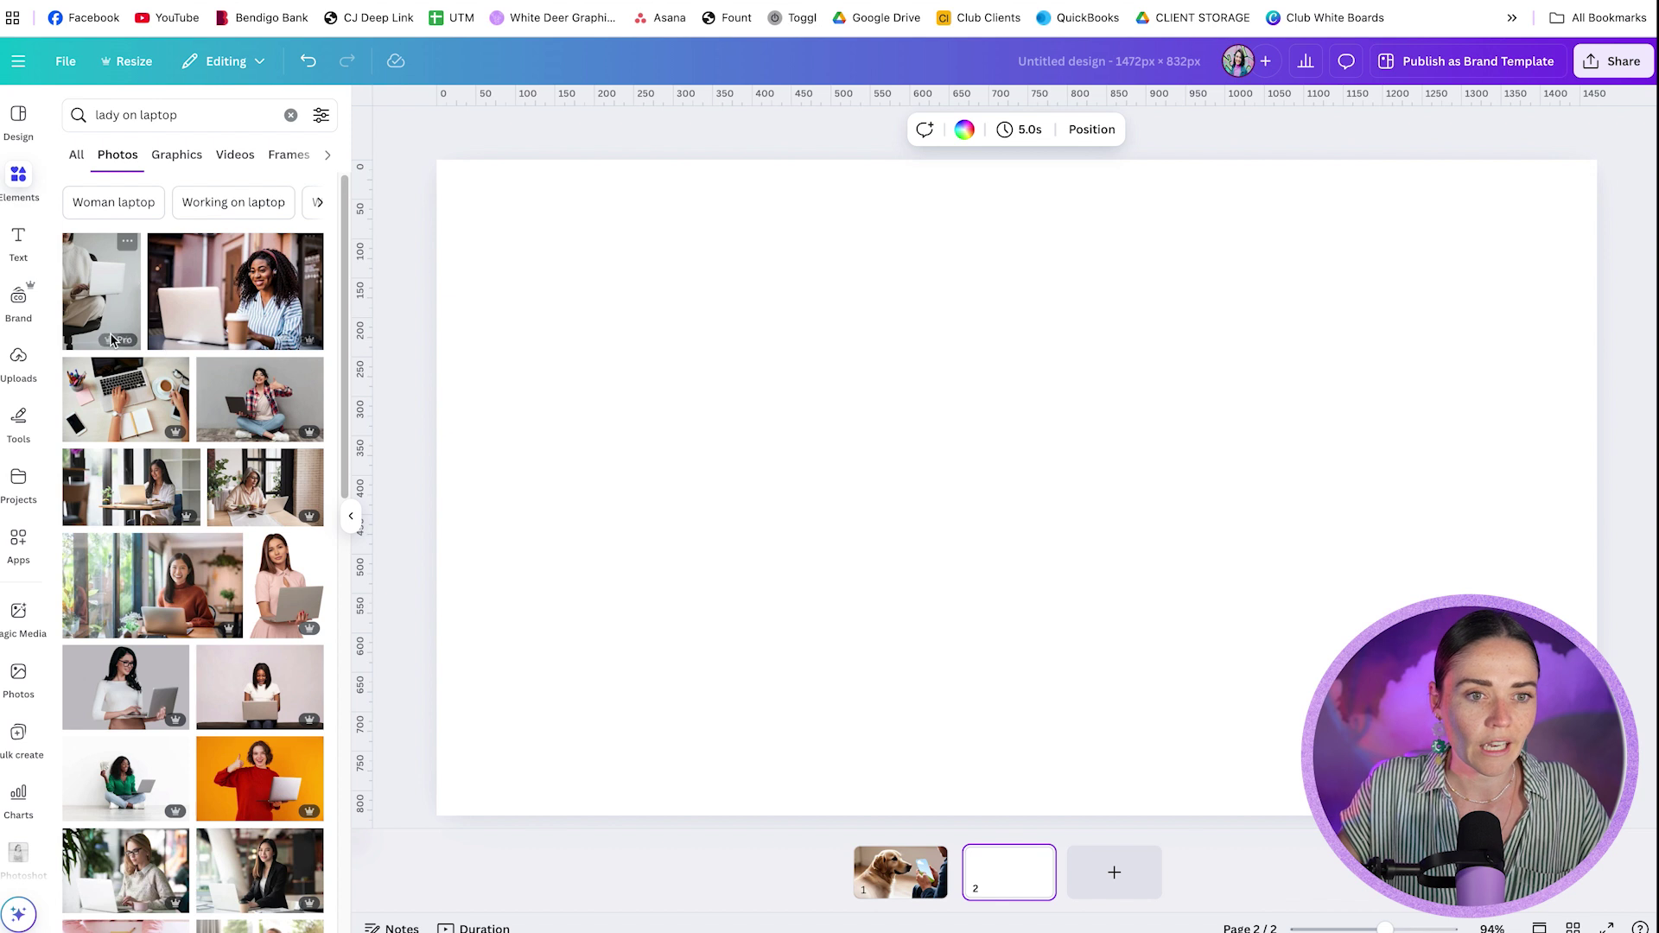
Add the overhead photo of a woman using a laptop on a sofa to page 2
scroll(190, 499, "down", 5)
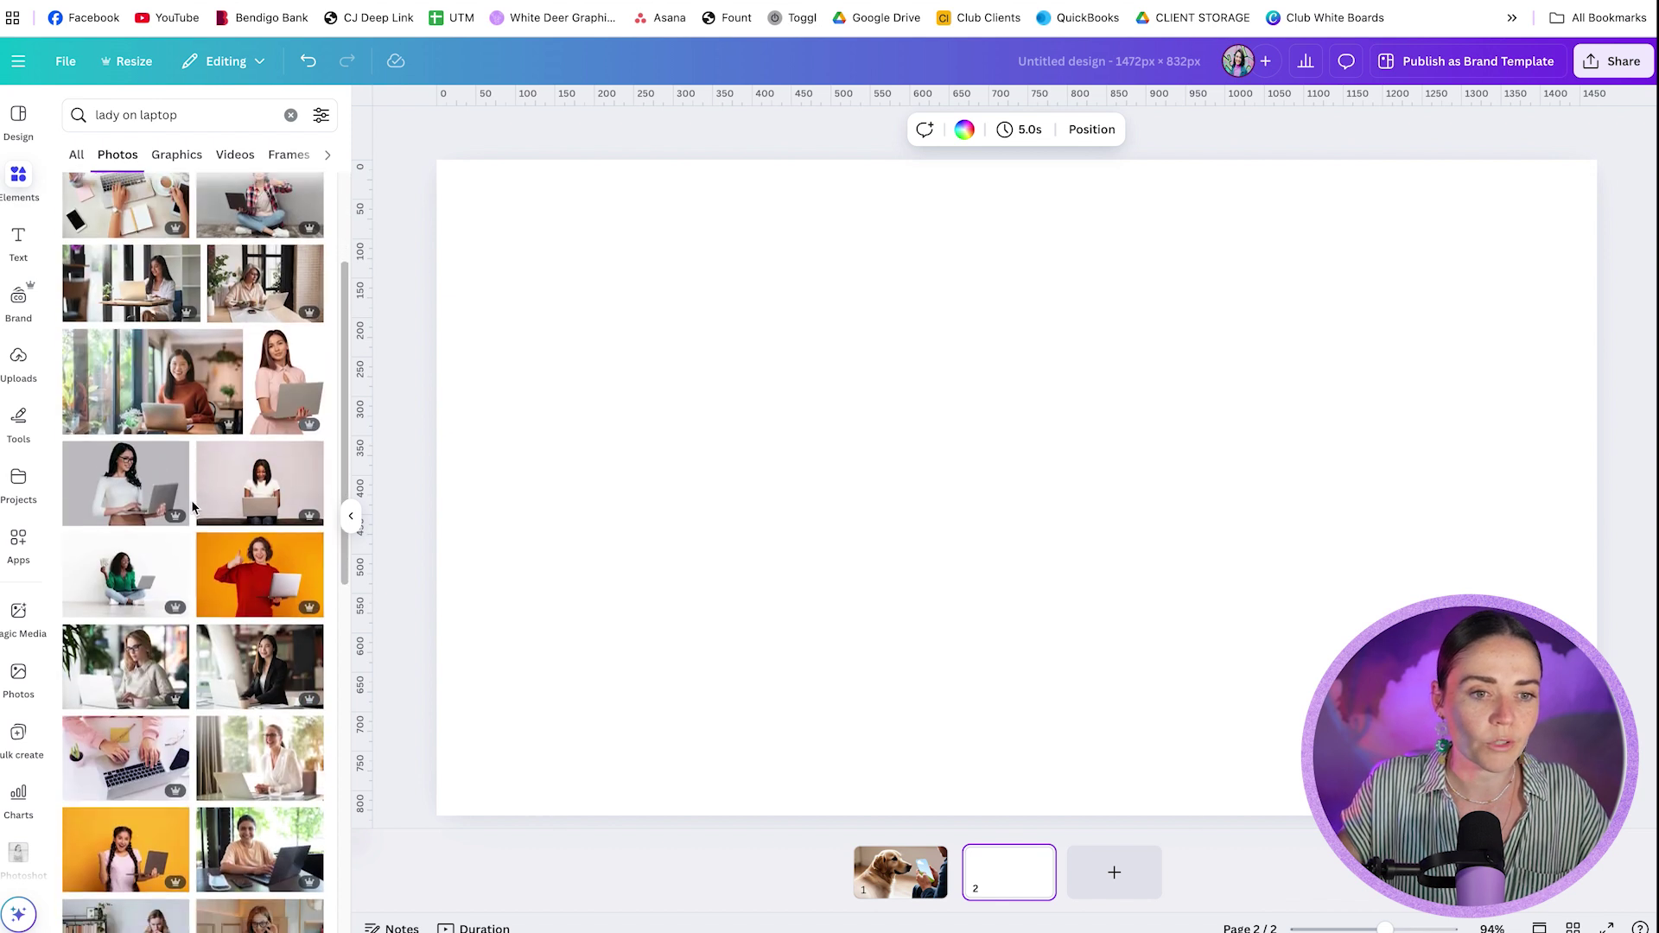
scroll(194, 503, "down", 6)
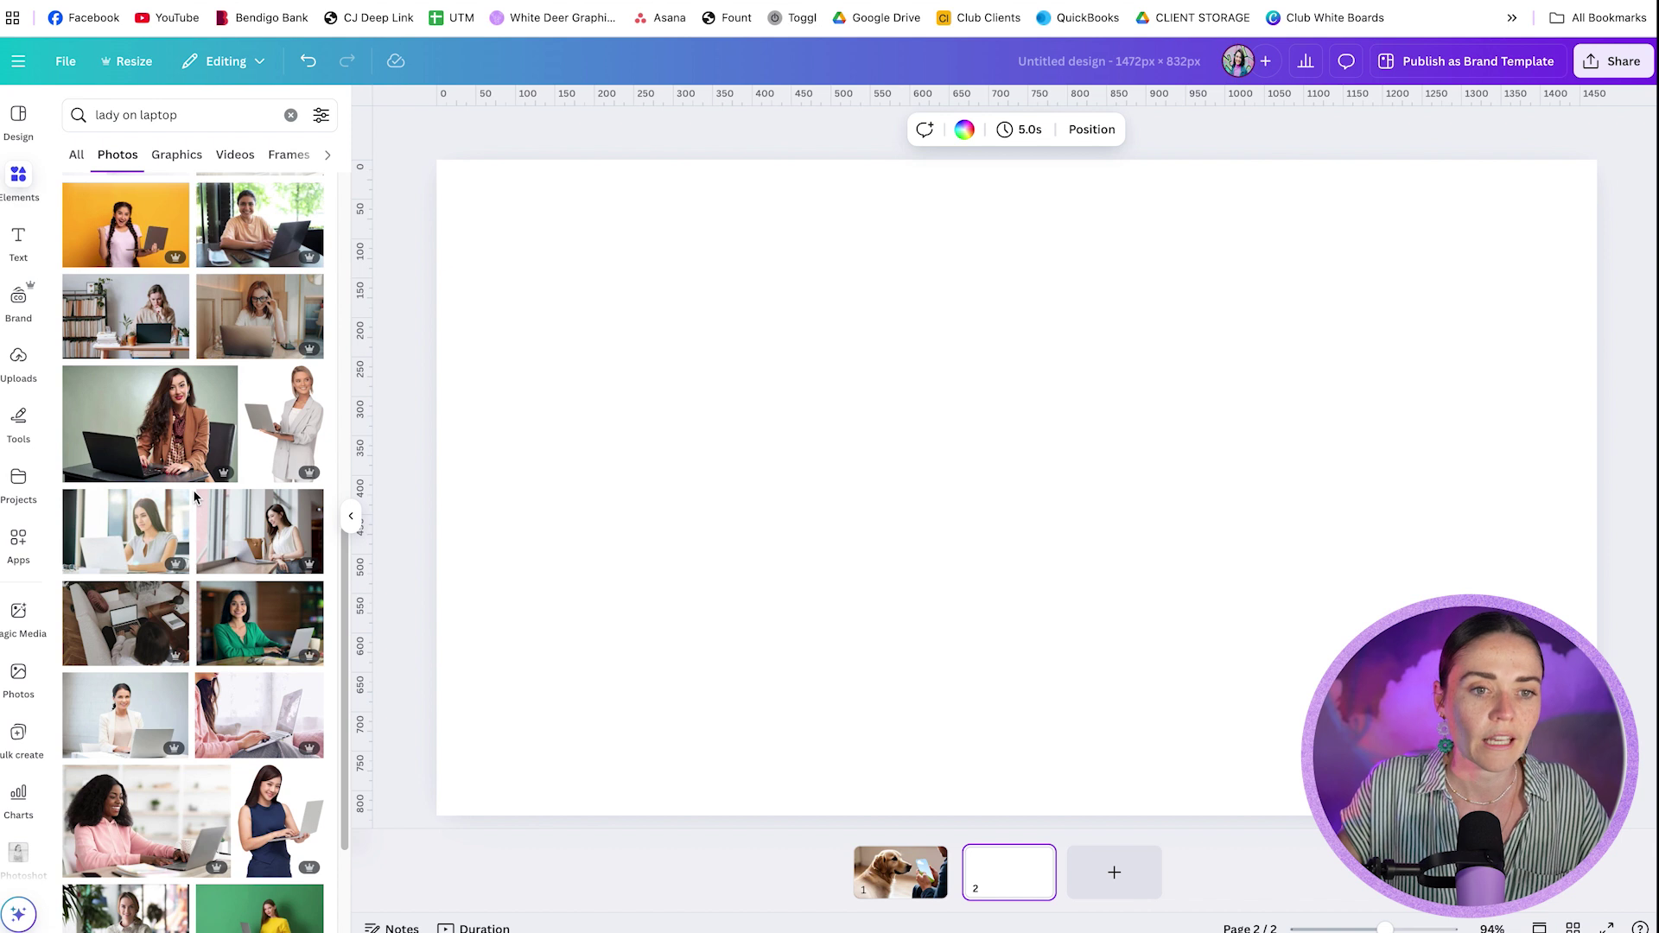
scroll(203, 494, "down", 1)
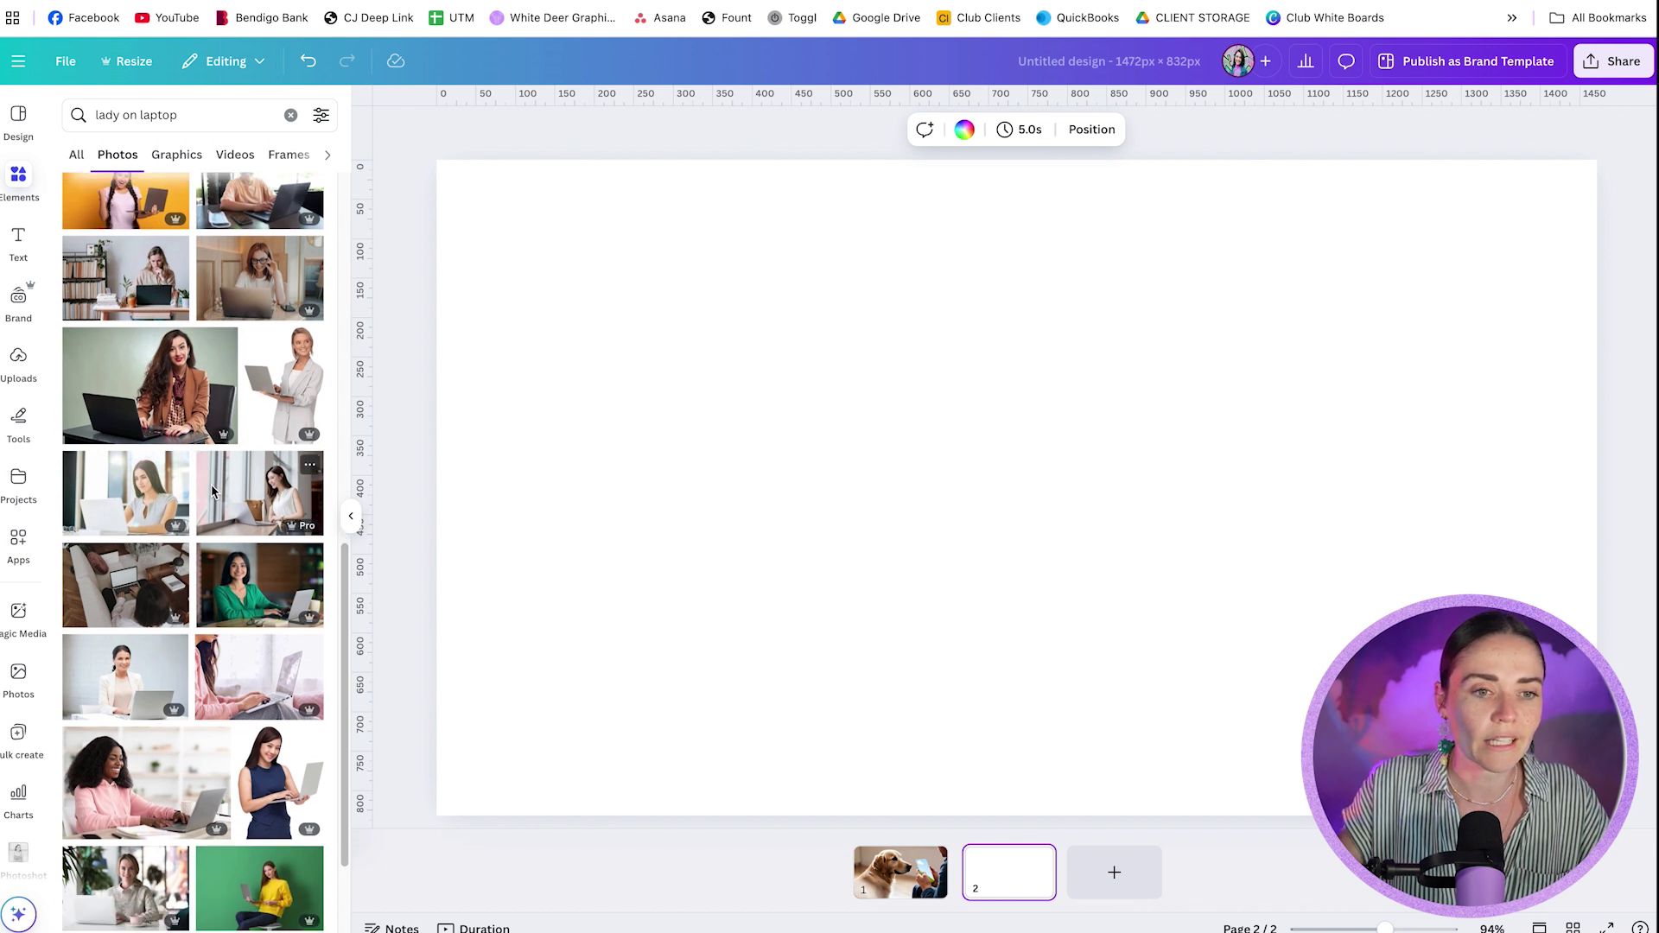
scroll(212, 490, "down", 2)
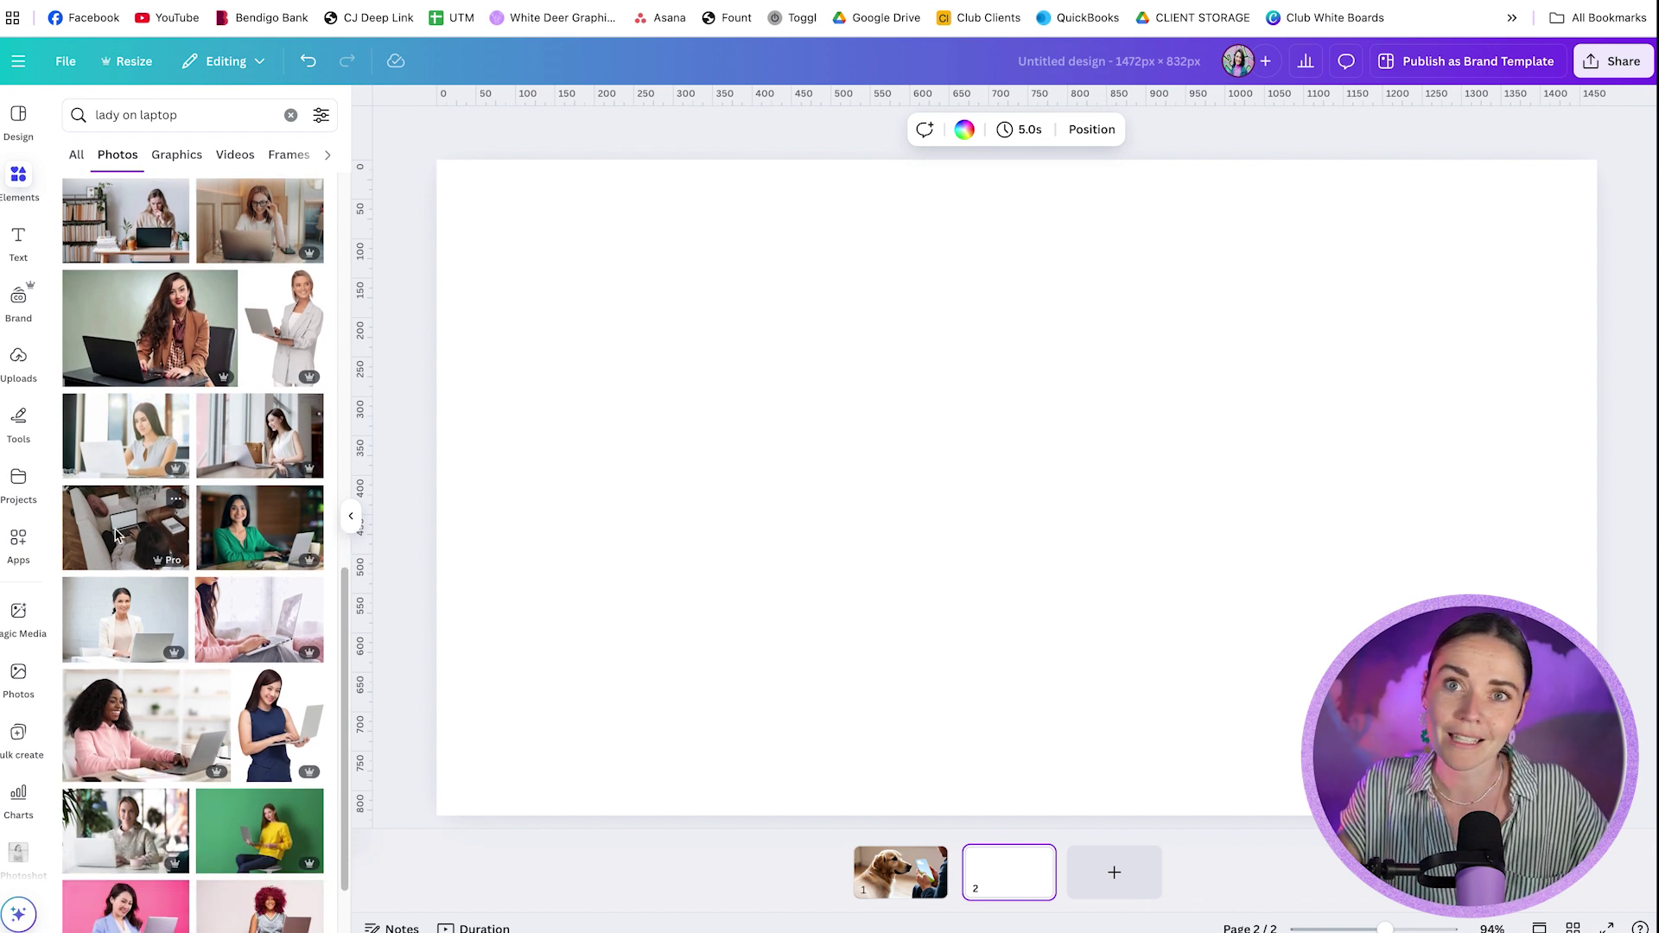
left_click(103, 548)
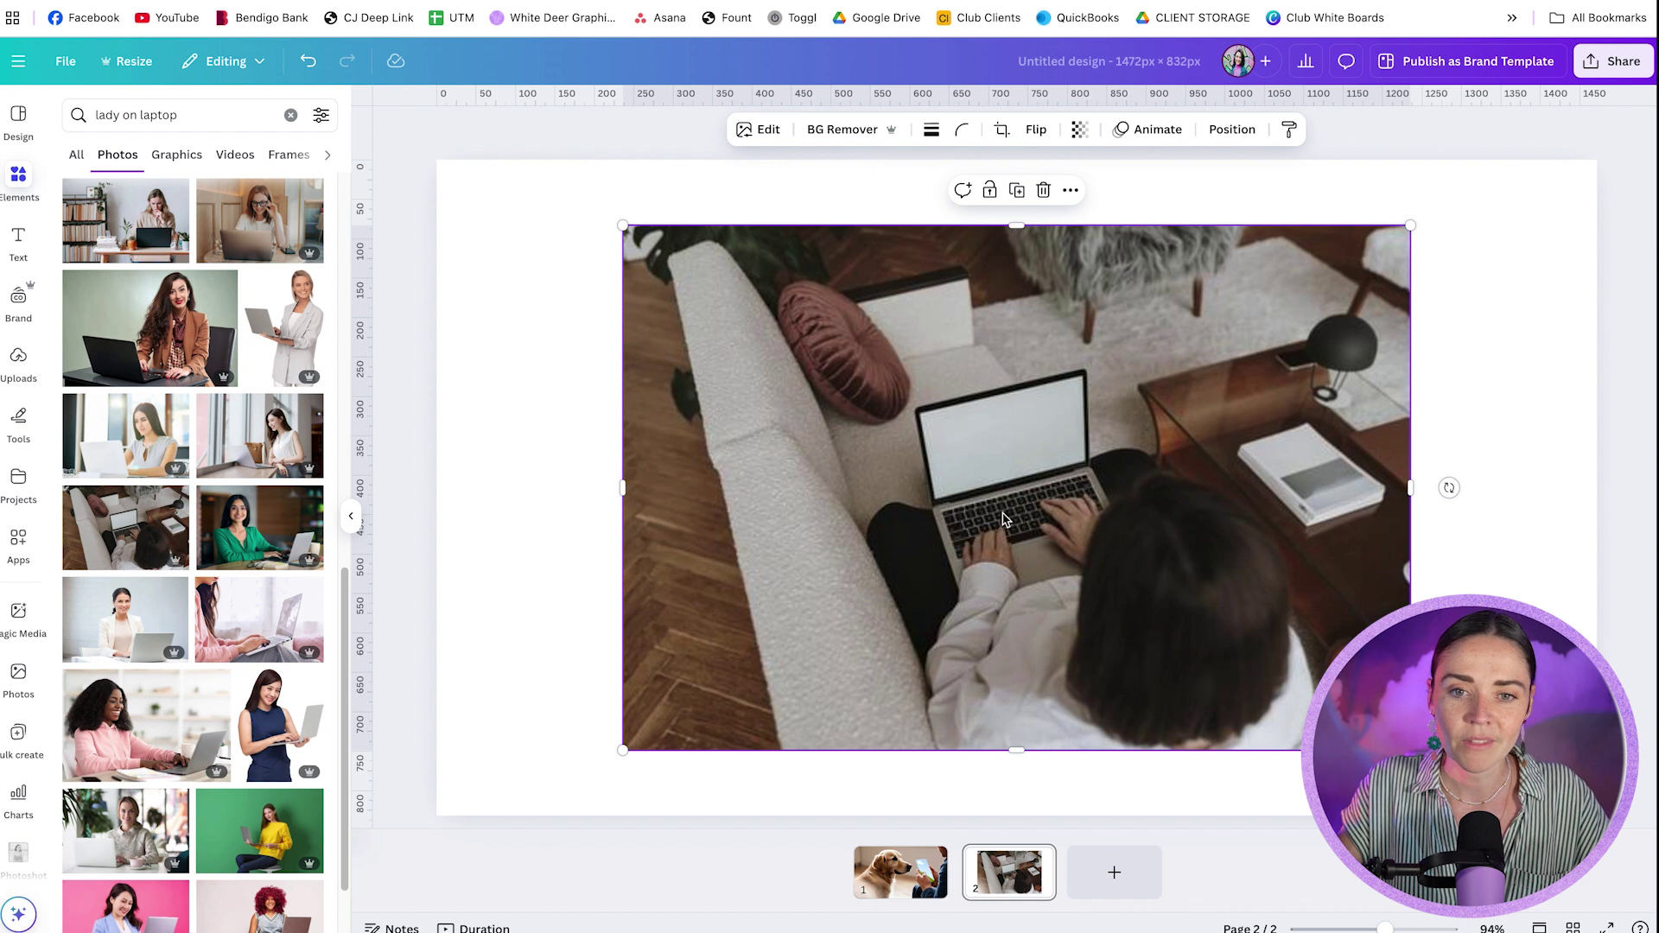
Try to create a custom mockup template from the sofa laptop photo, and delete the photo from the page
left_click(763, 131)
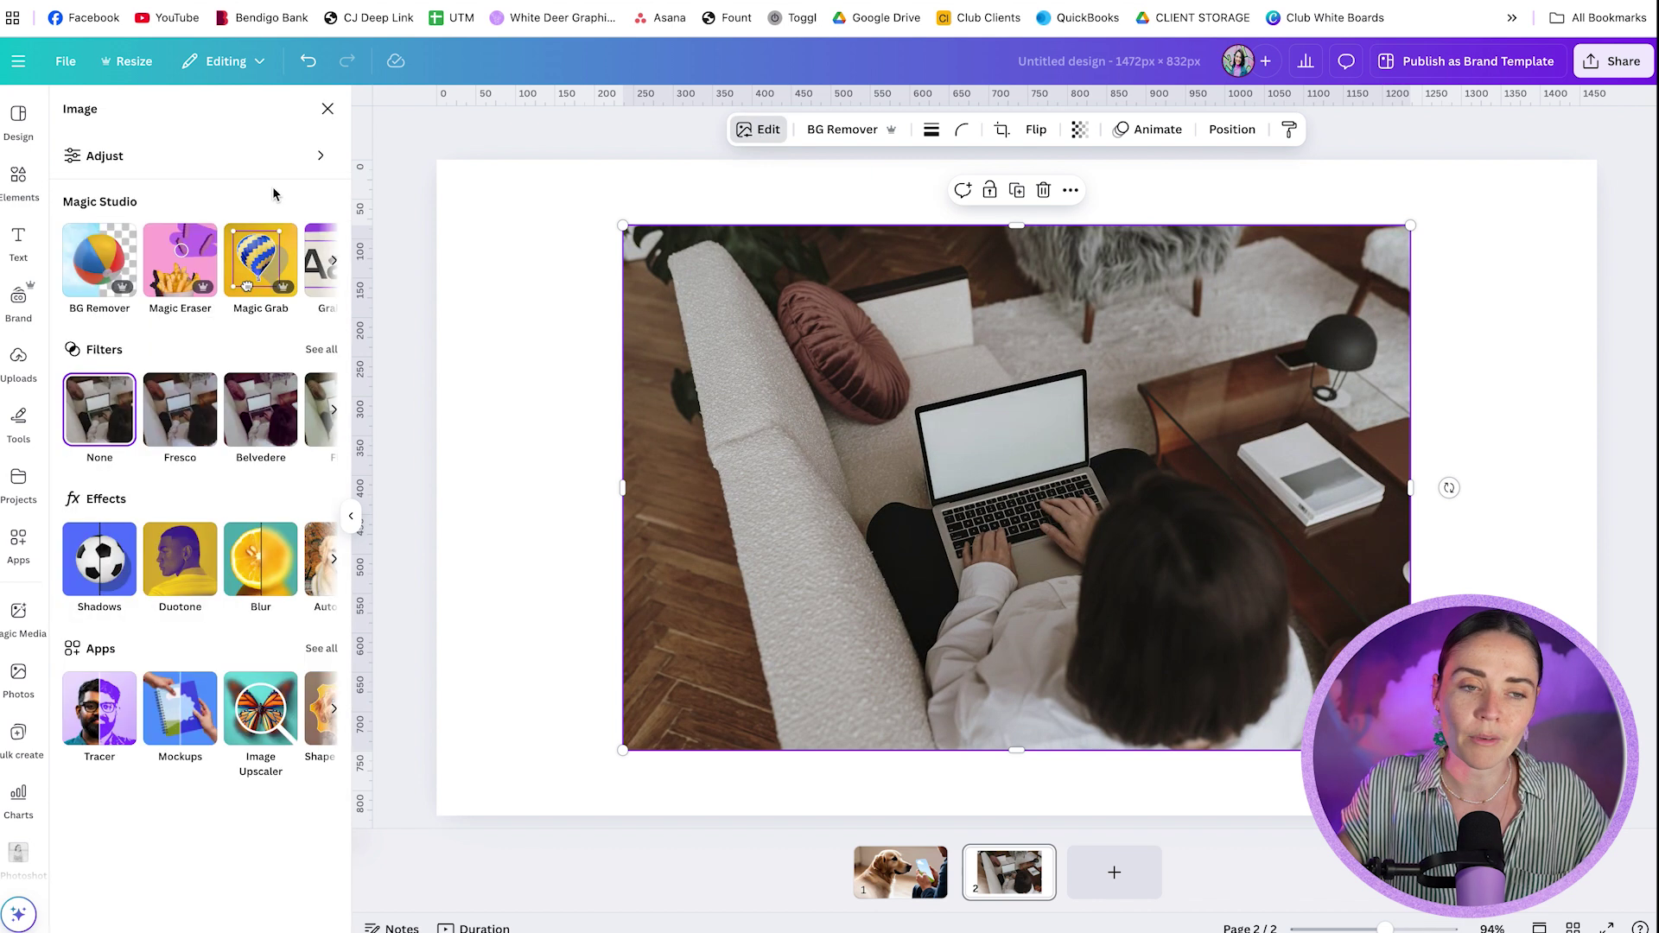
left_click(166, 696)
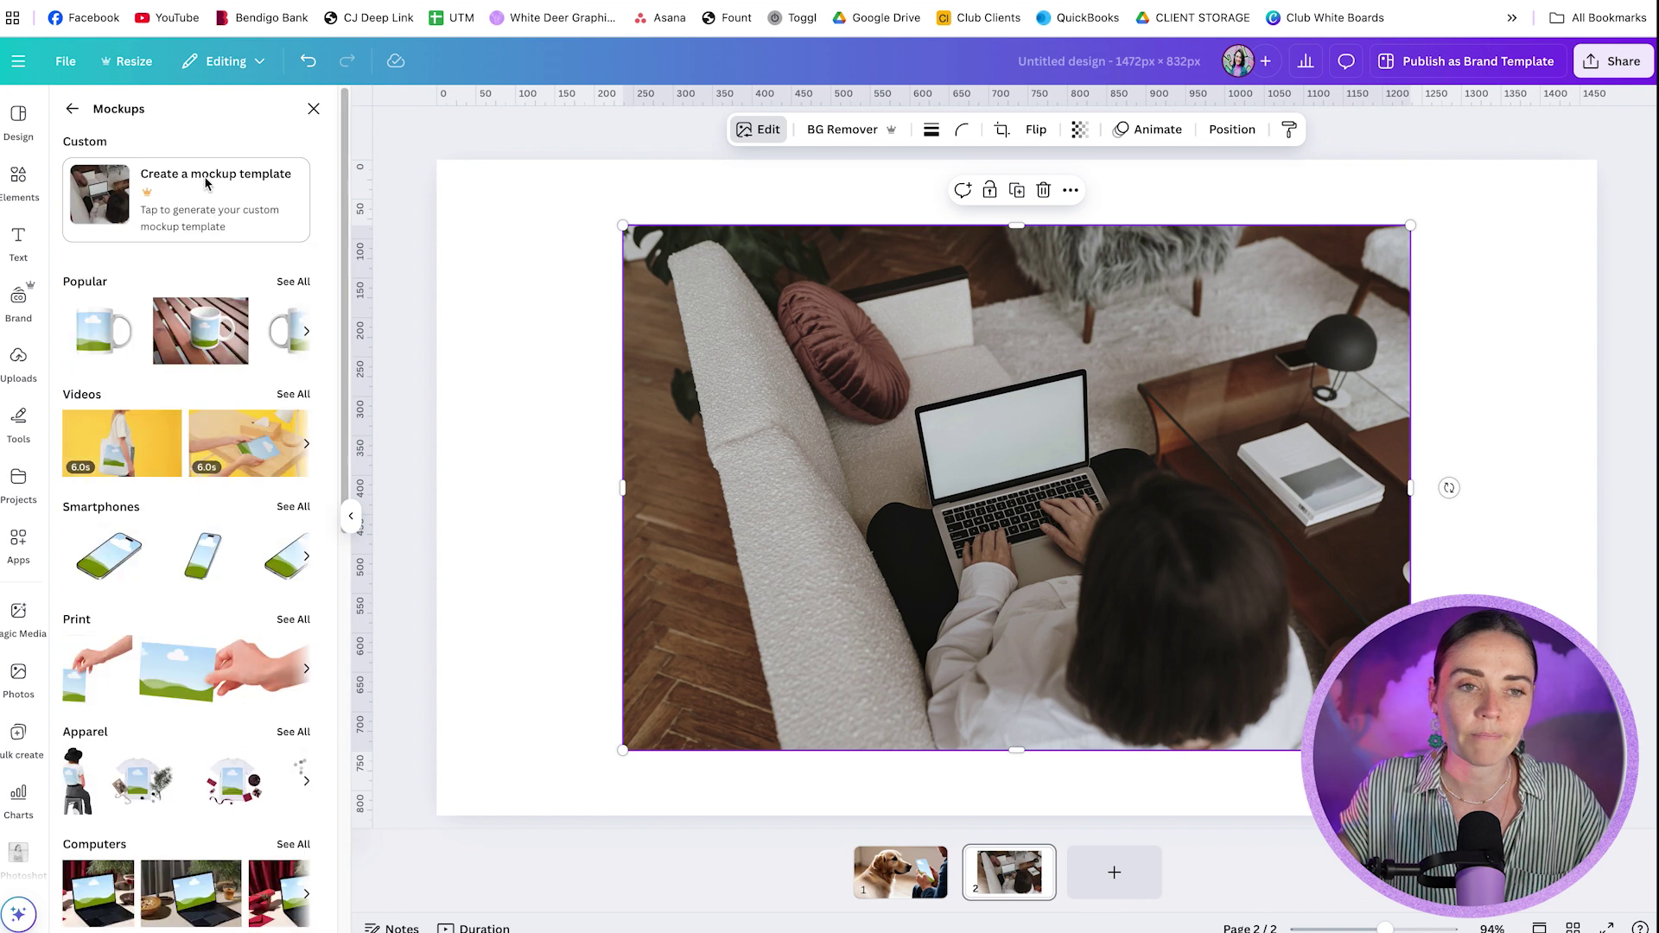
left_click(208, 182)
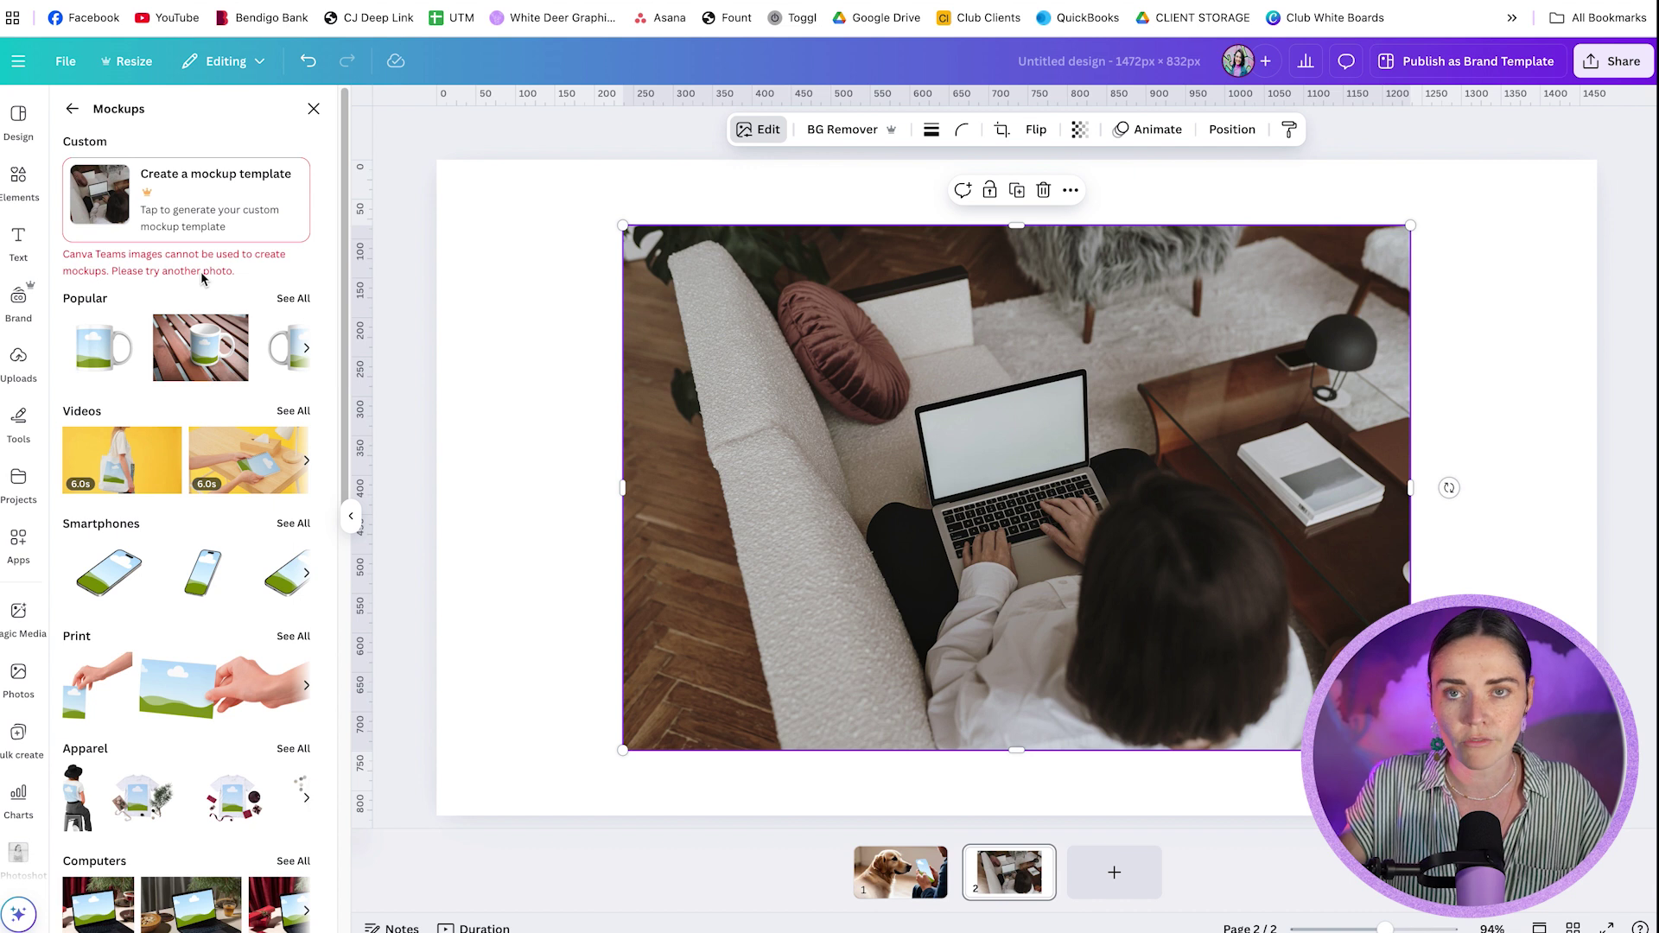
key("Escape")
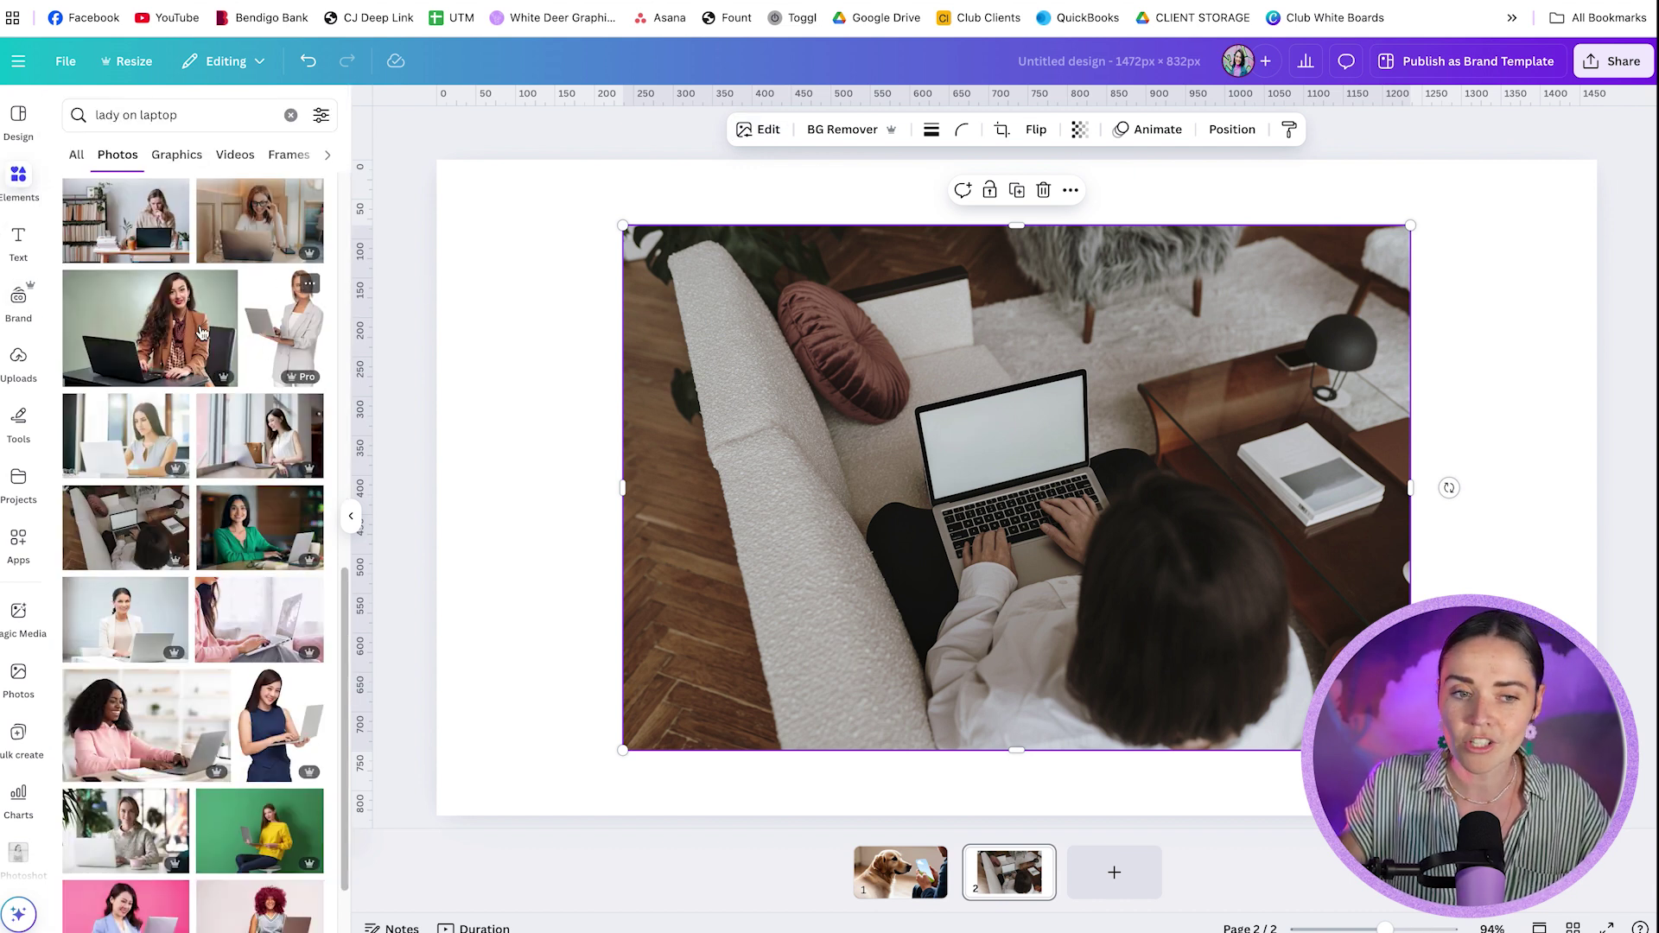
mouse_move(216, 386)
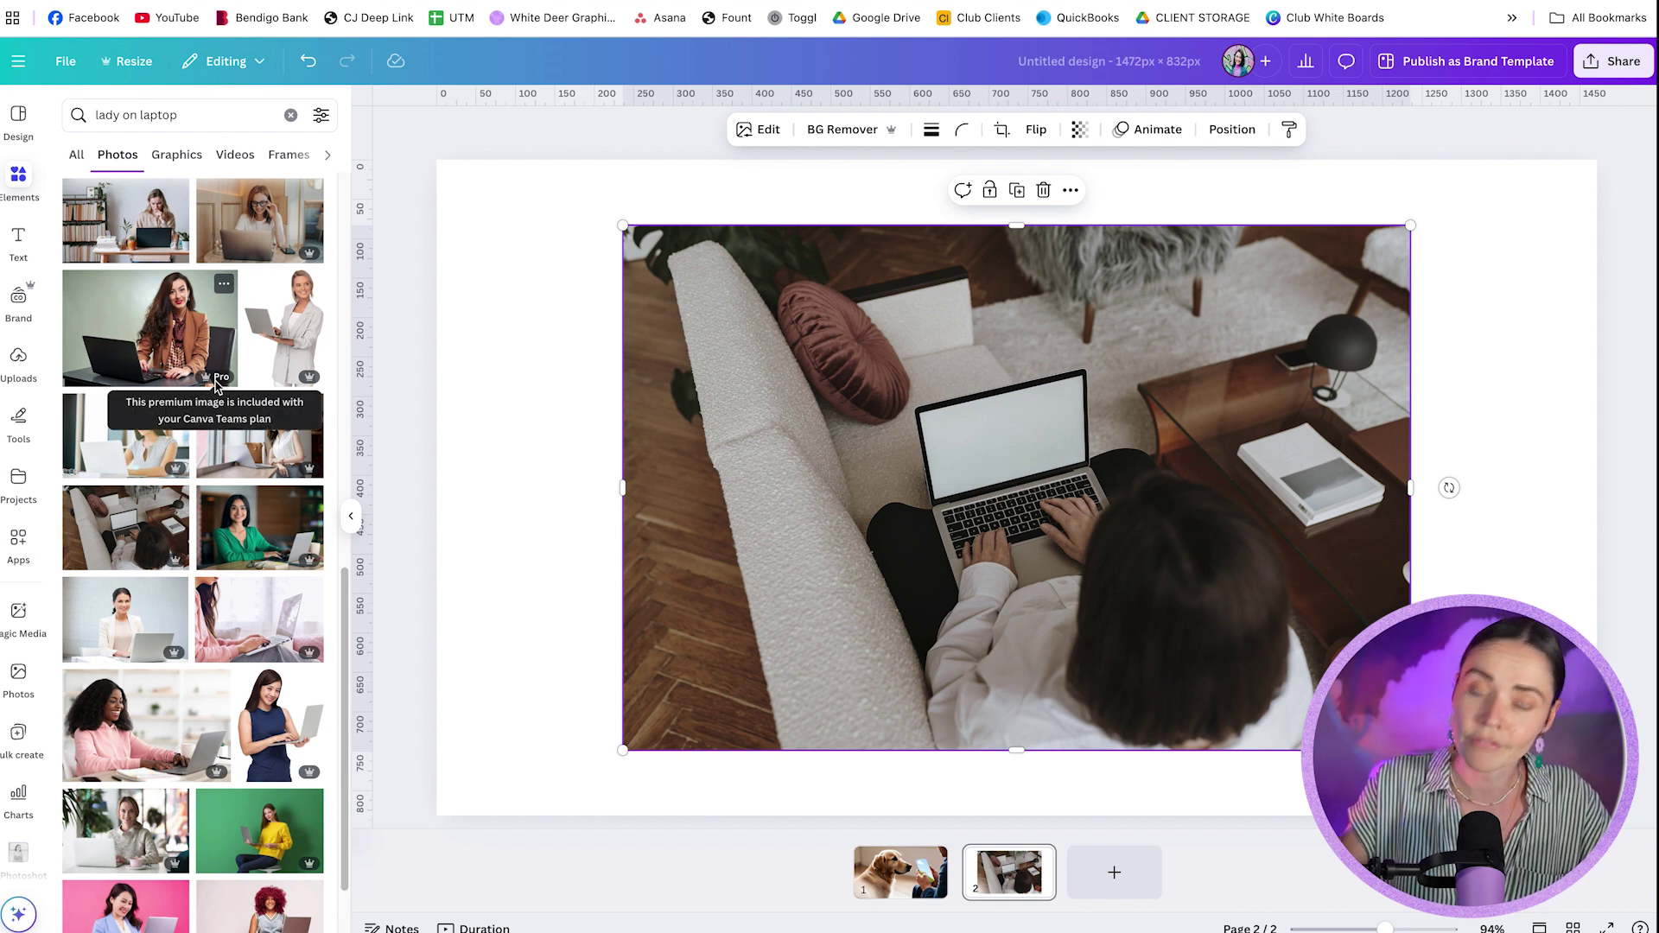
key("Delete")
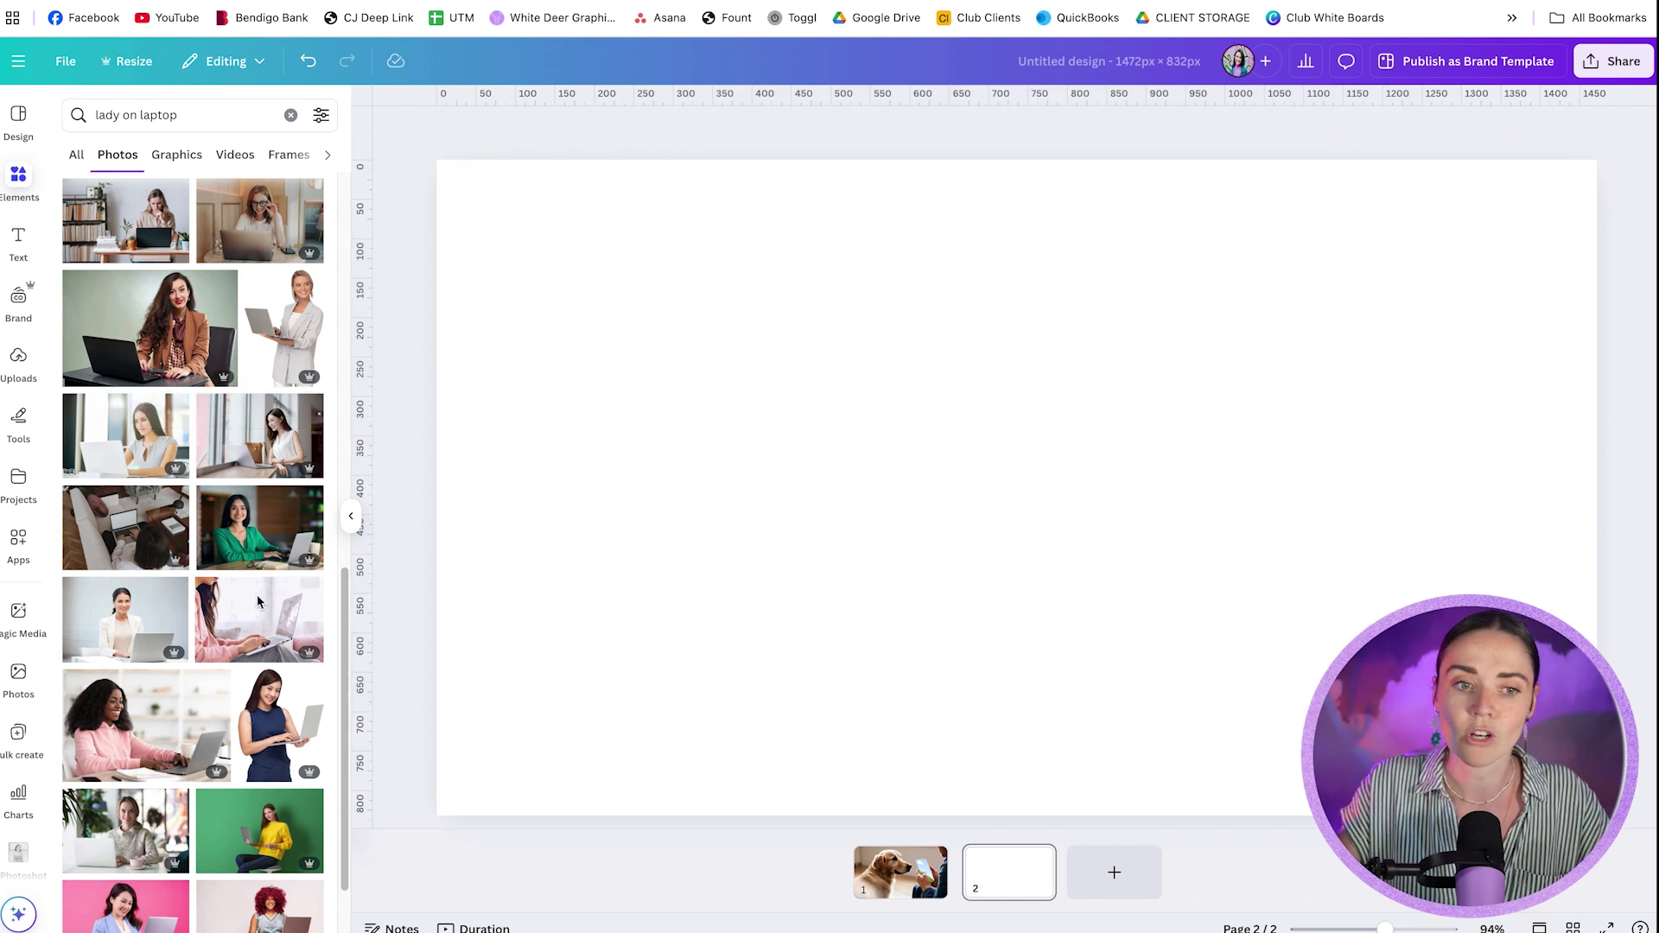
Limit the photo results to Free and add the vertical photo of a laptop beside potted plants to page 2
left_click(320, 115)
left_click(85, 501)
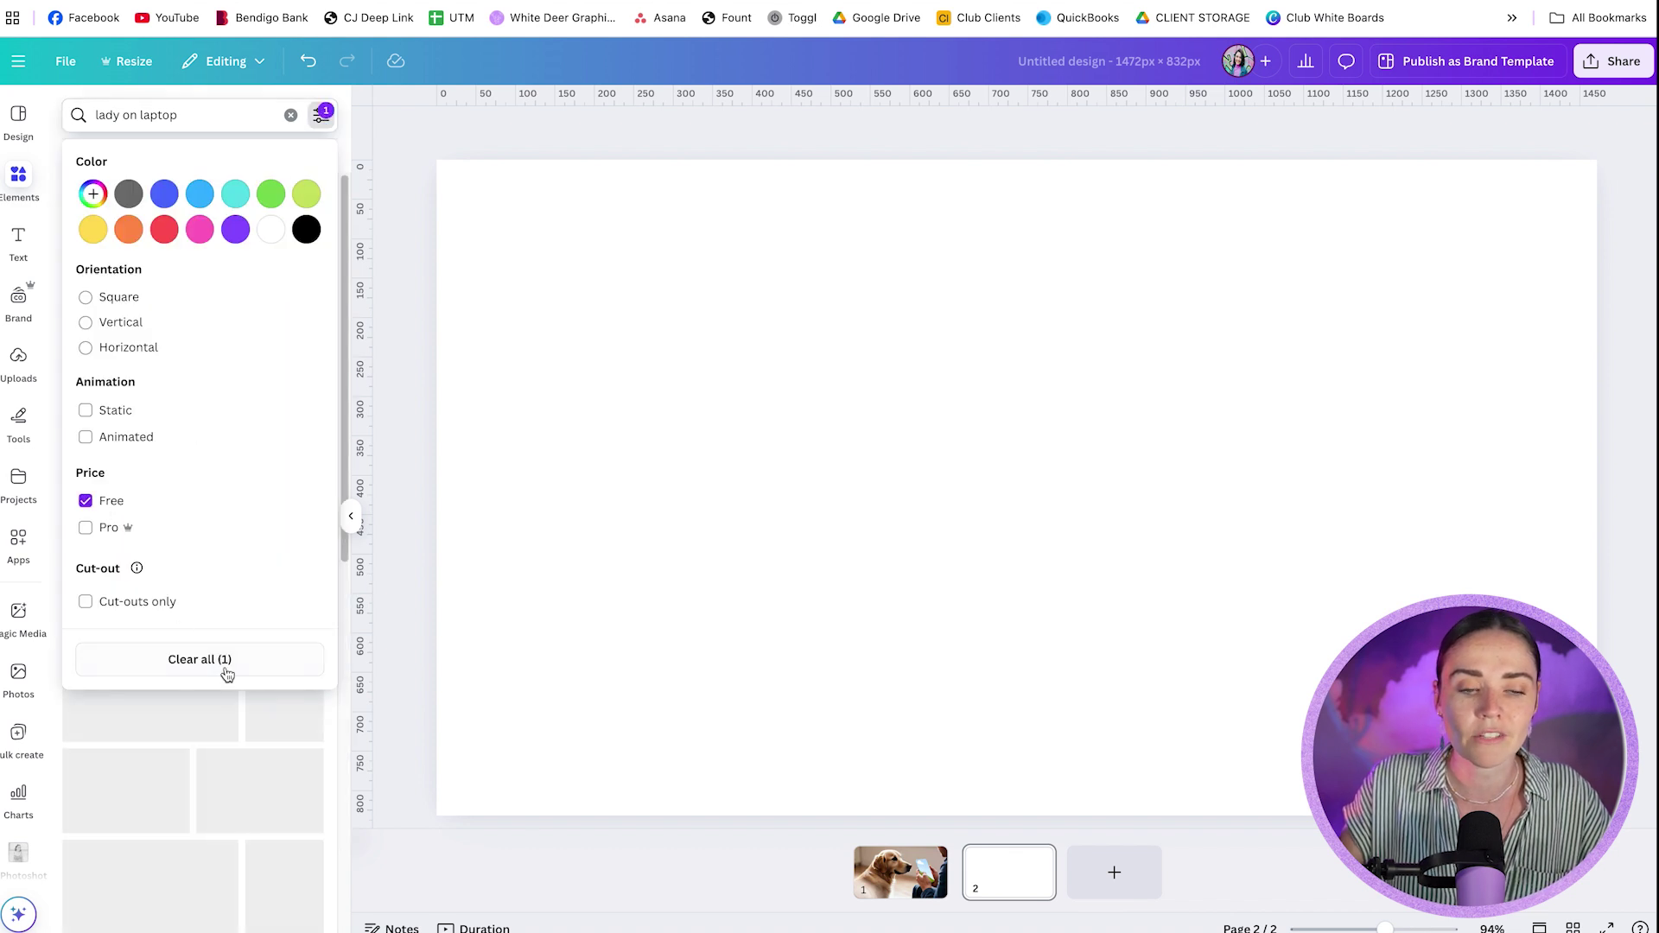
left_click(277, 726)
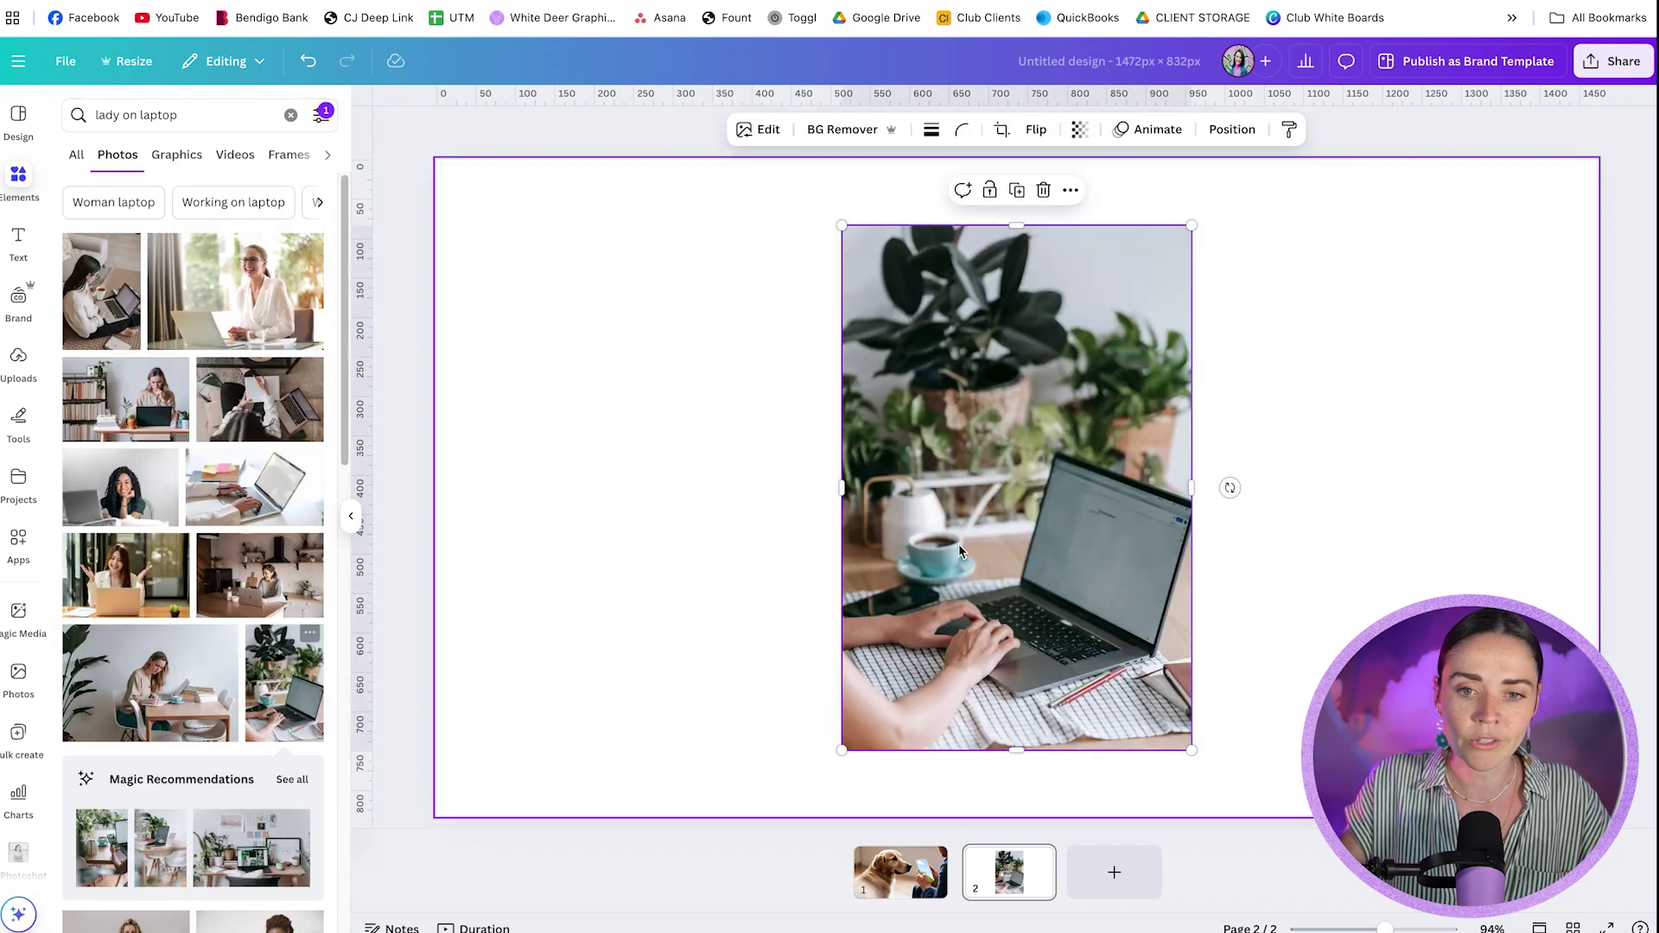
Generate a custom mockup template from the plant-side laptop photo on page 2 and accept the first result, which frames the laptop screen
left_click(761, 131)
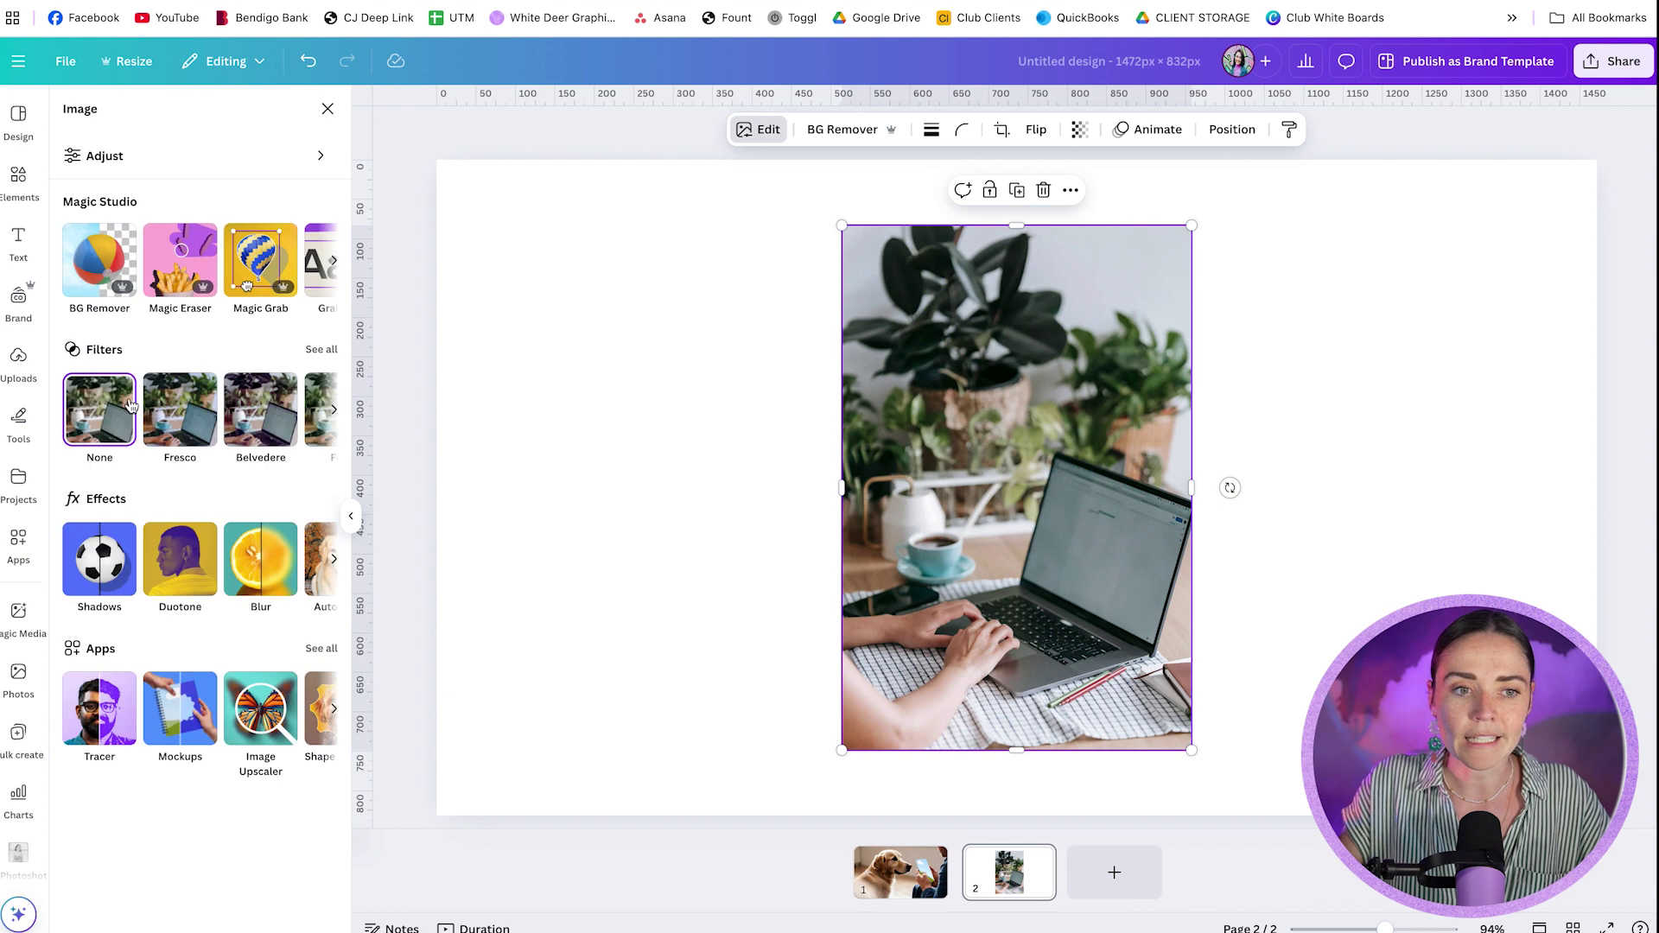
left_click(167, 711)
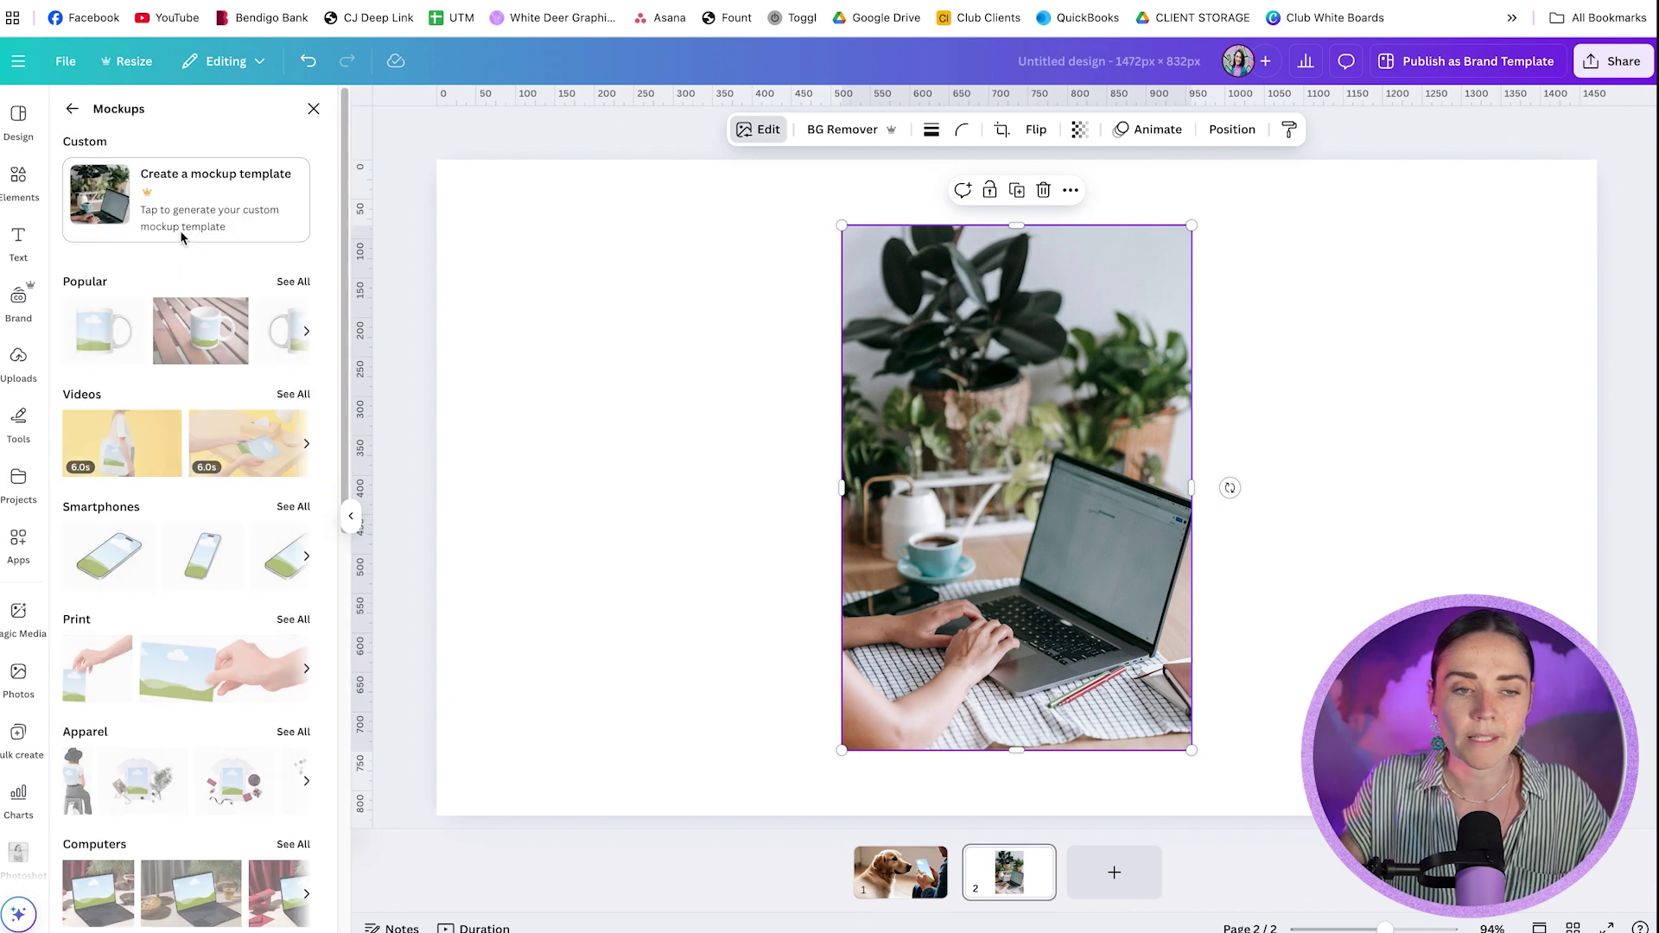
left_click(198, 212)
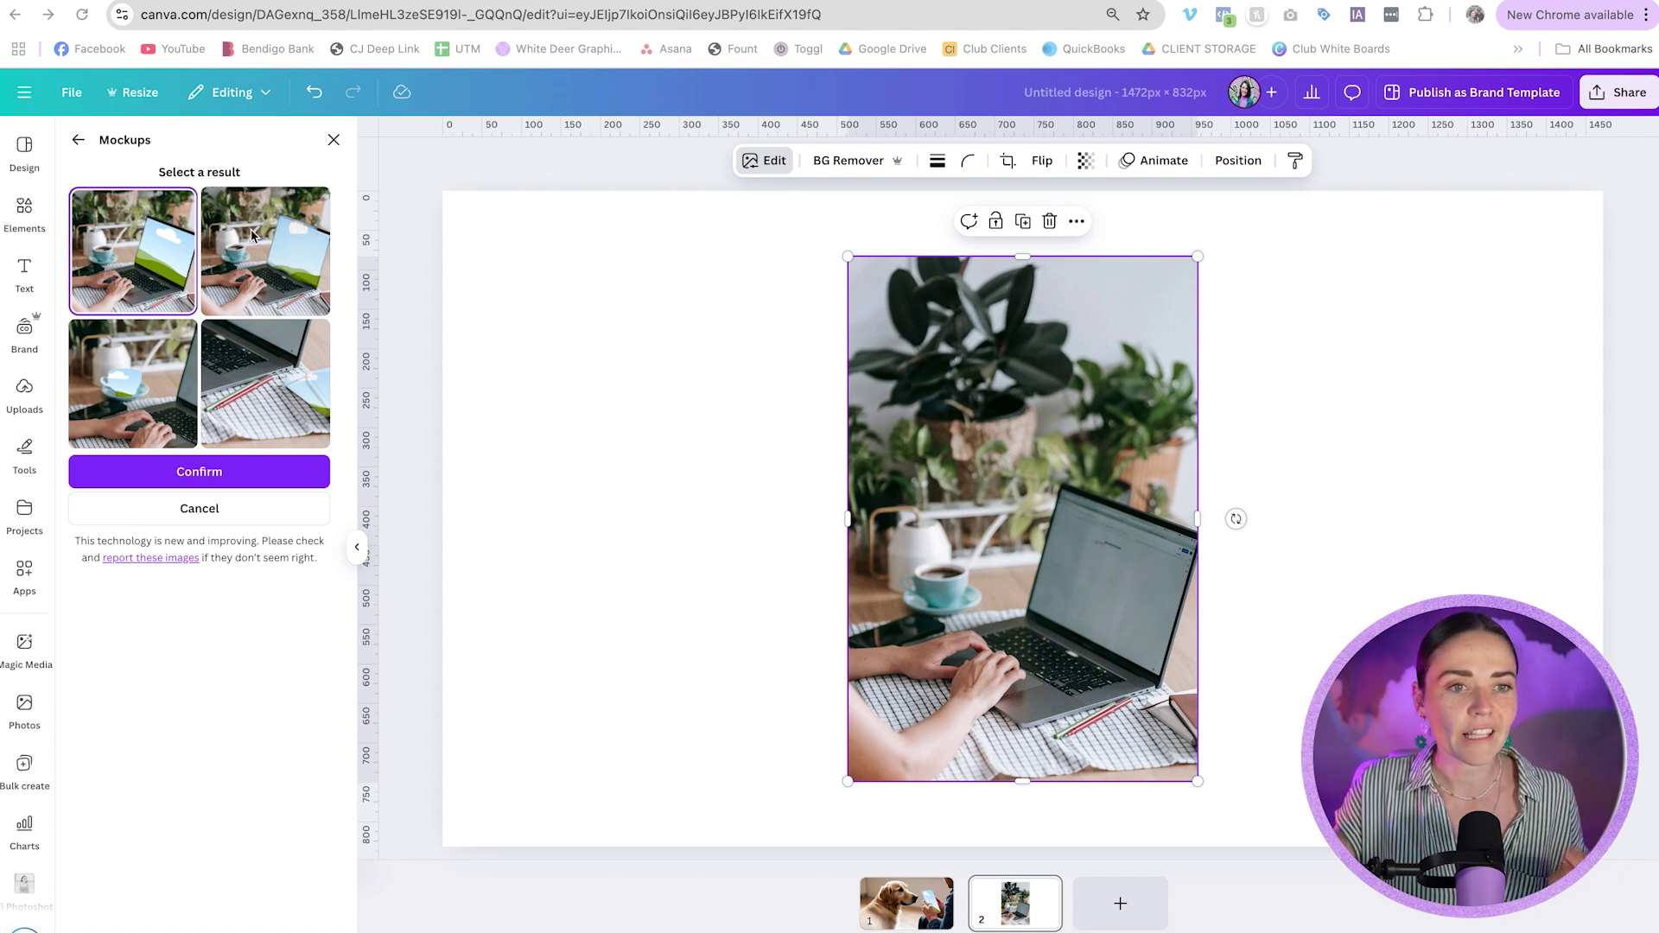
left_click(231, 473)
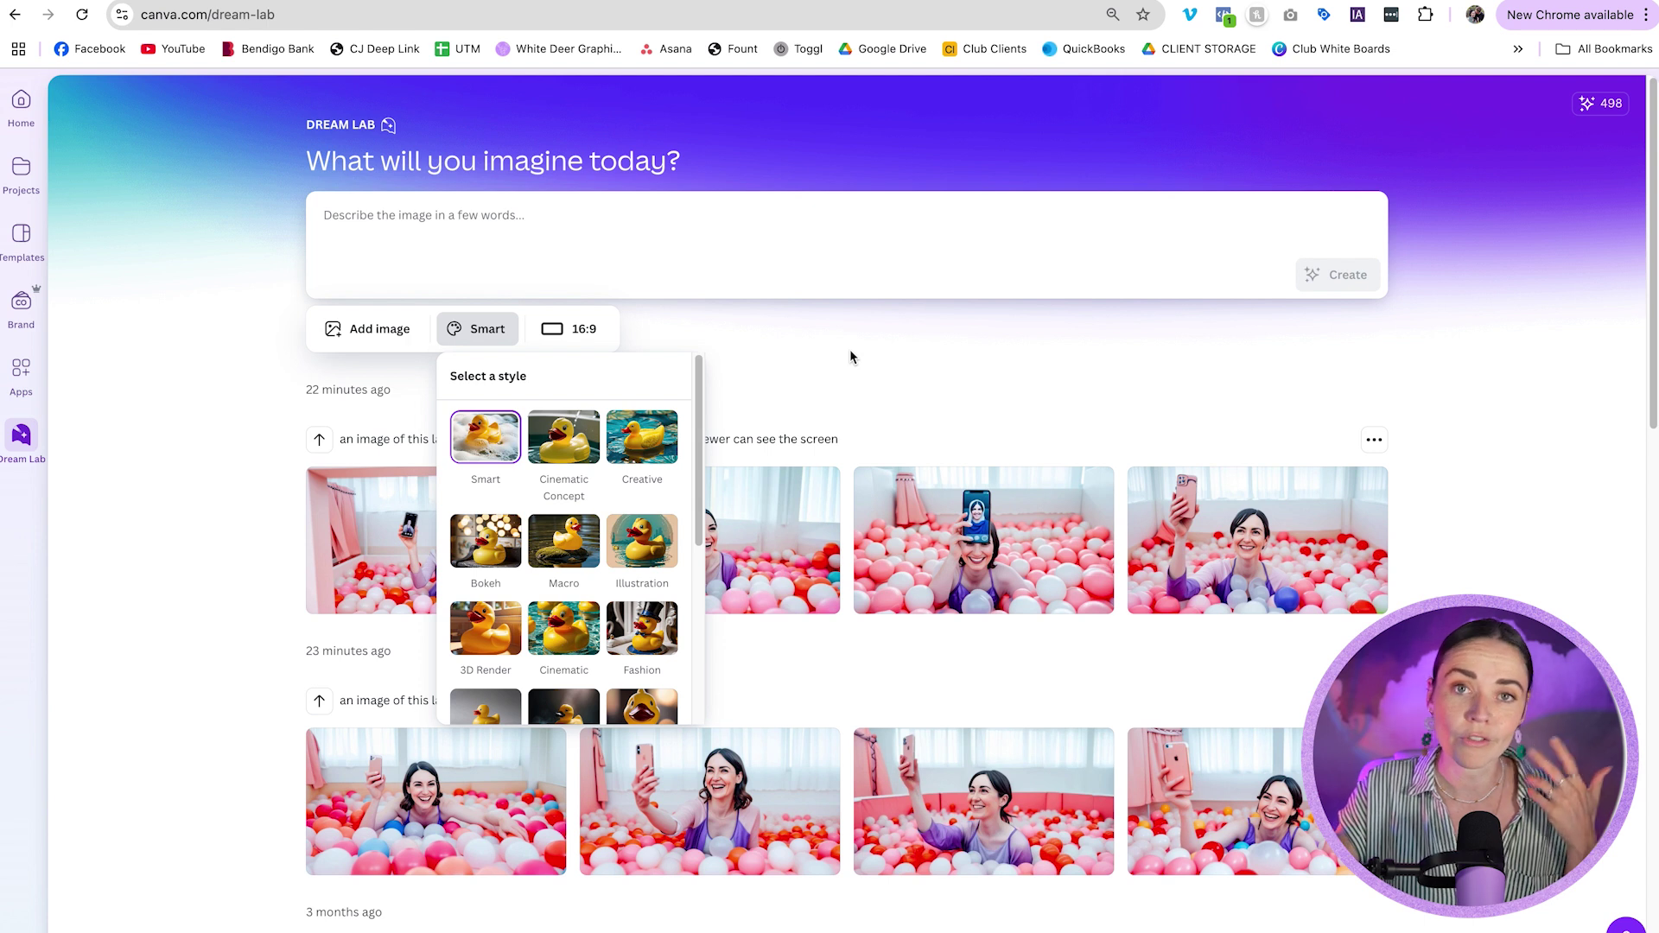
In Dream Lab, add the uploaded ball-pit photo of the woman using a pink laptop as a style reference
left_click(270, 369)
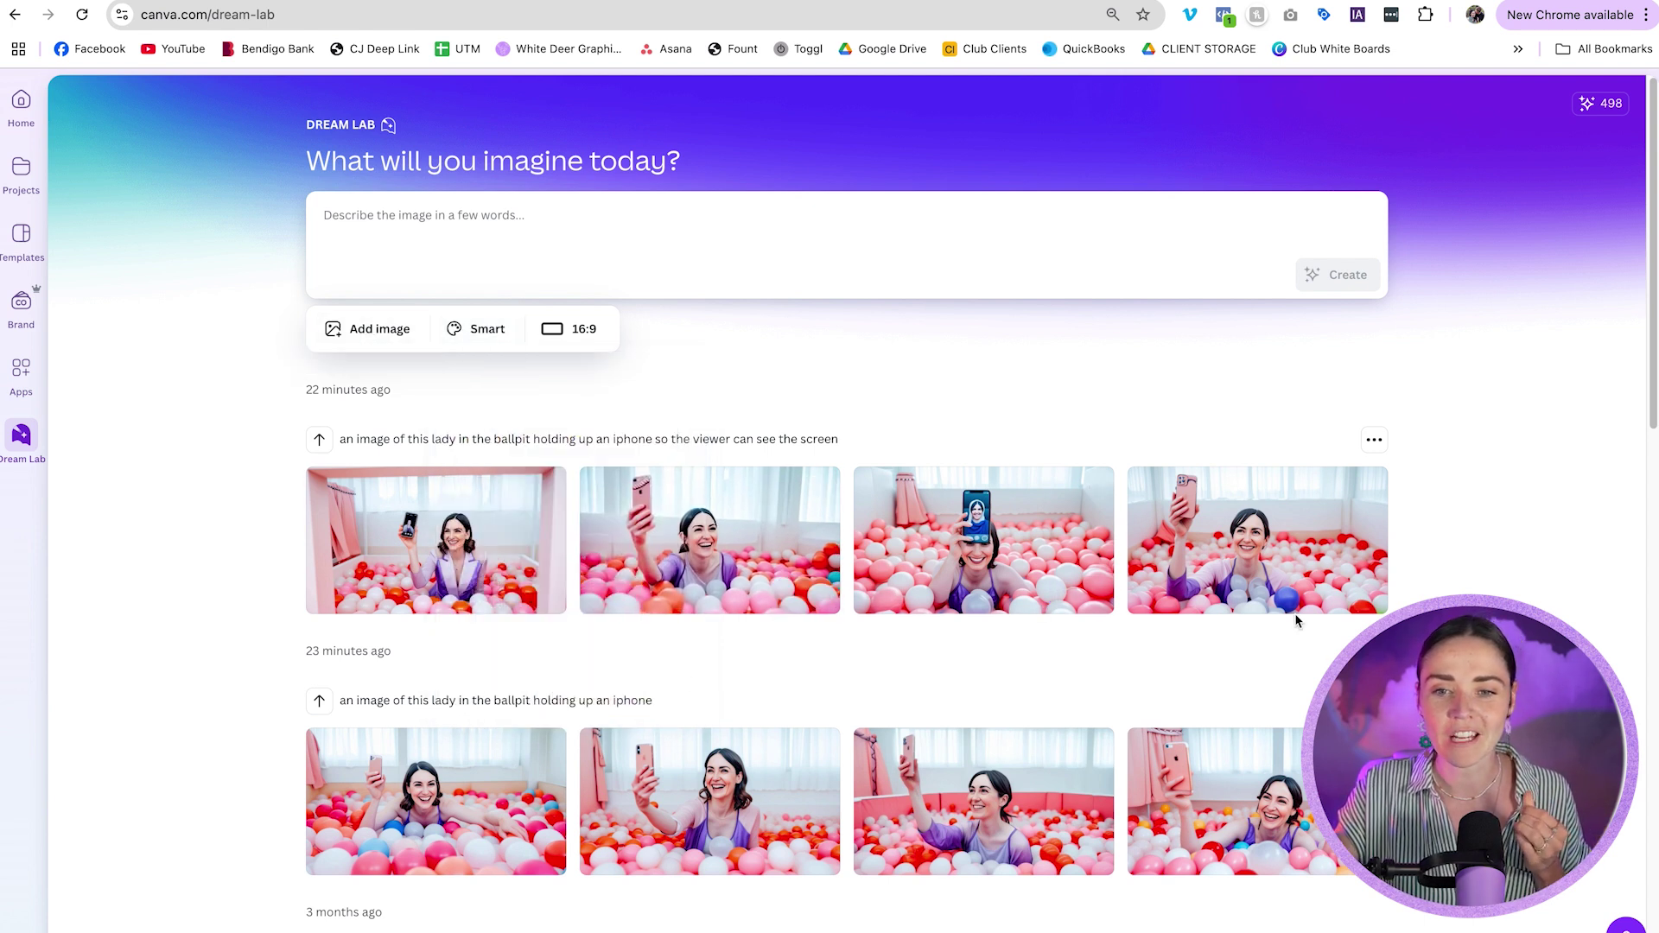
left_click(381, 330)
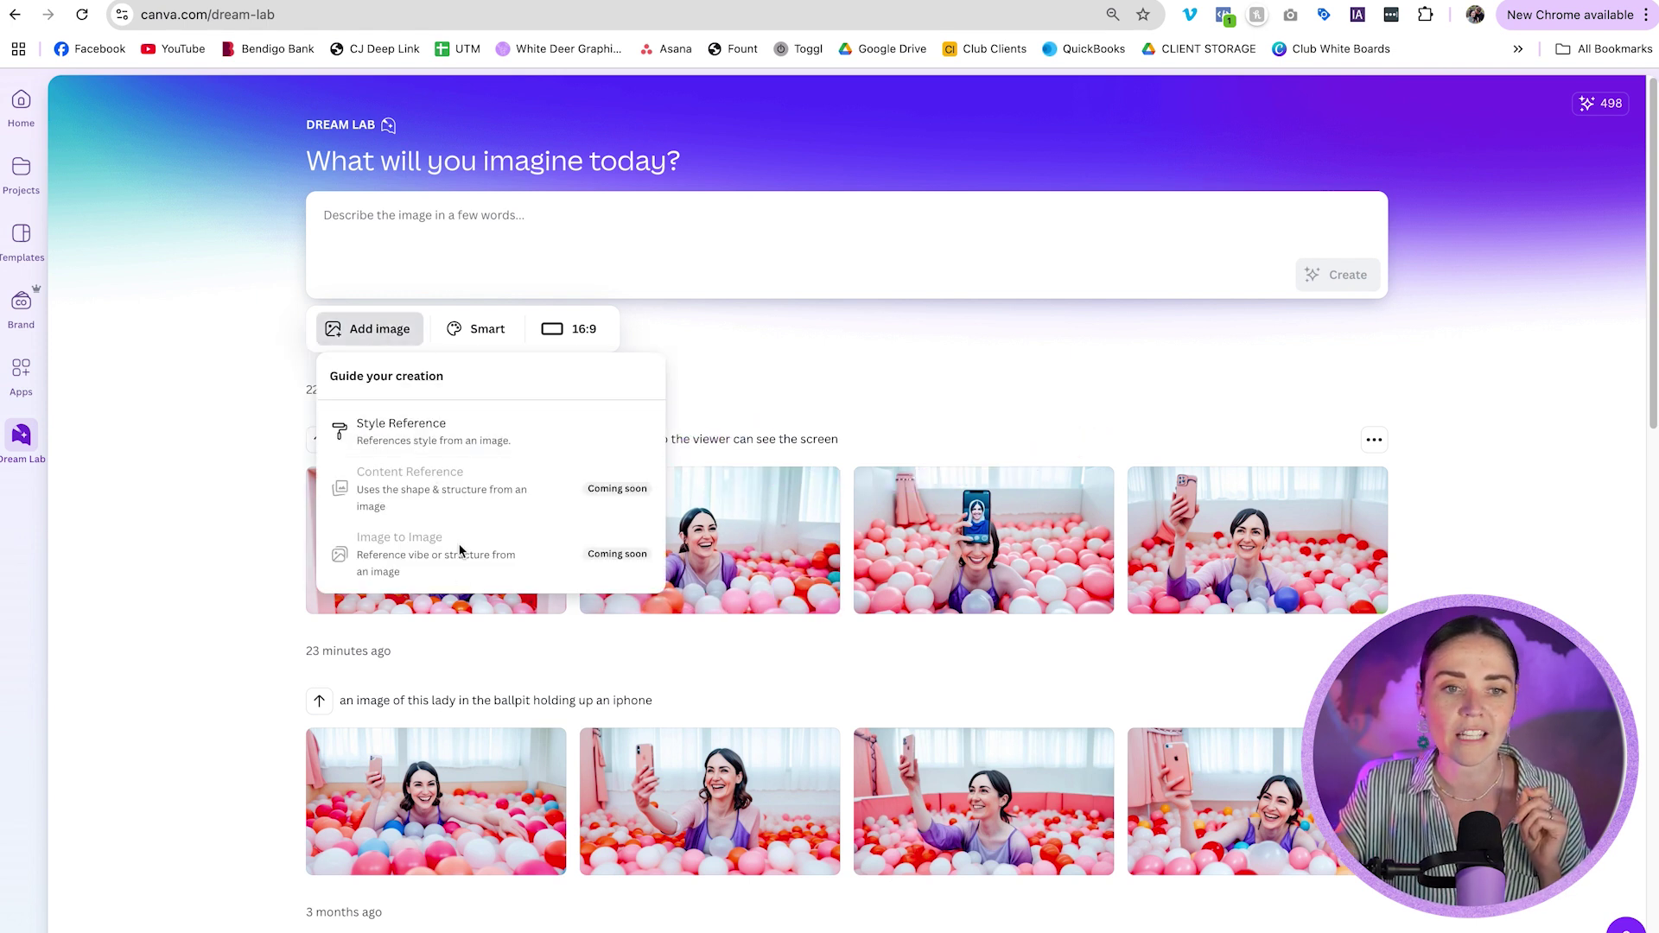
left_click(381, 432)
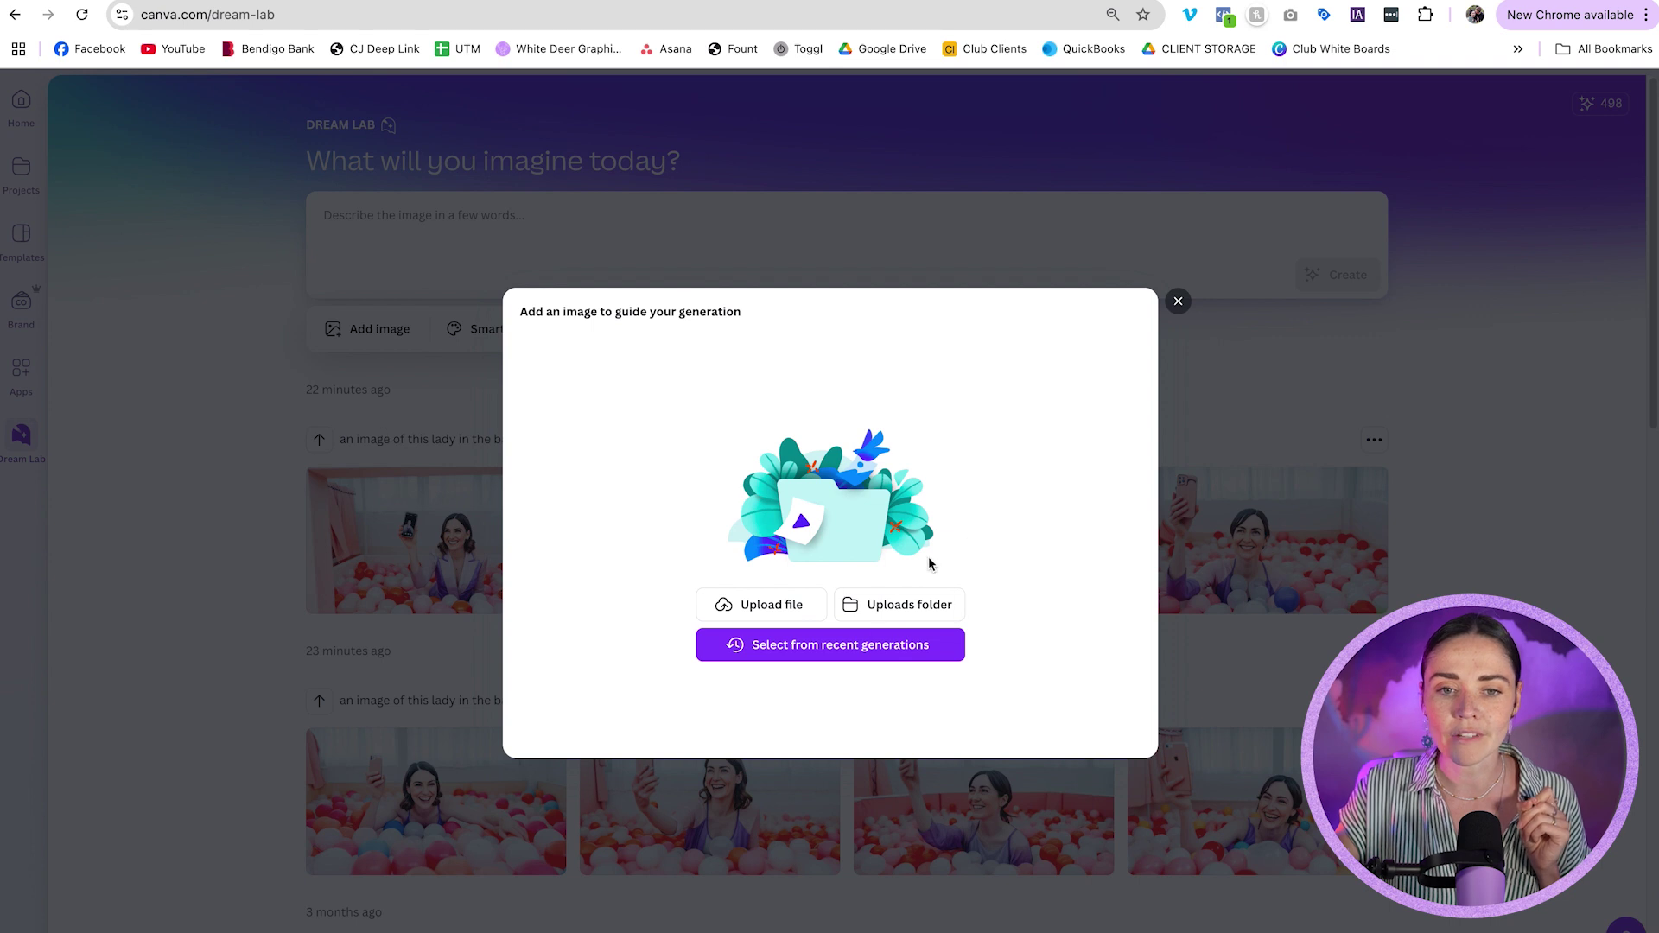
left_click(919, 604)
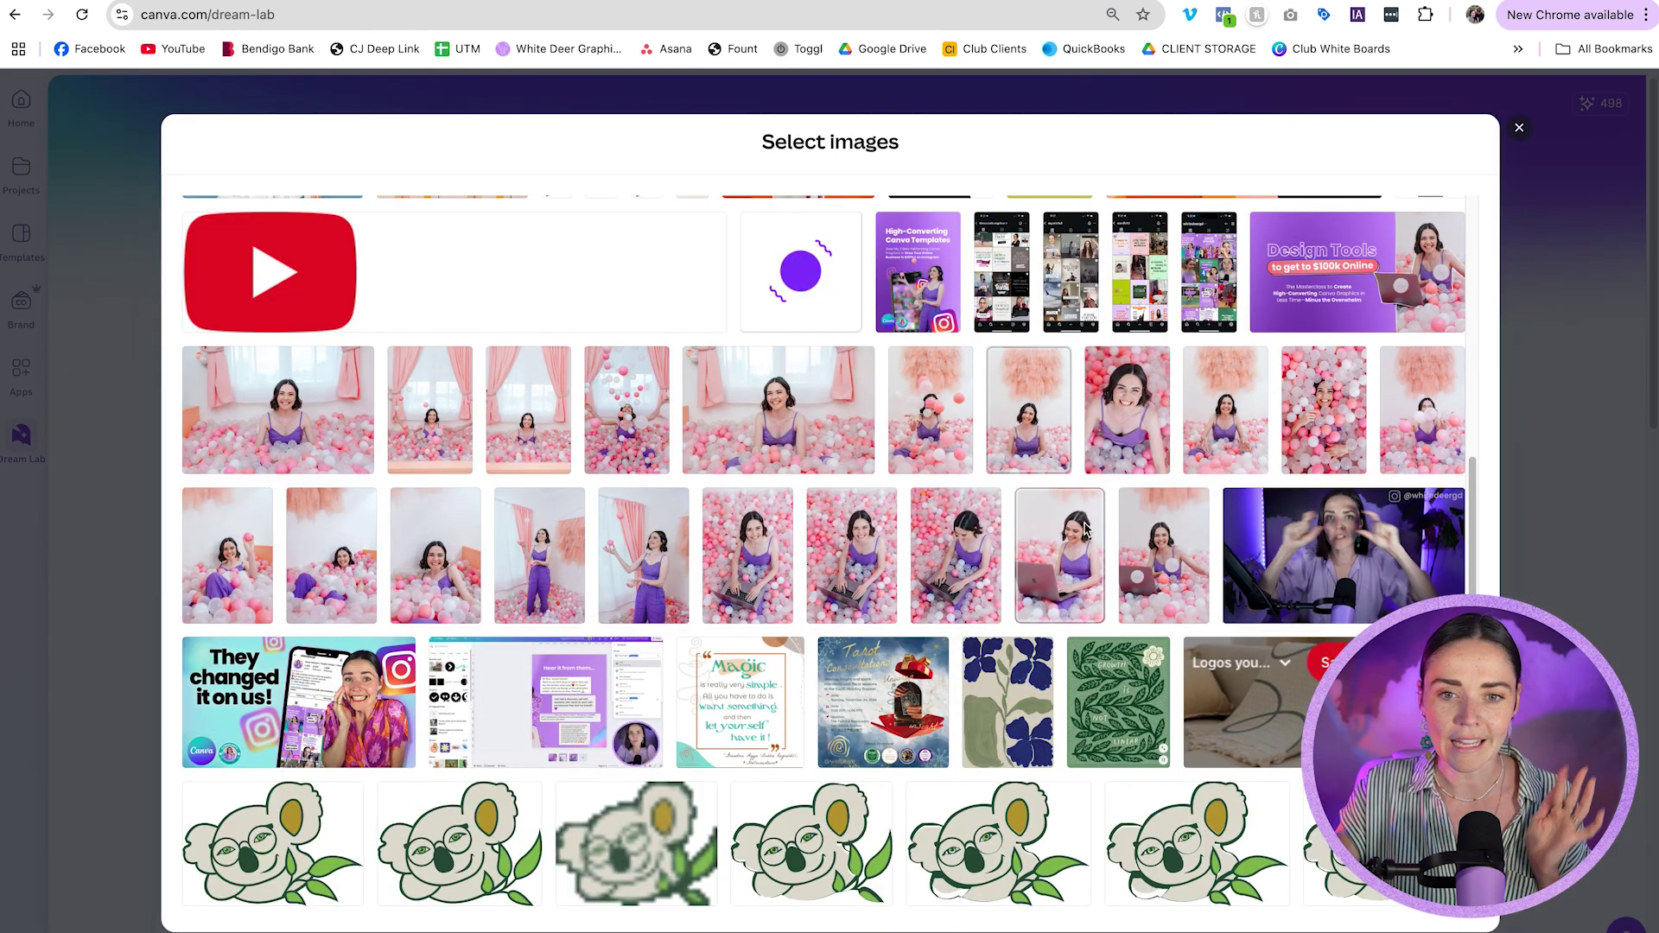
left_click(1080, 546)
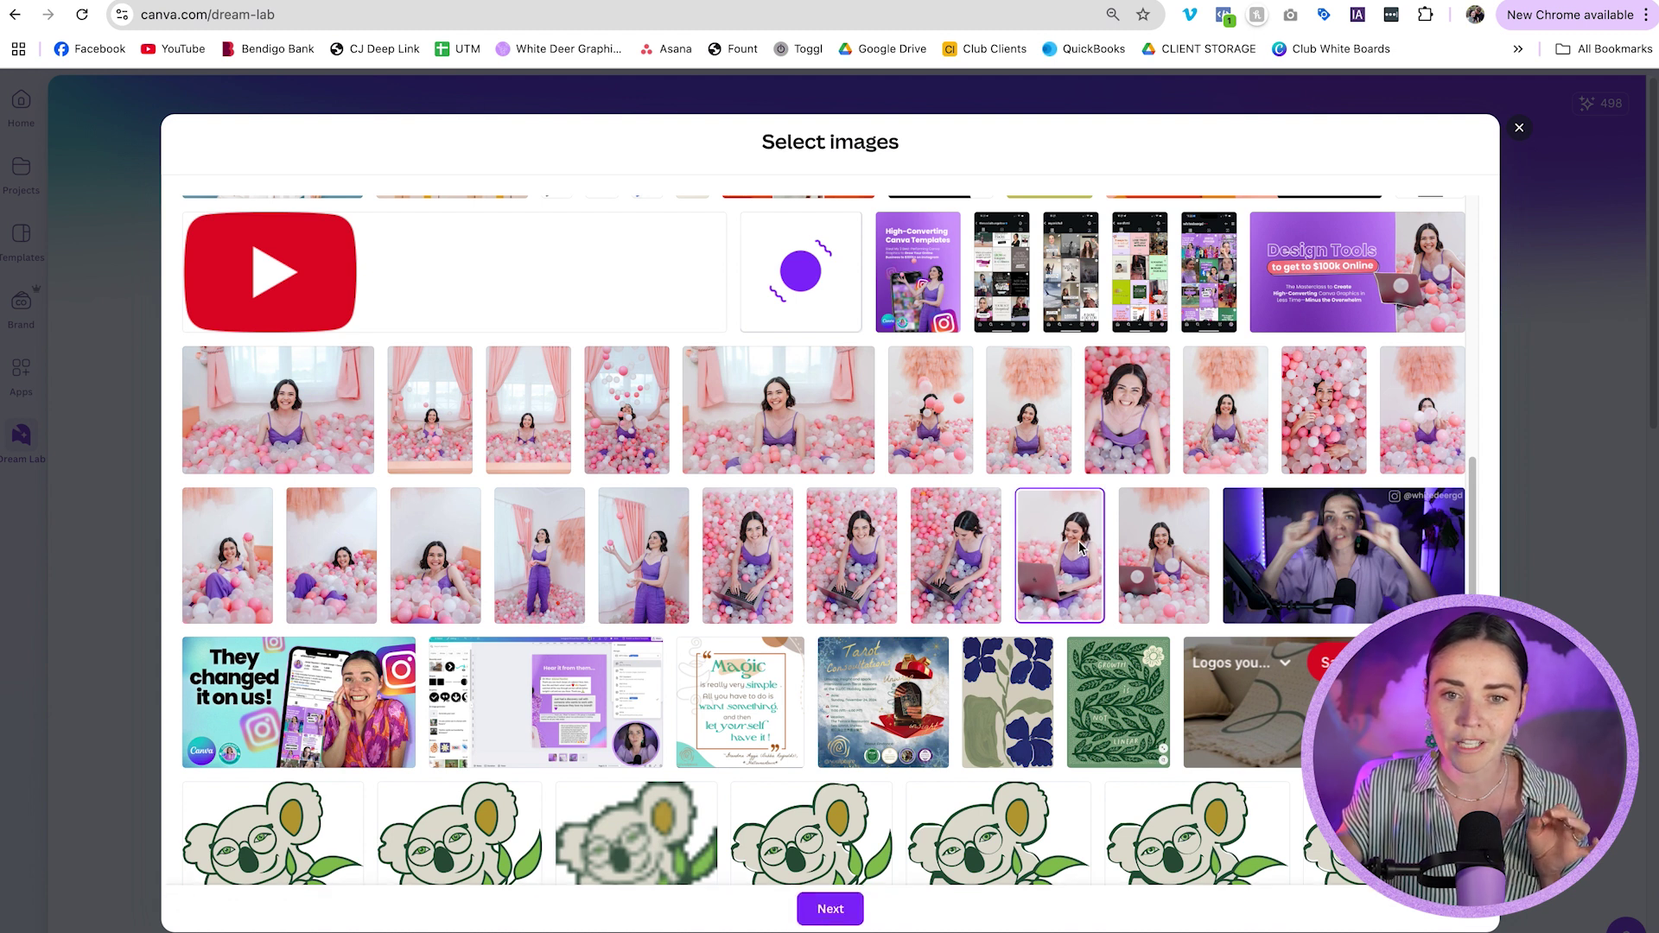
left_click(830, 908)
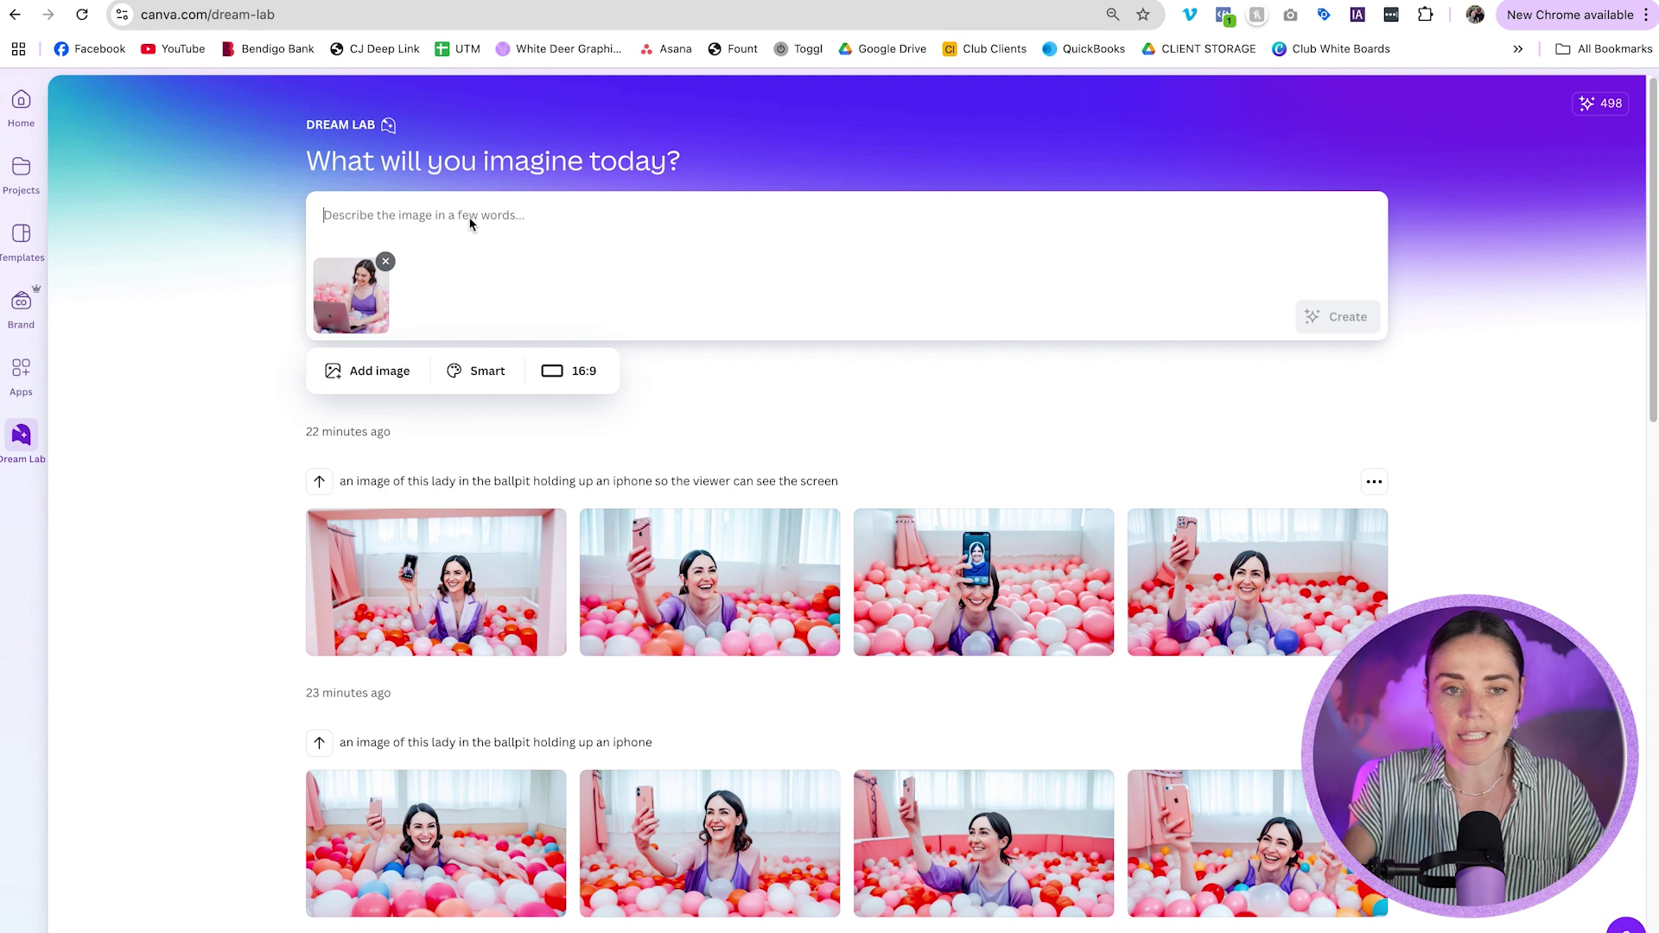
Generate images from "image of this lady in ballpit. shot to look over her shoulder at the laptop screen" and download the first result
type("image of this lady in ballpit. shot to look over her shoulder at the laptop screen")
key("Return")
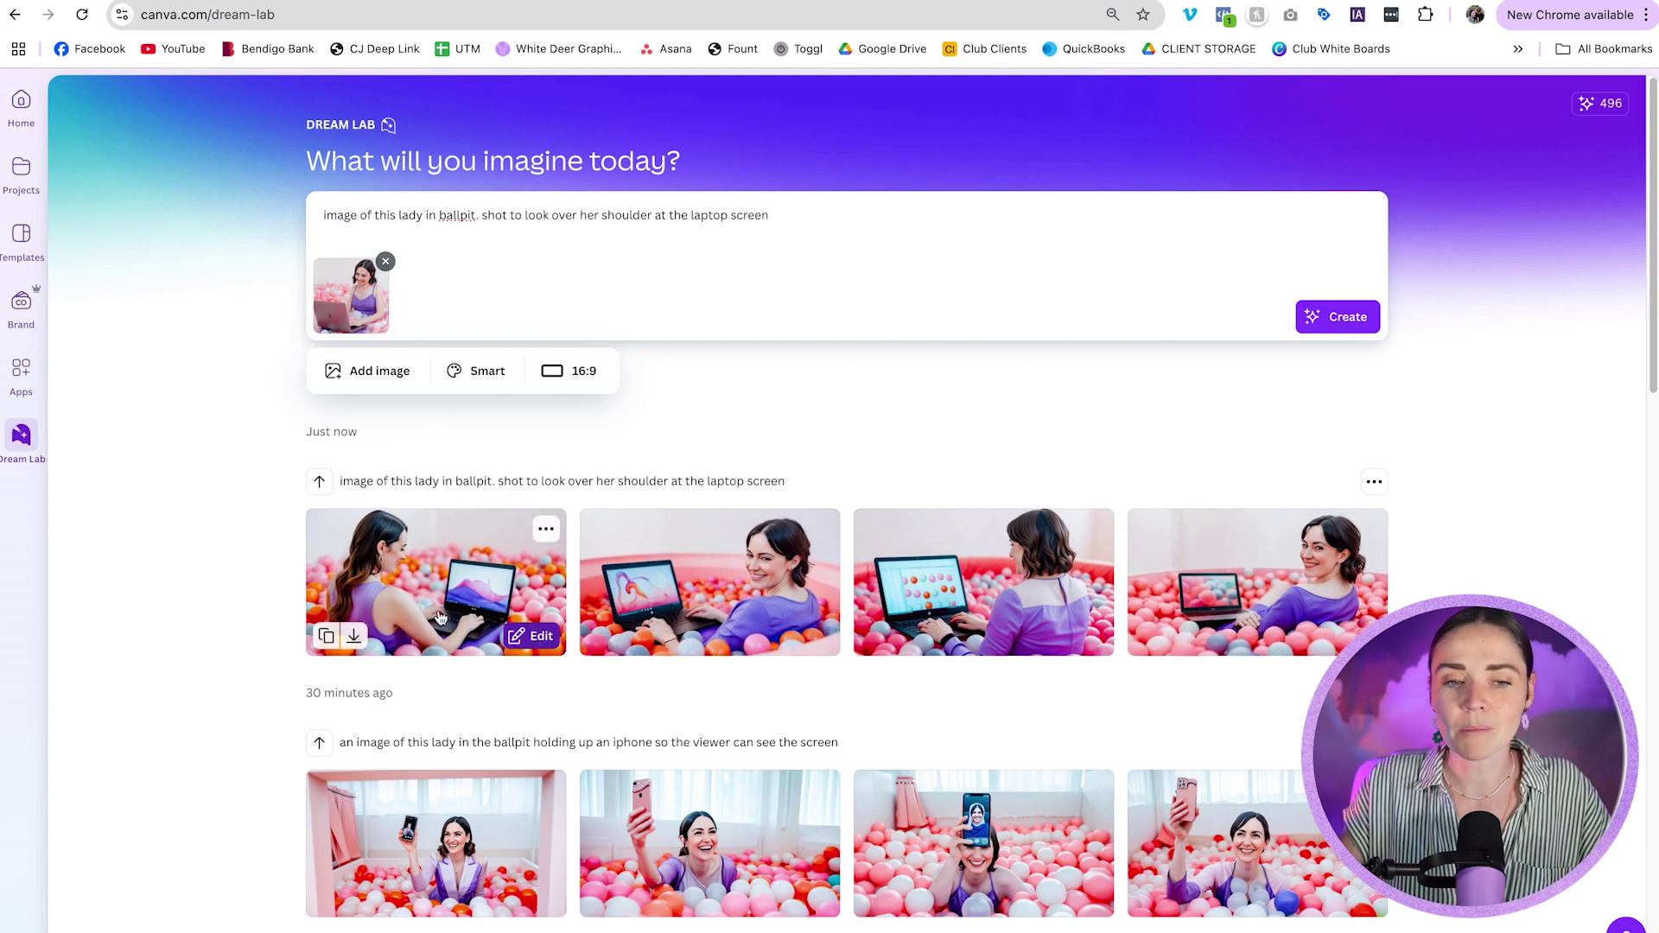
left_click(356, 635)
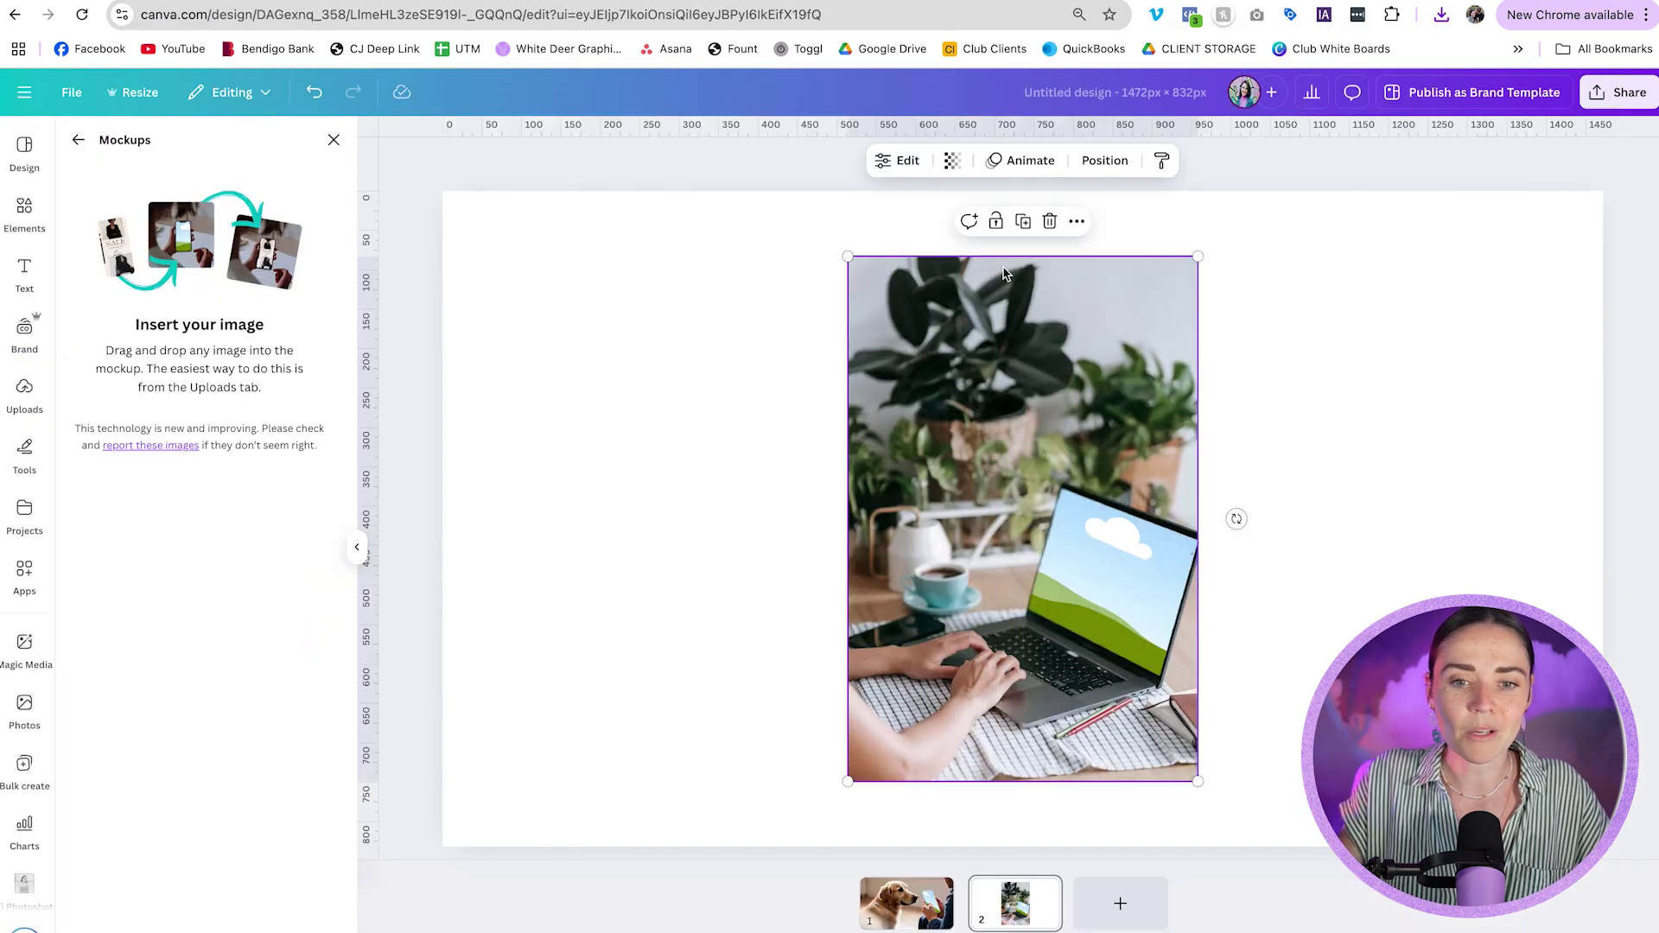
Back in the mockup design, add a blank third page and place the downloaded ball-pit laptop image on it
left_click(1120, 902)
left_click(1440, 18)
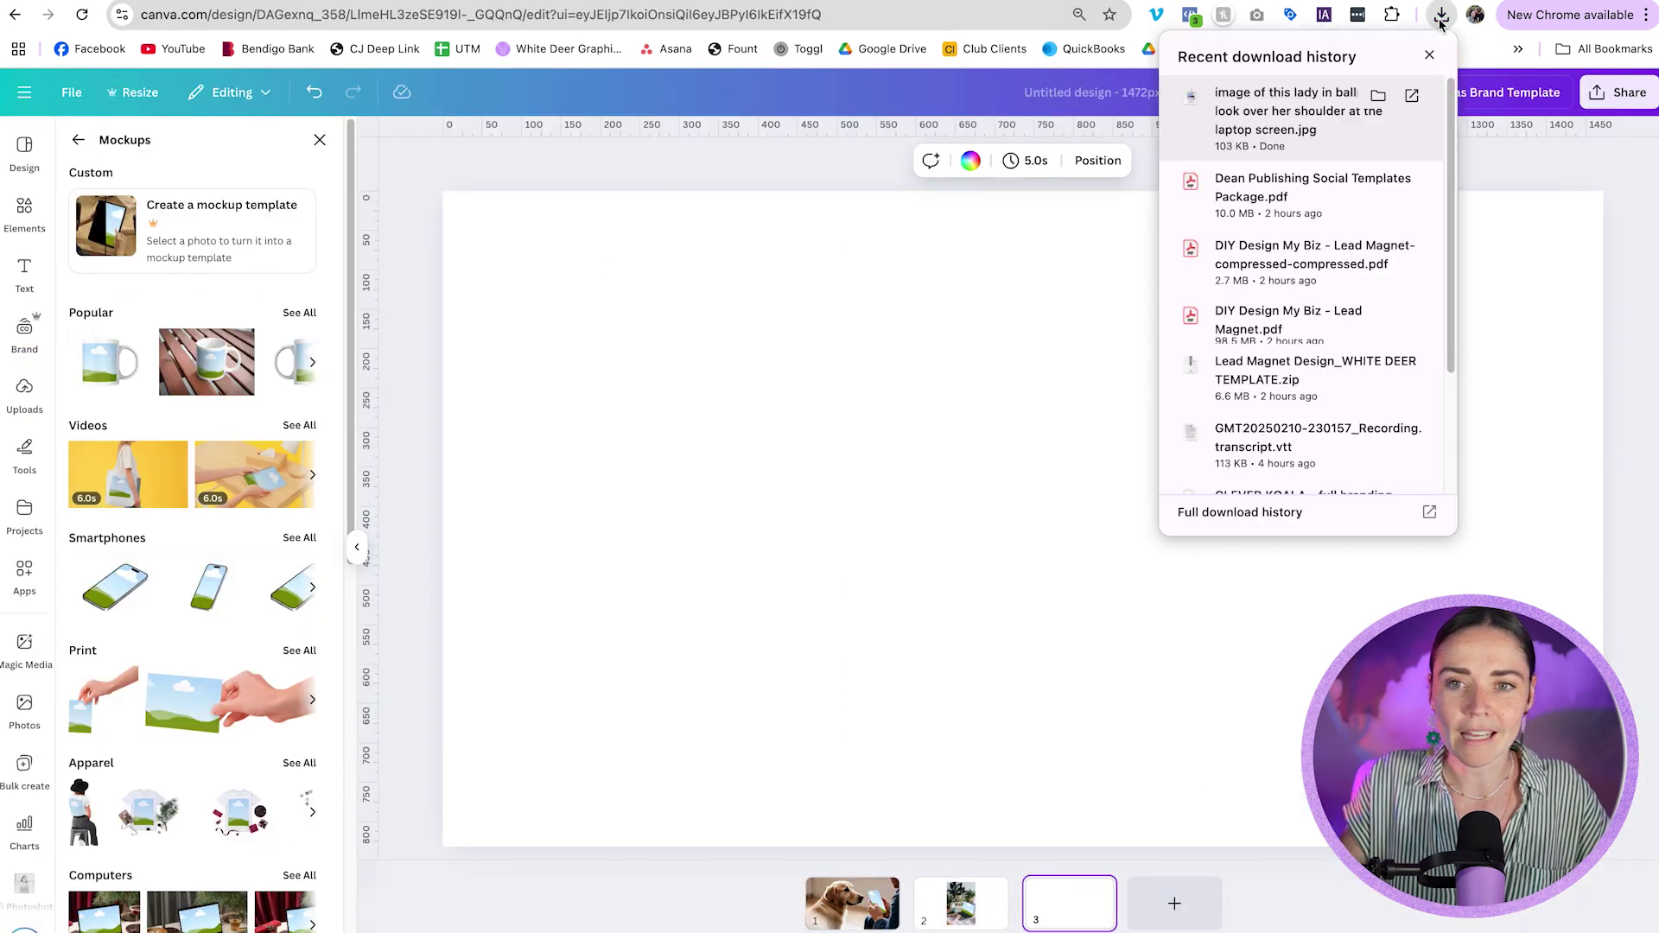
left_click_drag(1287, 115, 789, 406)
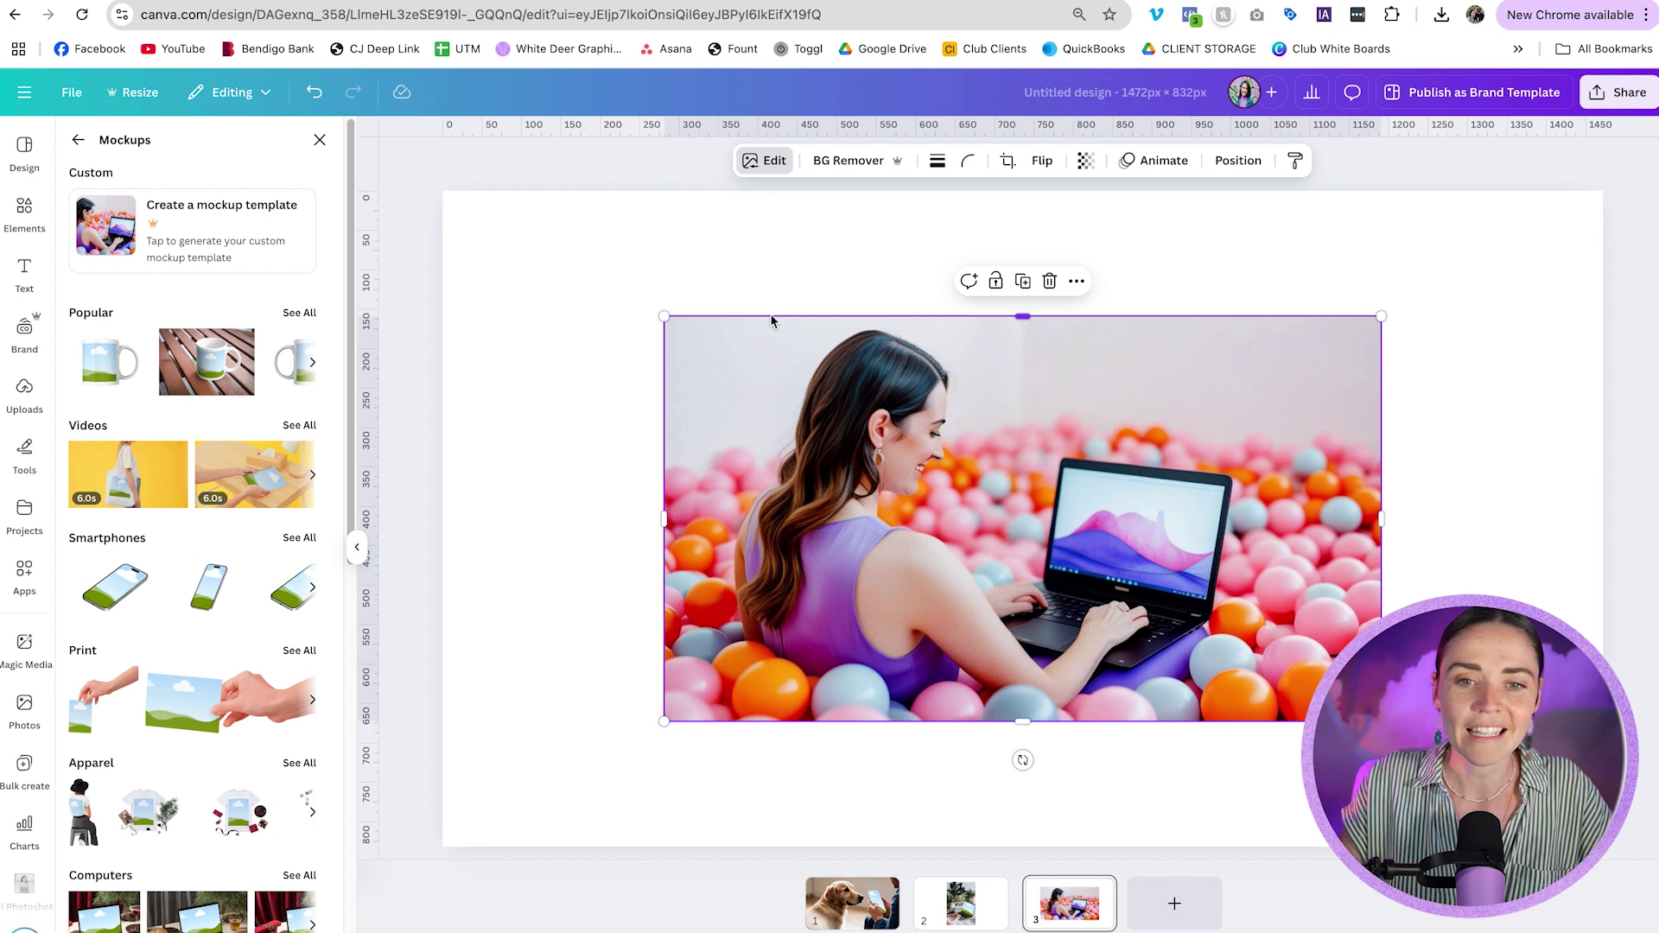
Create a custom mockup template from the ball-pit image using the second result, and fill its laptop screen with the uploaded editor screenshot
left_click(211, 219)
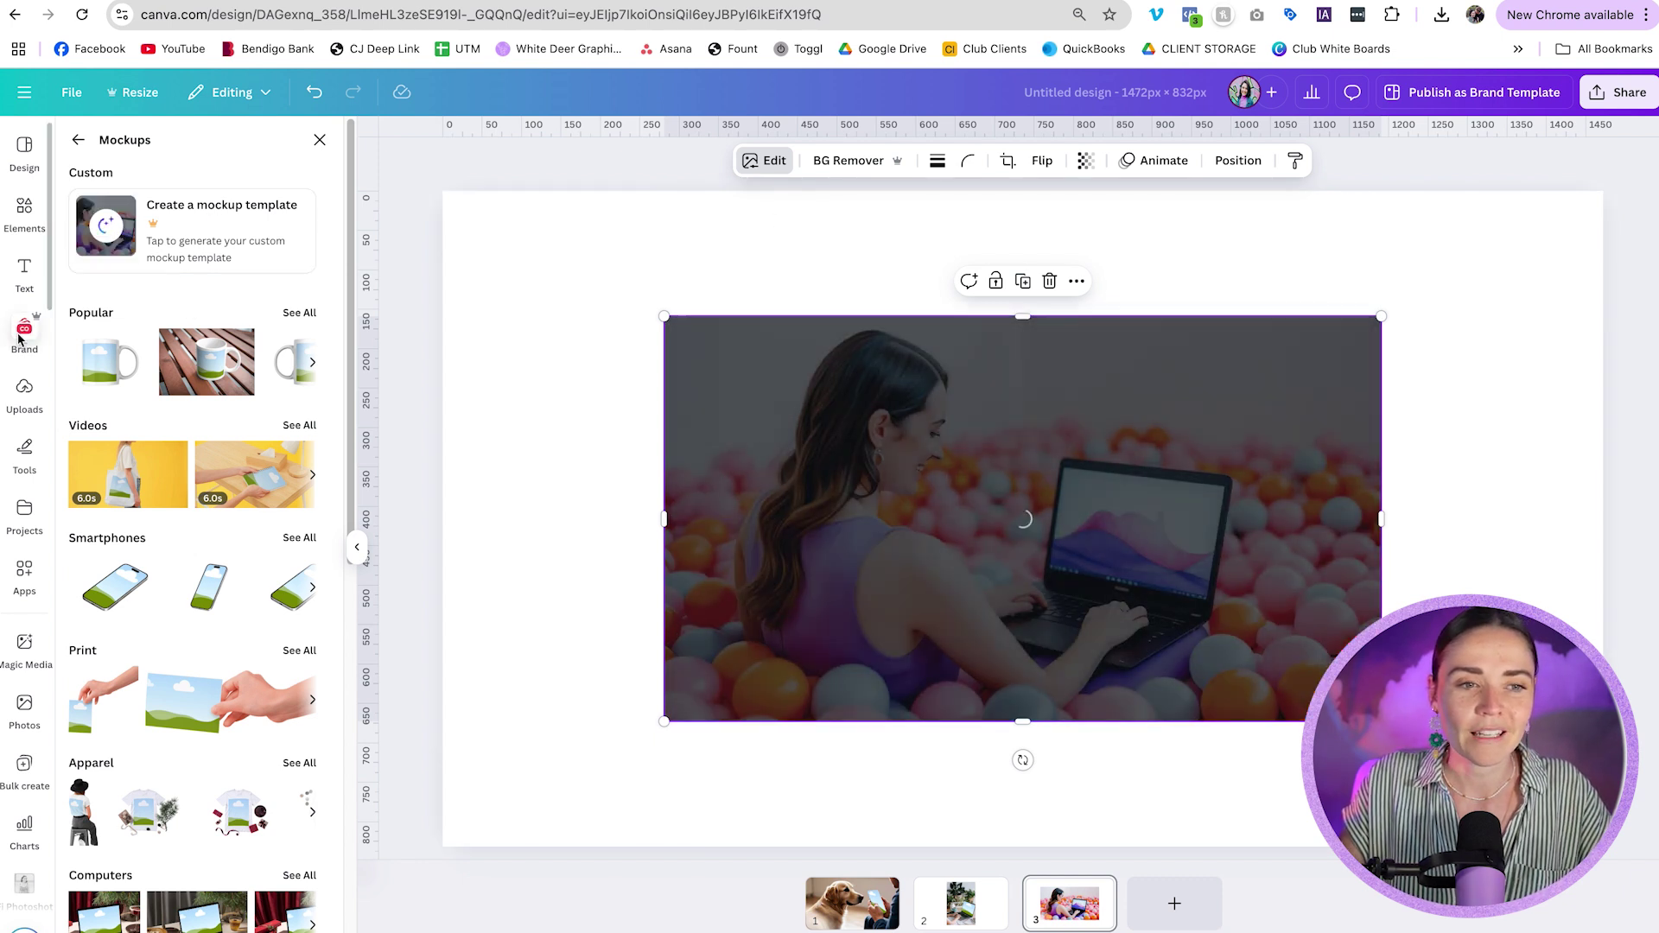
left_click(24, 391)
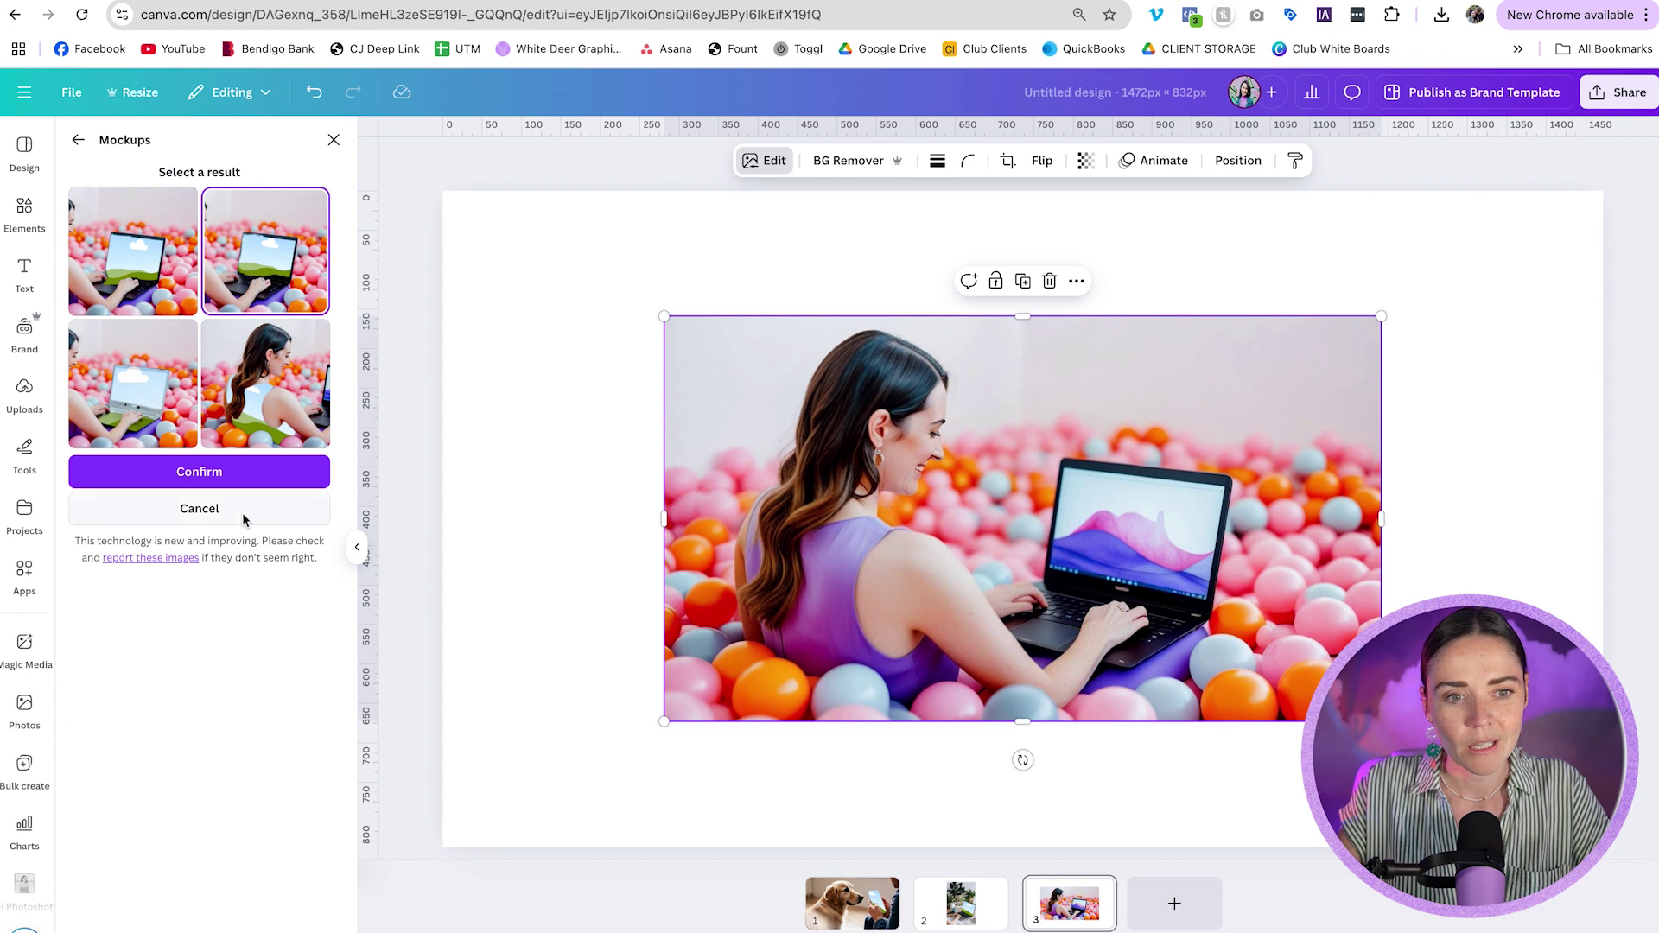
left_click(248, 473)
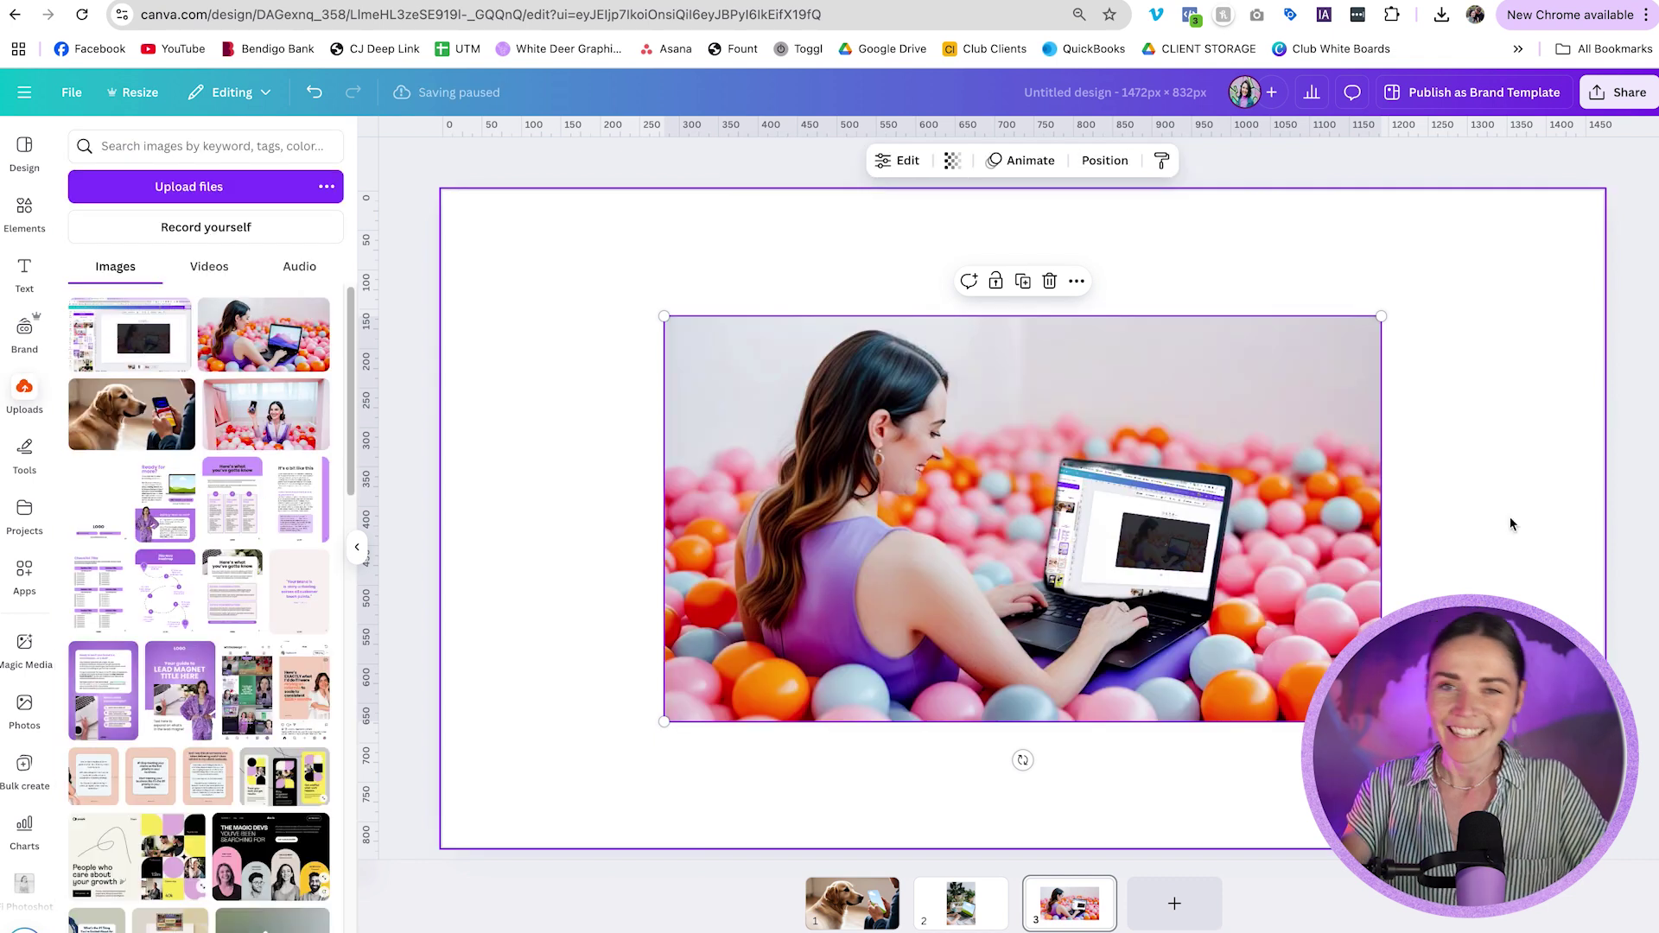